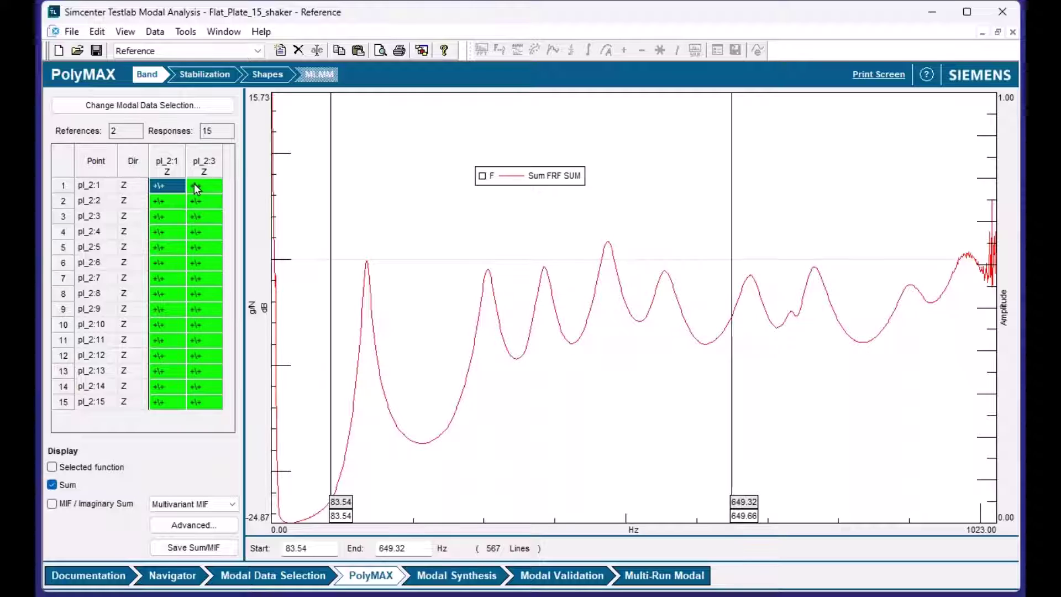
- Show the PolyMAX stabilization diagram for the 83.54–649.32 Hz band
click(210, 78)
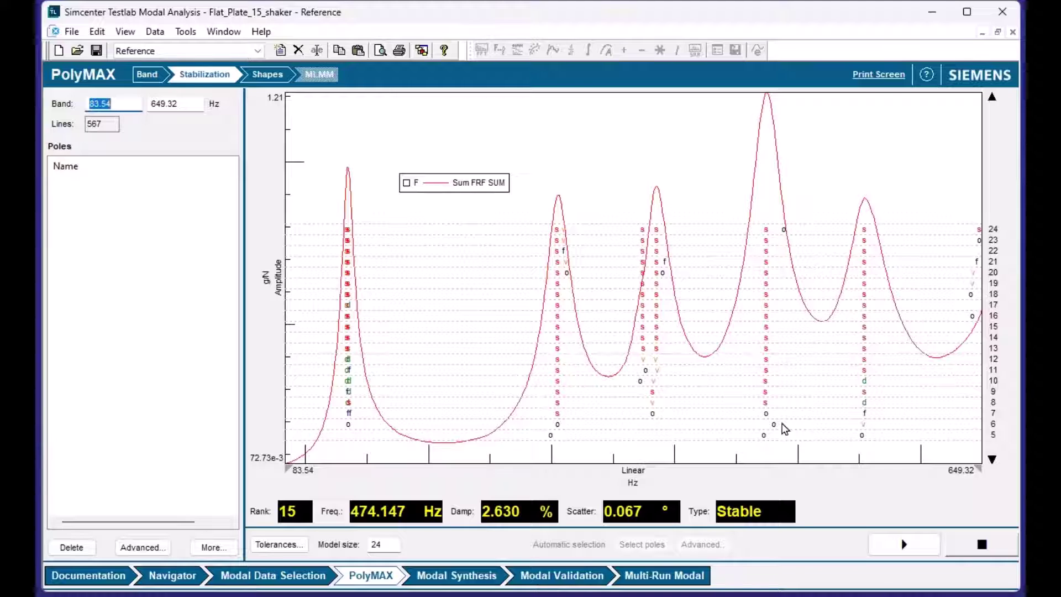
- Pick the stable poles at 474, 554, 385, 374 and 305 Hz
click(766, 305)
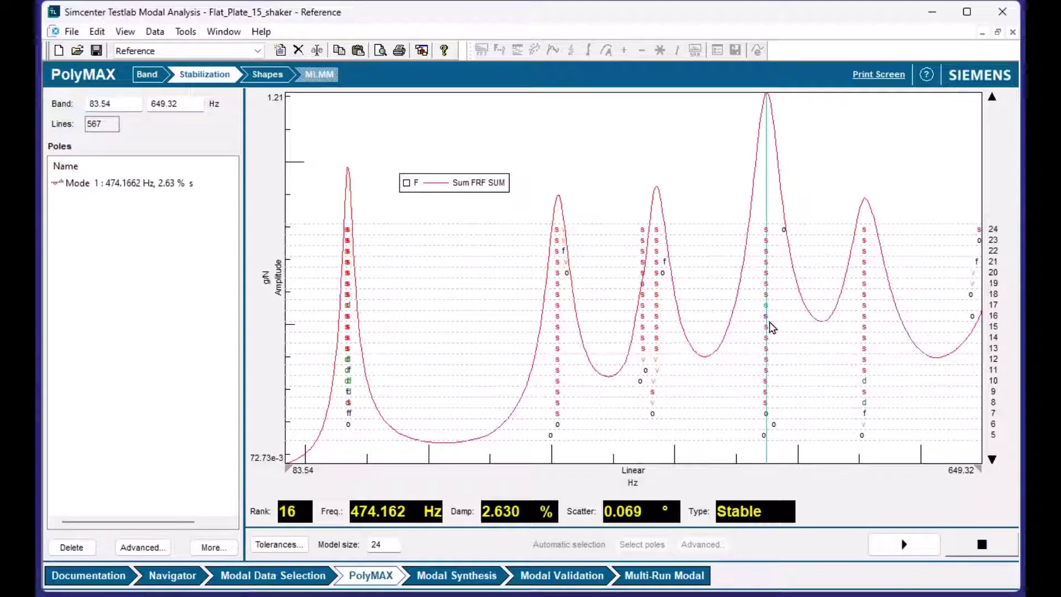
click(865, 321)
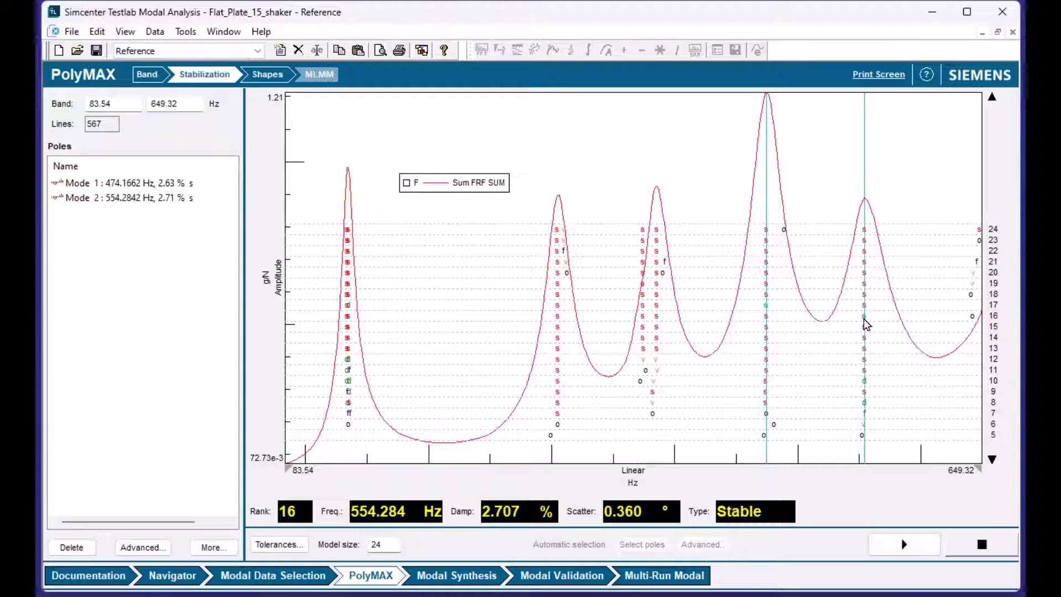
click(656, 295)
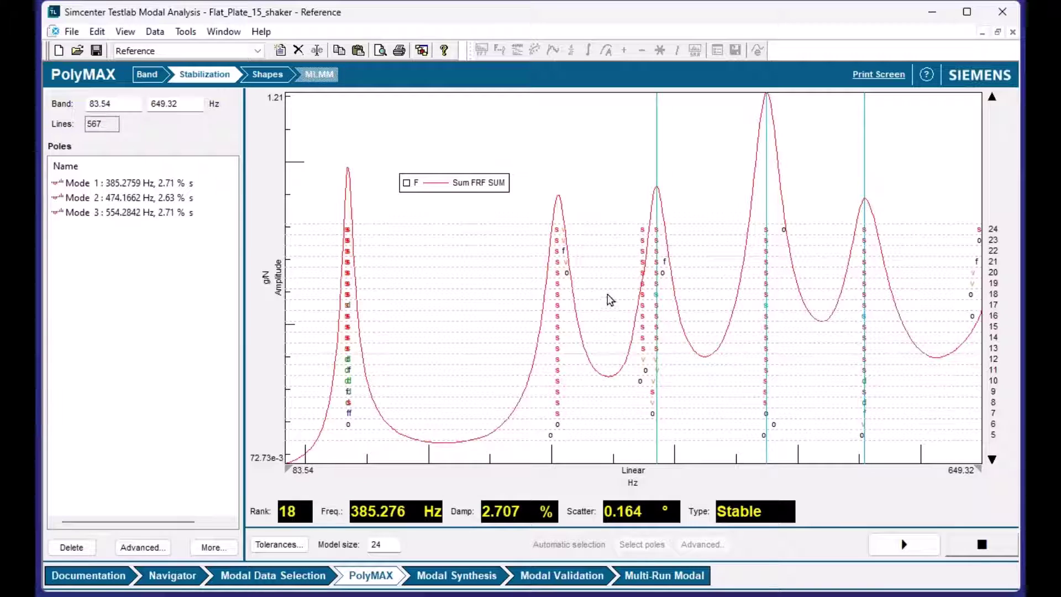
click(643, 290)
click(557, 294)
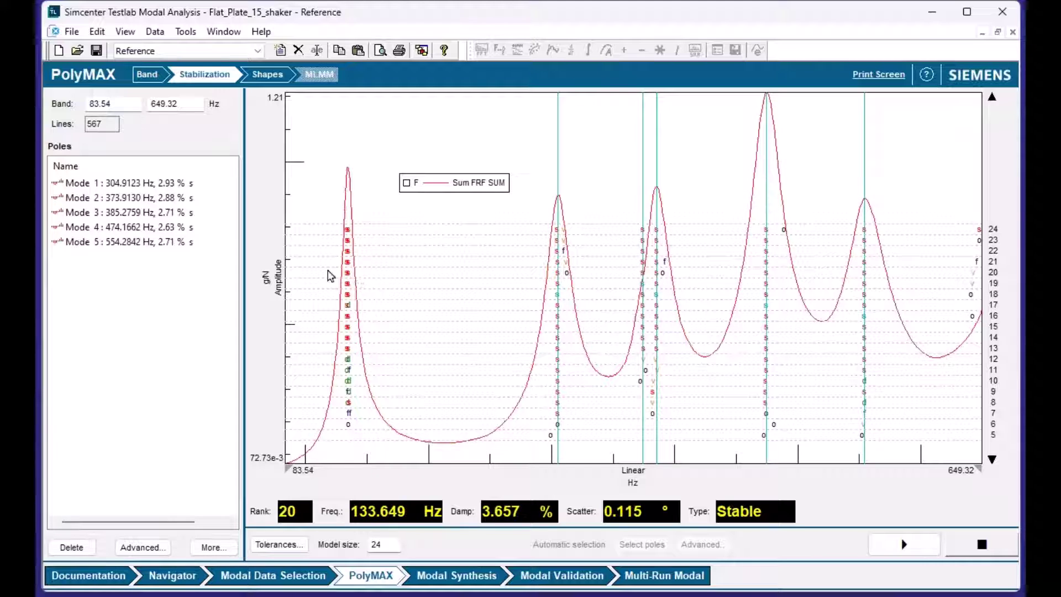
- Pick the 133.65 and 135.06 Hz poles, calculate mode shapes, and animate Mode 1
drag(379, 296, 324, 288)
click(611, 261)
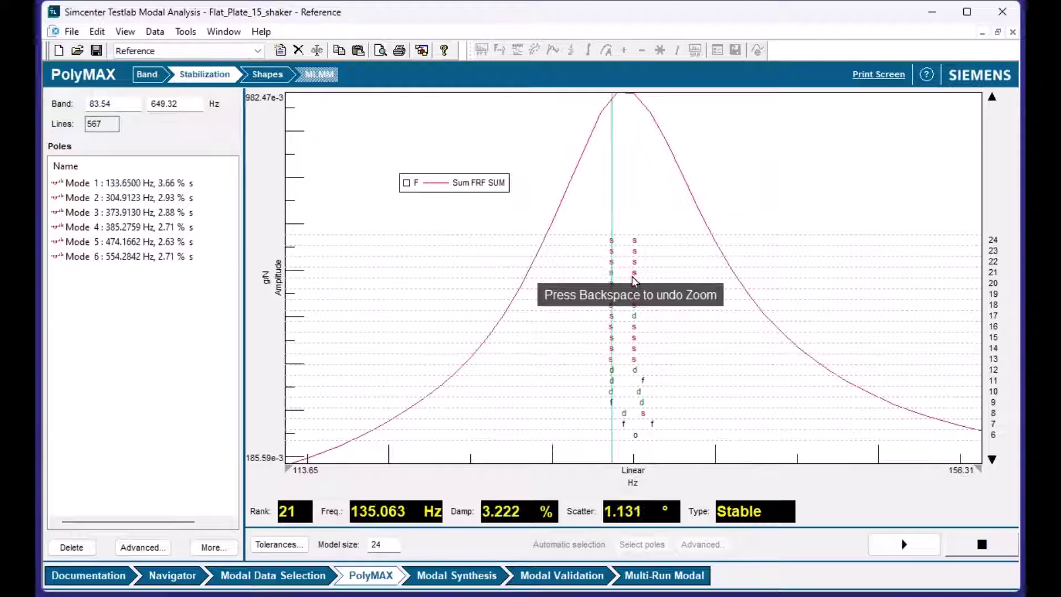
click(634, 273)
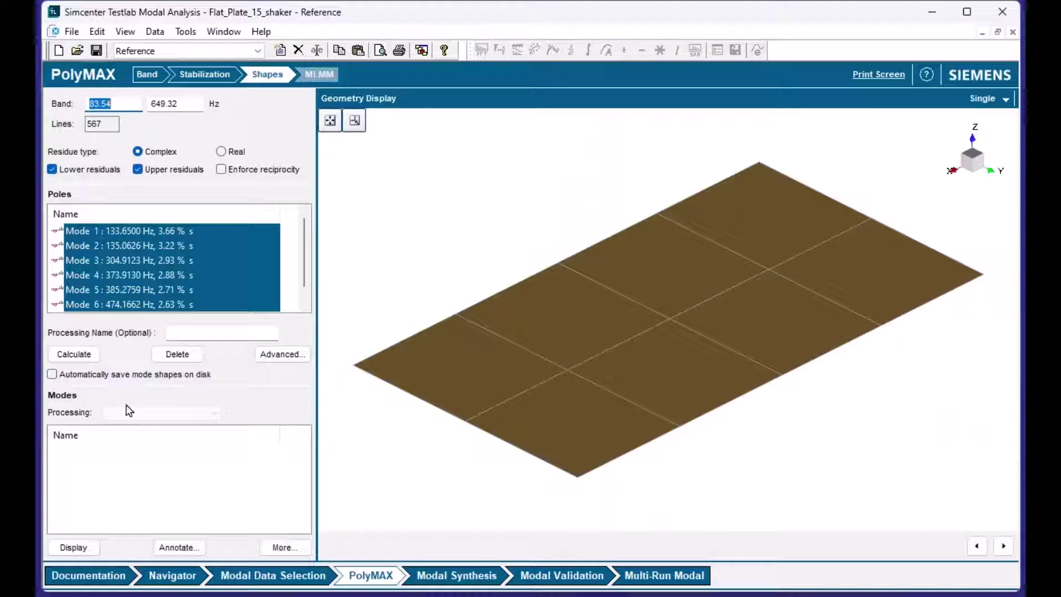
click(76, 354)
click(148, 453)
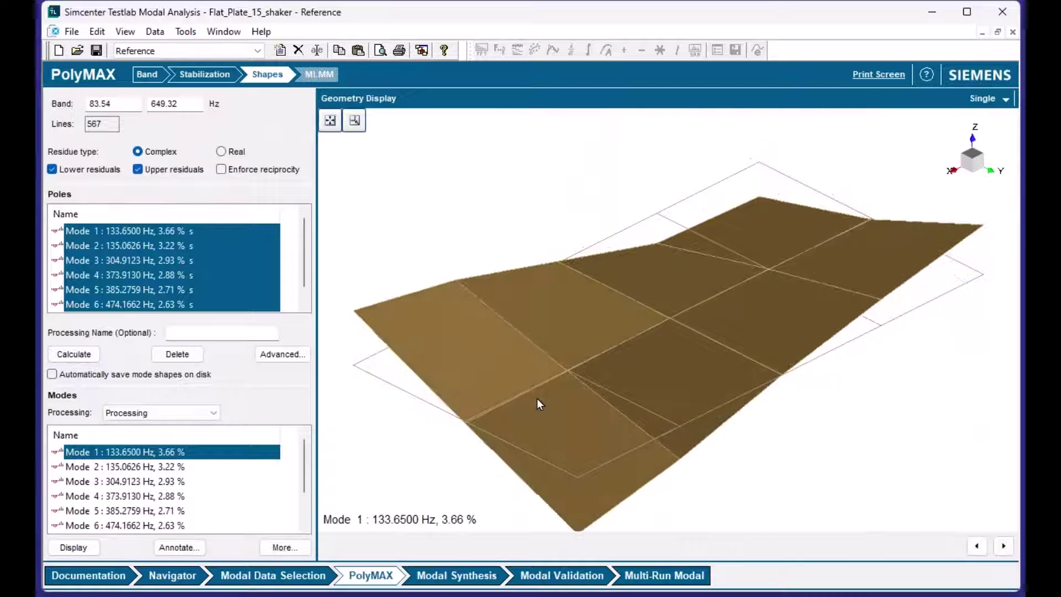
- Return to the PolyMAX Band step showing the Sum FRF for 83.54–649.32 Hz
click(147, 74)
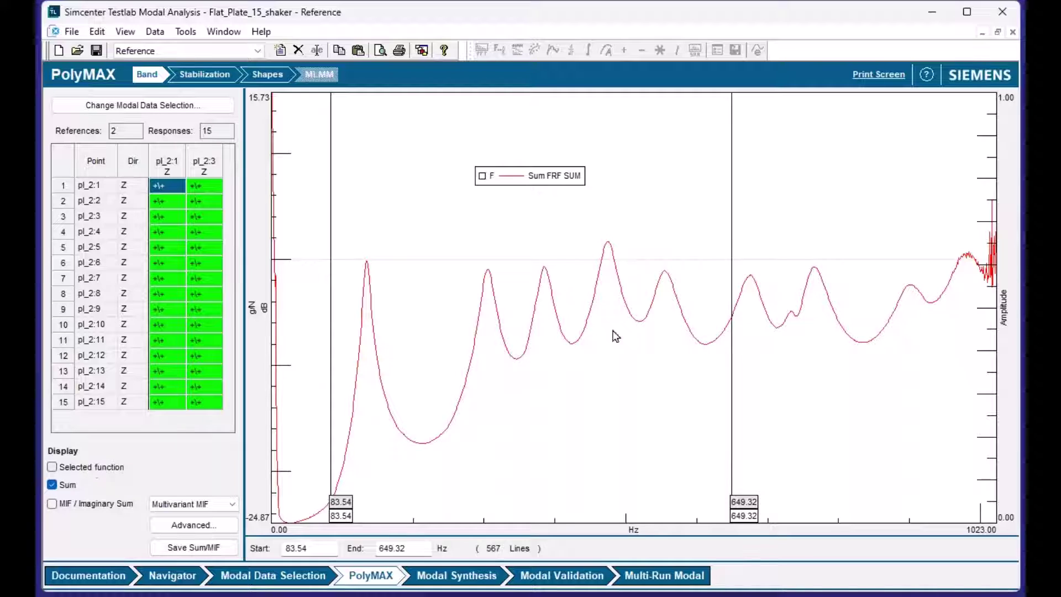
- Overlay all pl_2:1 FRFs on the Sum FRF, with the legend moved to the lower right
click(82, 471)
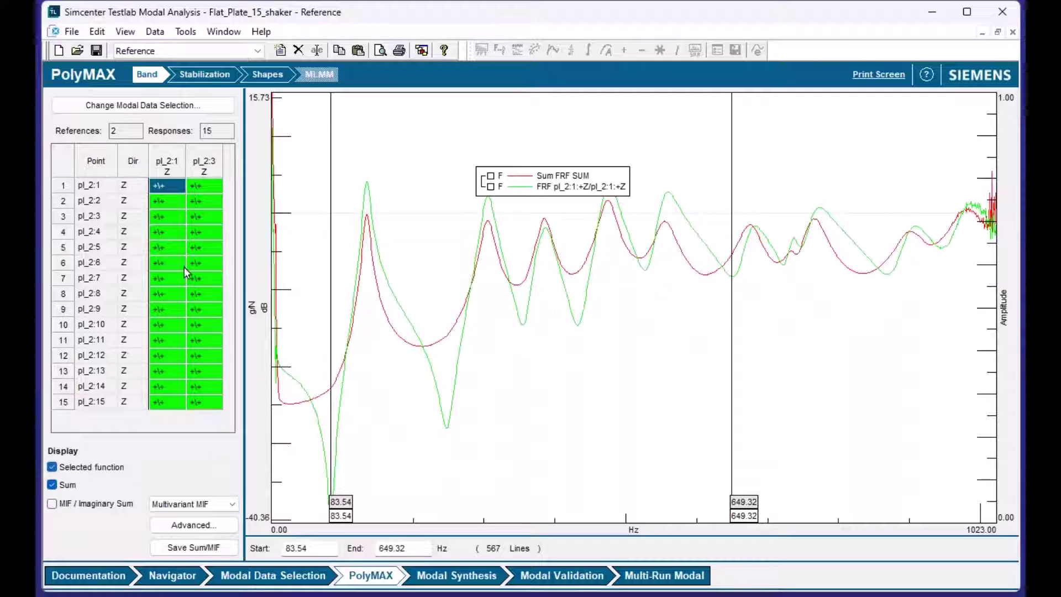
click(174, 161)
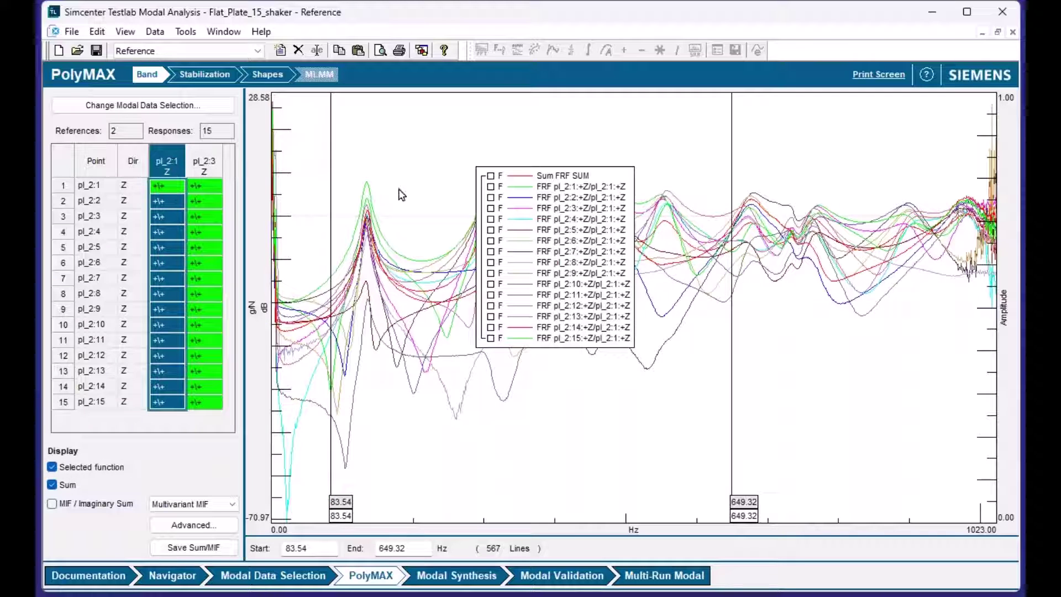
drag(558, 173, 636, 206)
drag(772, 241, 873, 286)
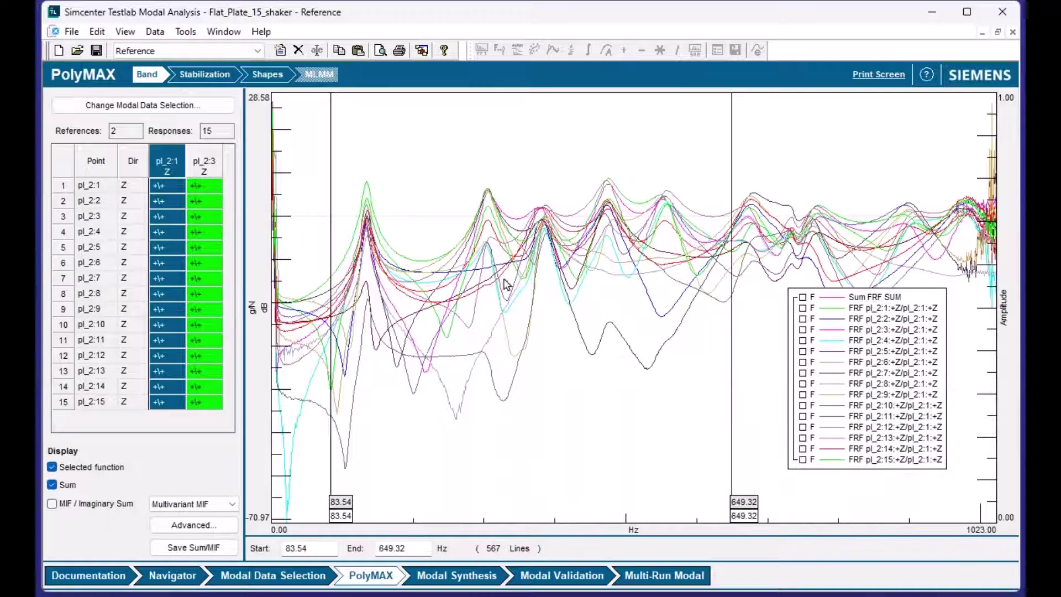
- Give the stabilization diagram a free 0–1020 Hz frequency axis and a dB amplitude axis
click(215, 74)
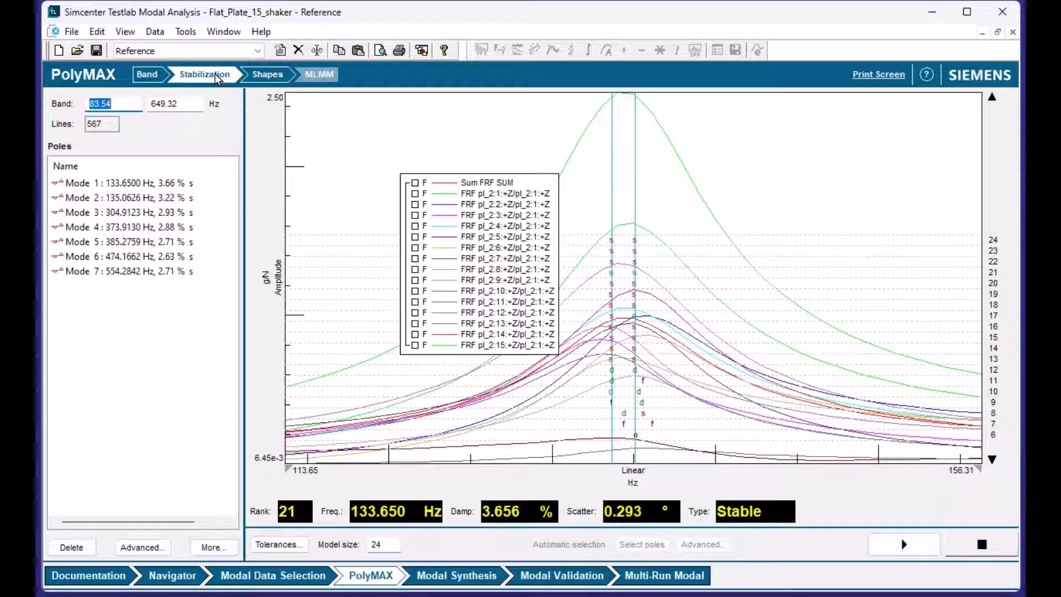
right_click(651, 469)
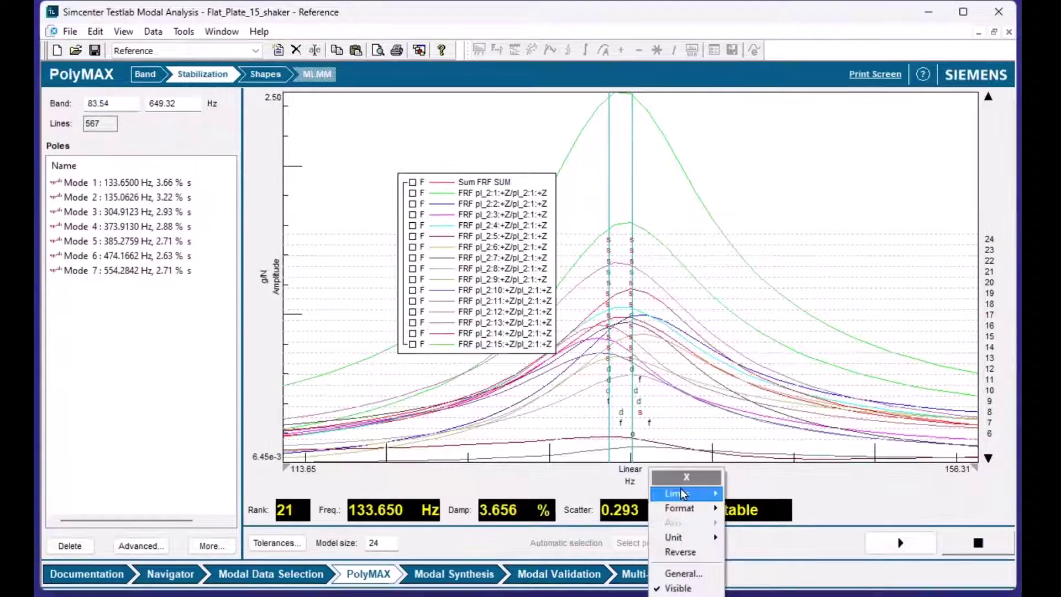
mouse_move(681, 489)
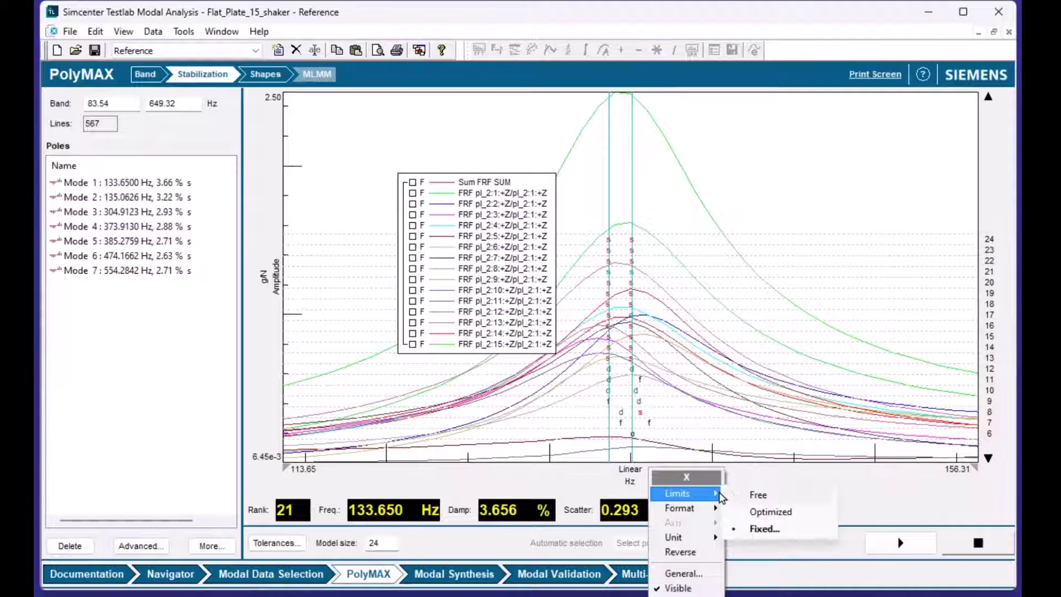
click(758, 494)
right_click(276, 284)
mouse_move(318, 323)
click(397, 409)
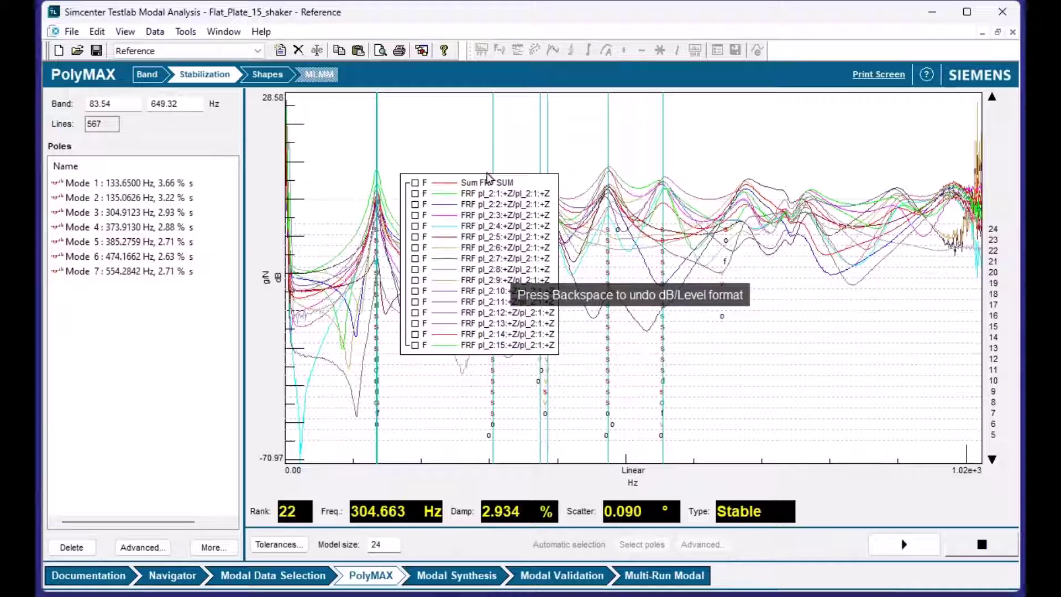
drag(504, 178, 859, 240)
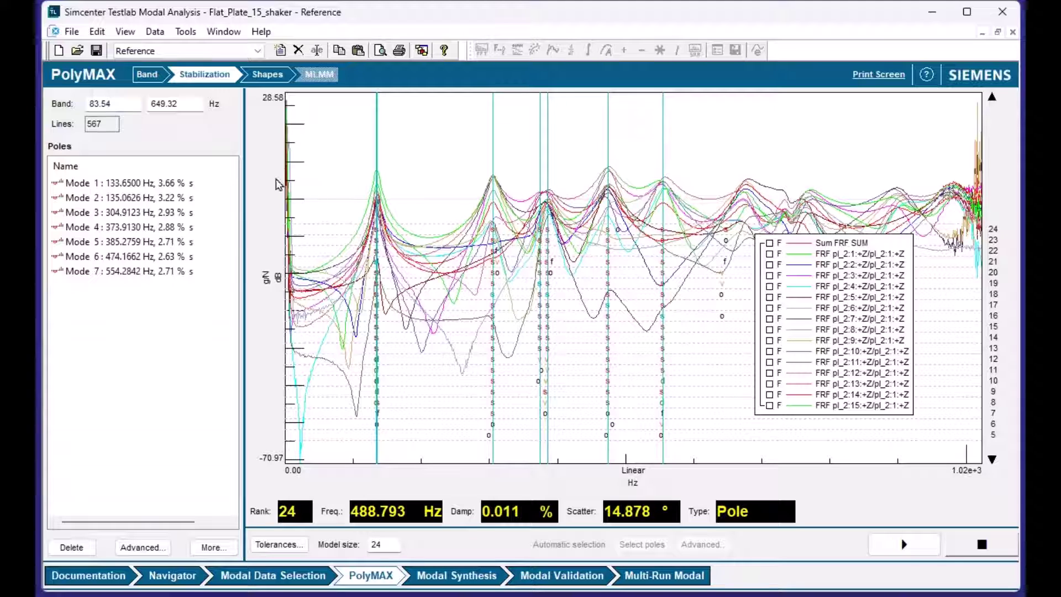
click(156, 78)
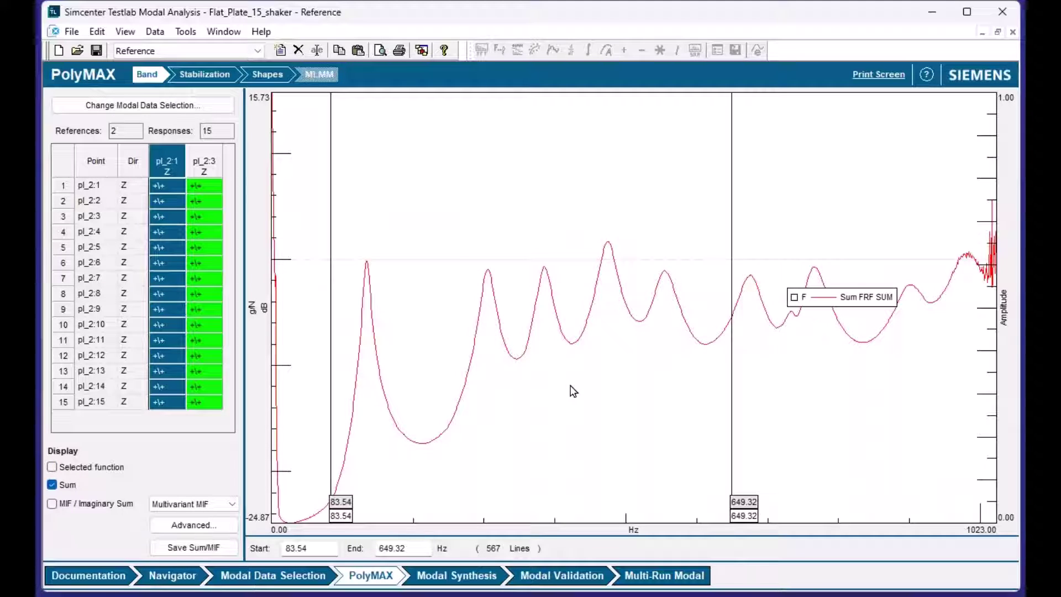
- Reopen the stabilization diagram and check the readout of the 554 Hz pole
click(207, 78)
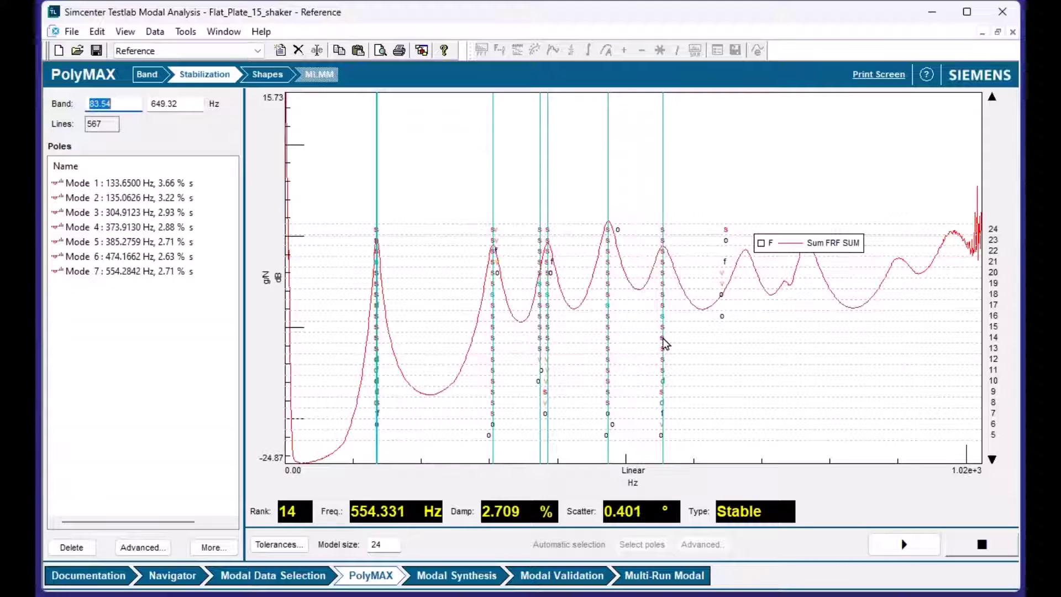
click(666, 320)
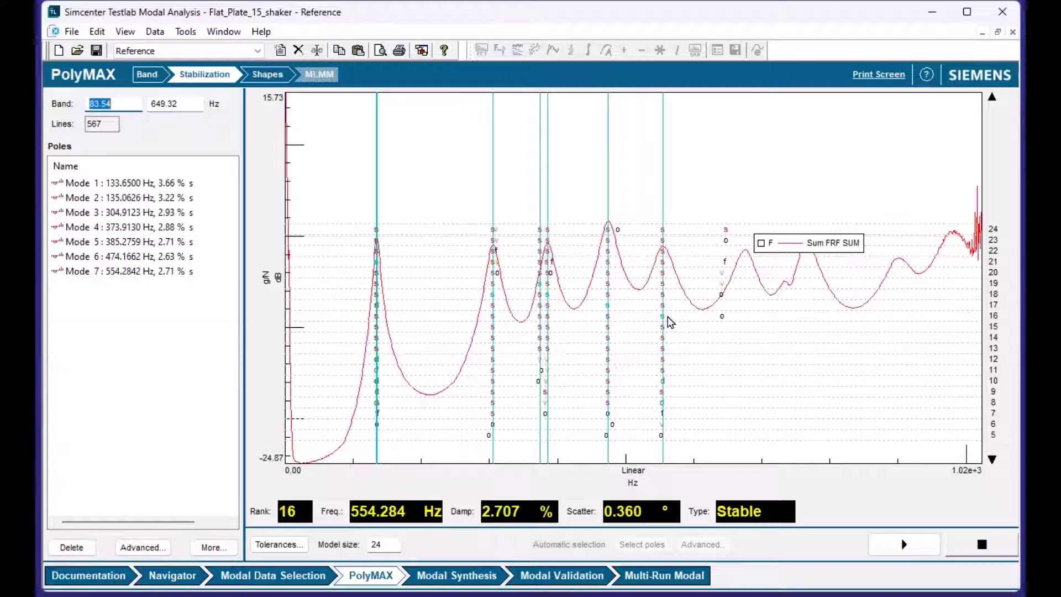
- Switch to the convertible Section1 project, rotate its car geometry, and open its PolyMAX analysis
click(225, 33)
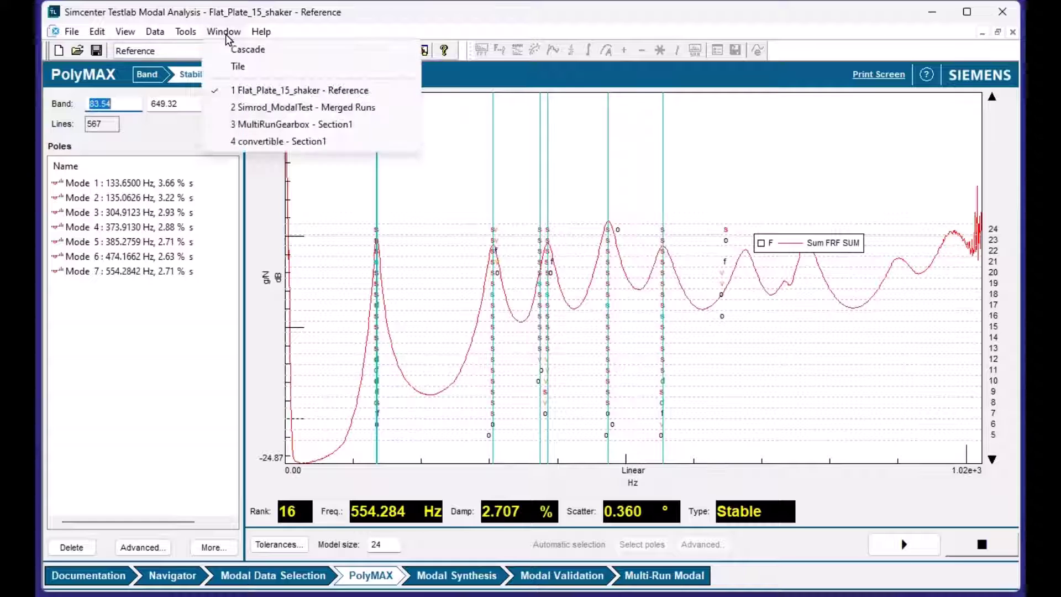
click(254, 141)
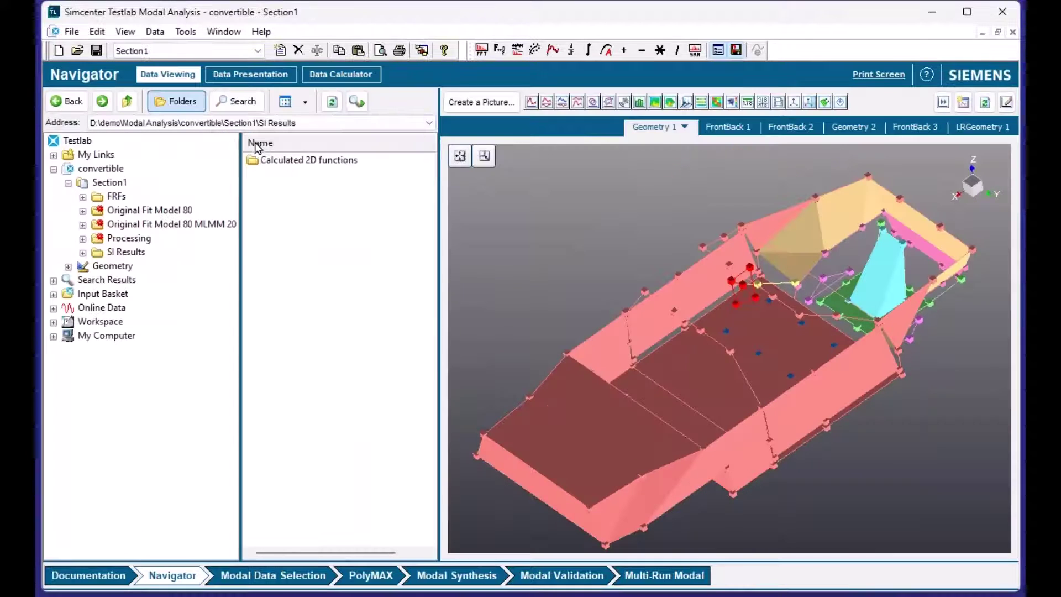
drag(831, 396, 873, 362)
drag(634, 440, 600, 264)
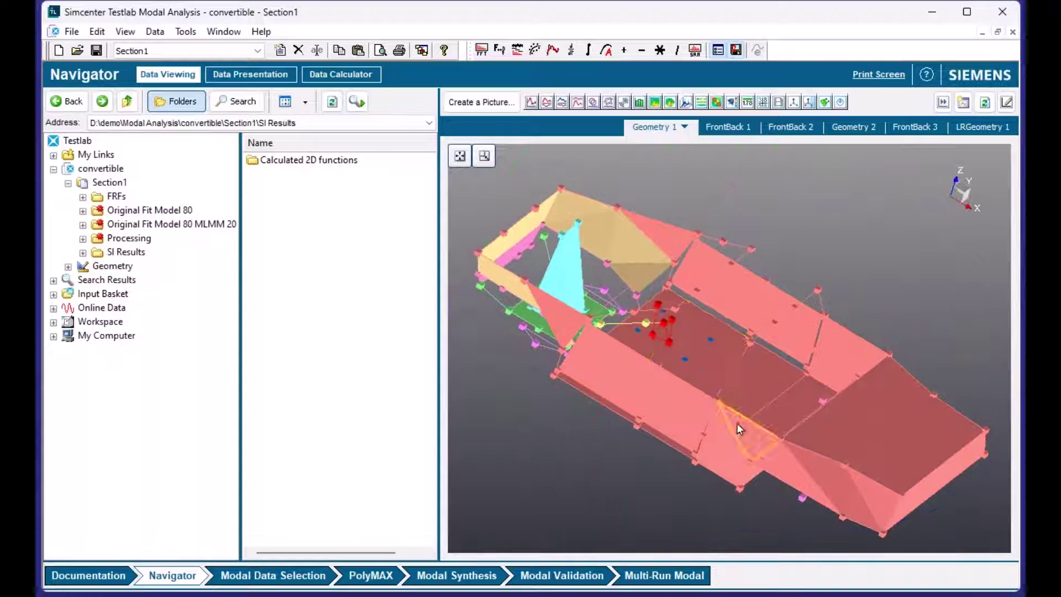
drag(729, 425, 681, 332)
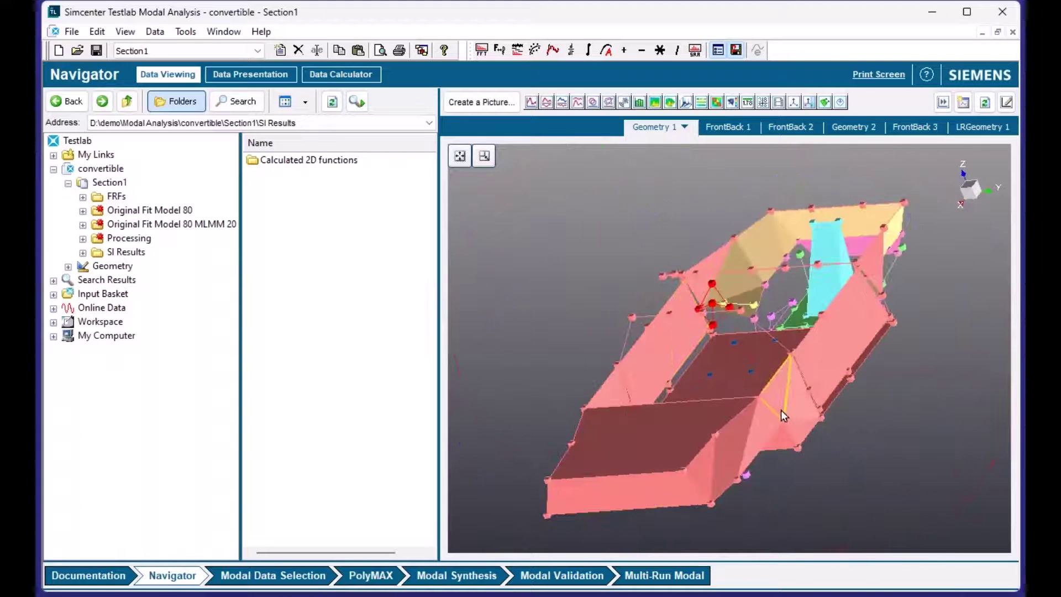
drag(784, 415, 827, 370)
click(340, 575)
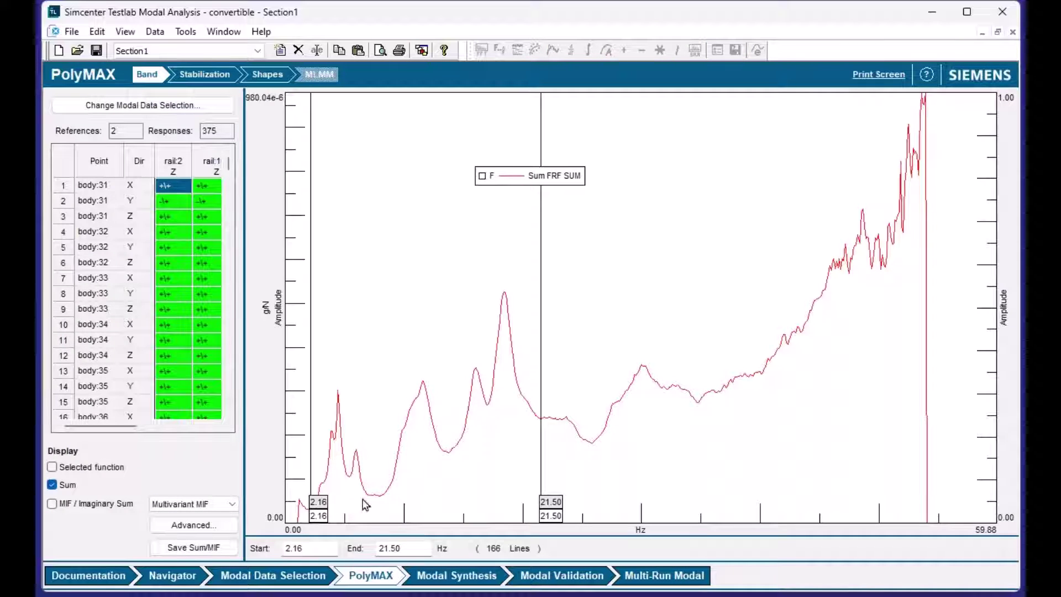
- Open the convertible's stabilization diagram and pick the stable pole at 5.93 Hz
click(204, 76)
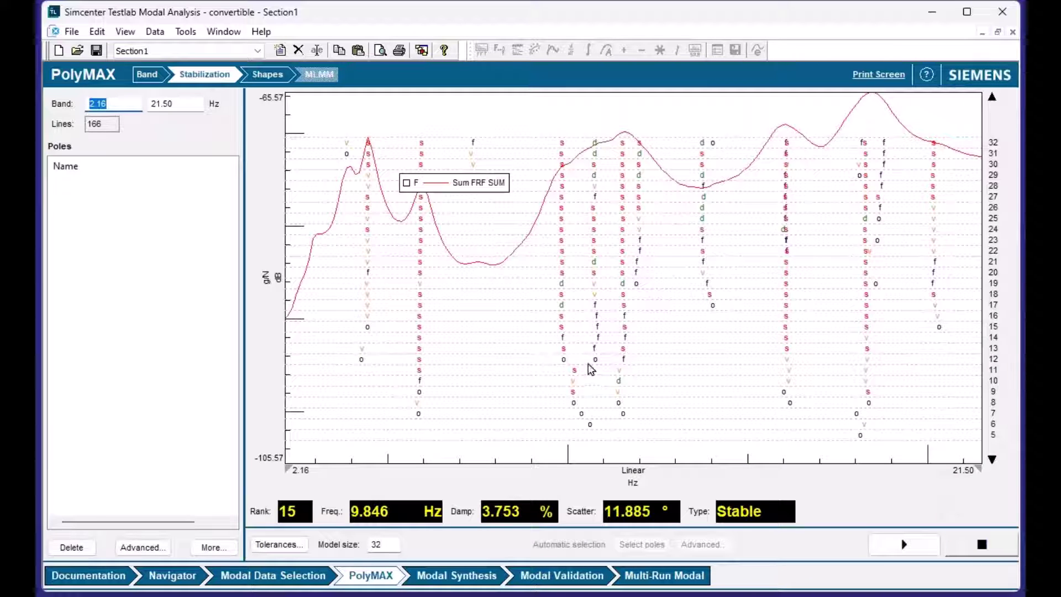
click(422, 231)
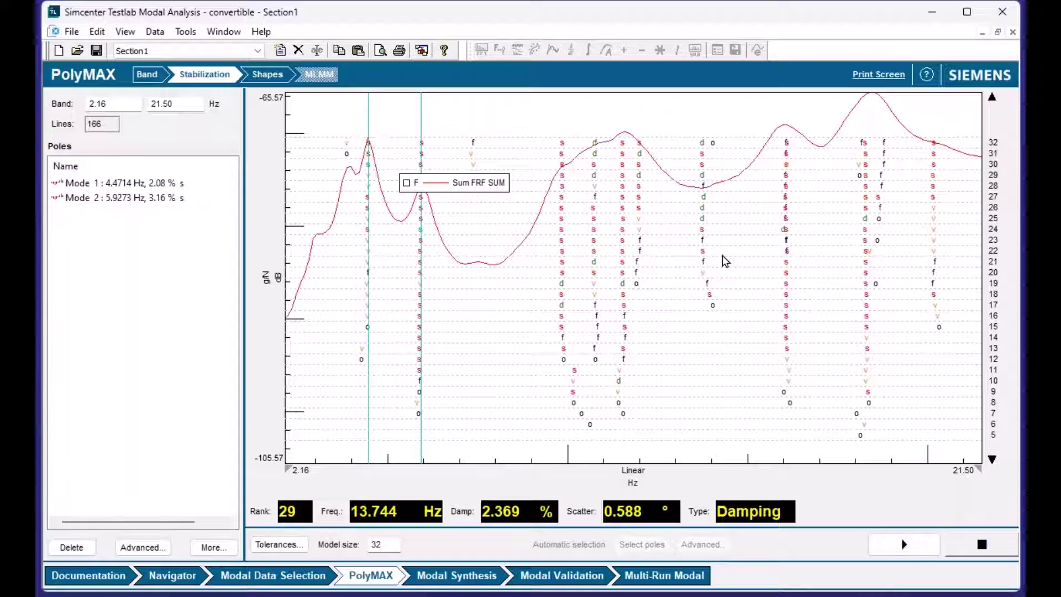
- In Modal Data Selection, label the geometry nodes with their names and rotate the model
click(171, 583)
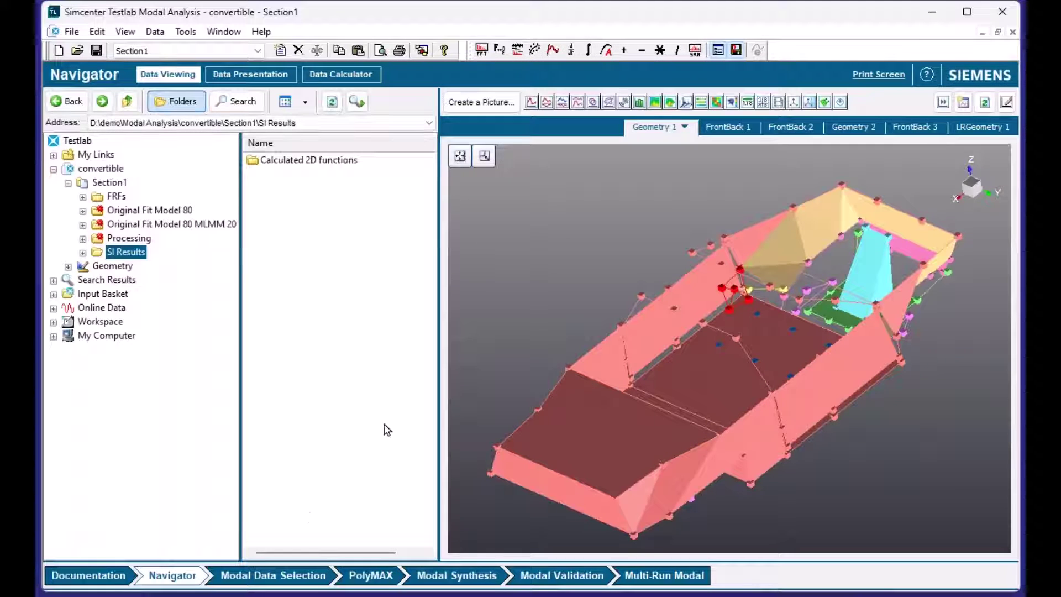
click(297, 579)
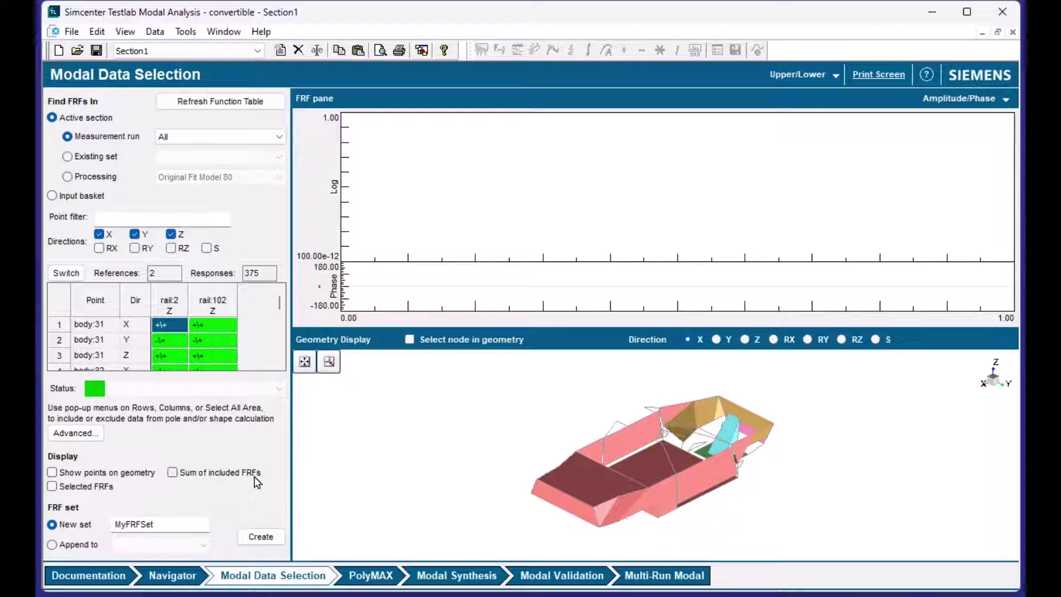
right_click(488, 422)
mouse_move(560, 226)
mouse_move(813, 238)
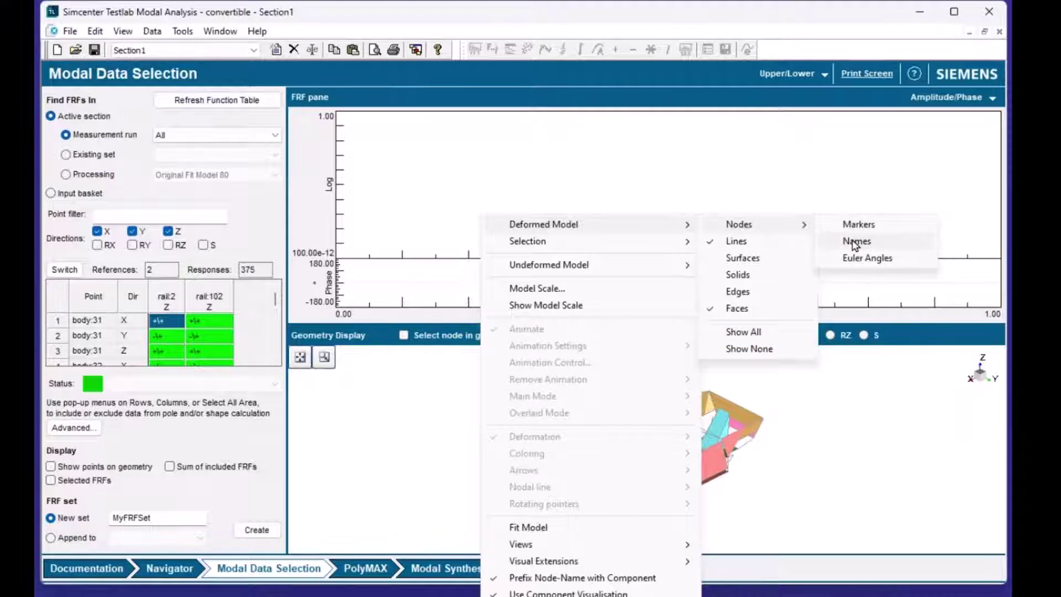
click(856, 241)
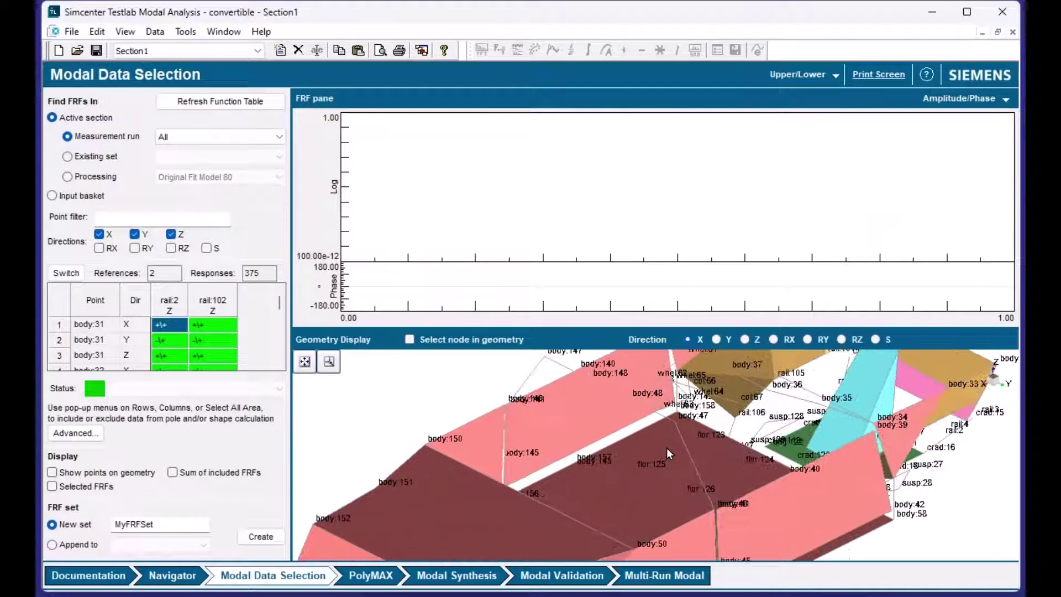
drag(687, 457, 677, 400)
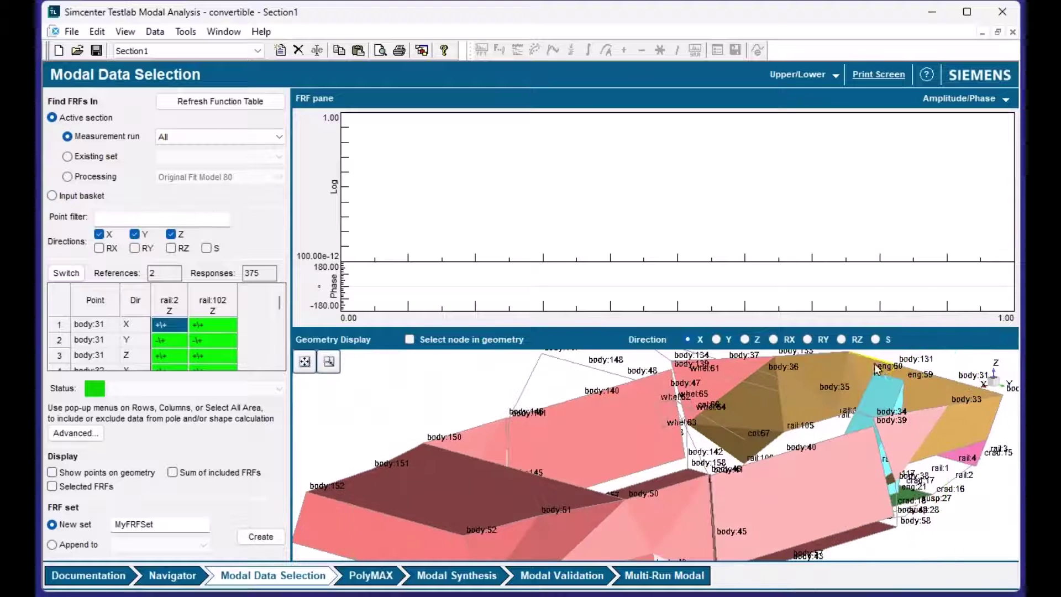
- Filter the points to 'whel' and view their Sum FRF in PolyMAX
click(131, 219)
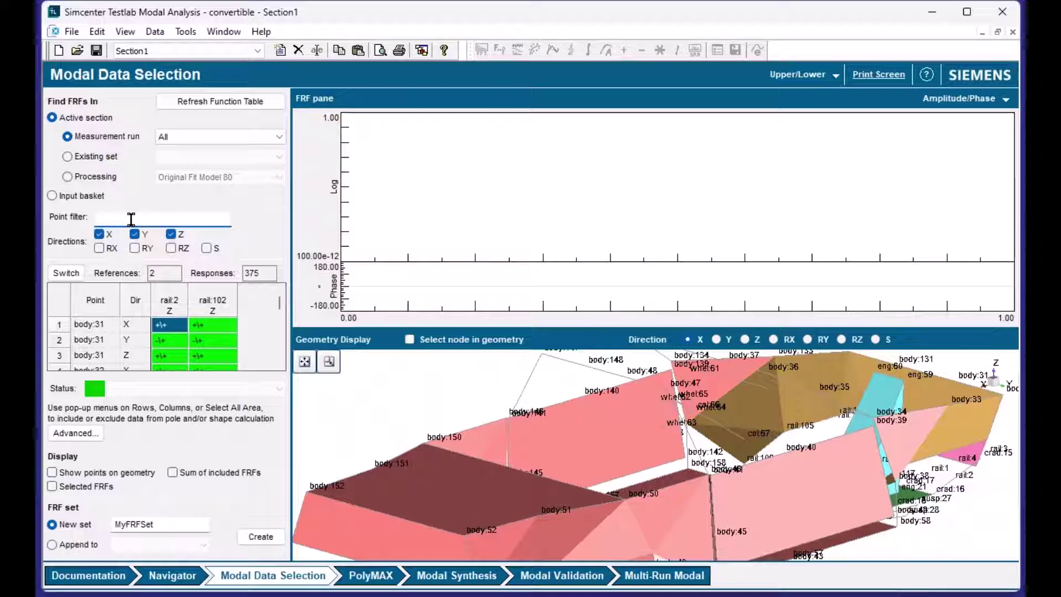
text(whel)
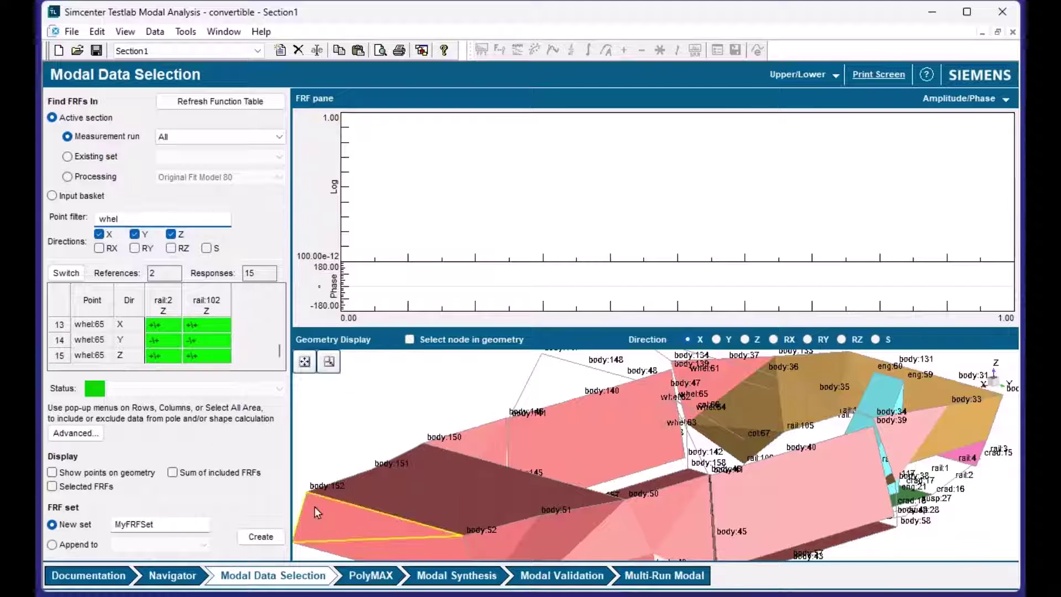
click(370, 578)
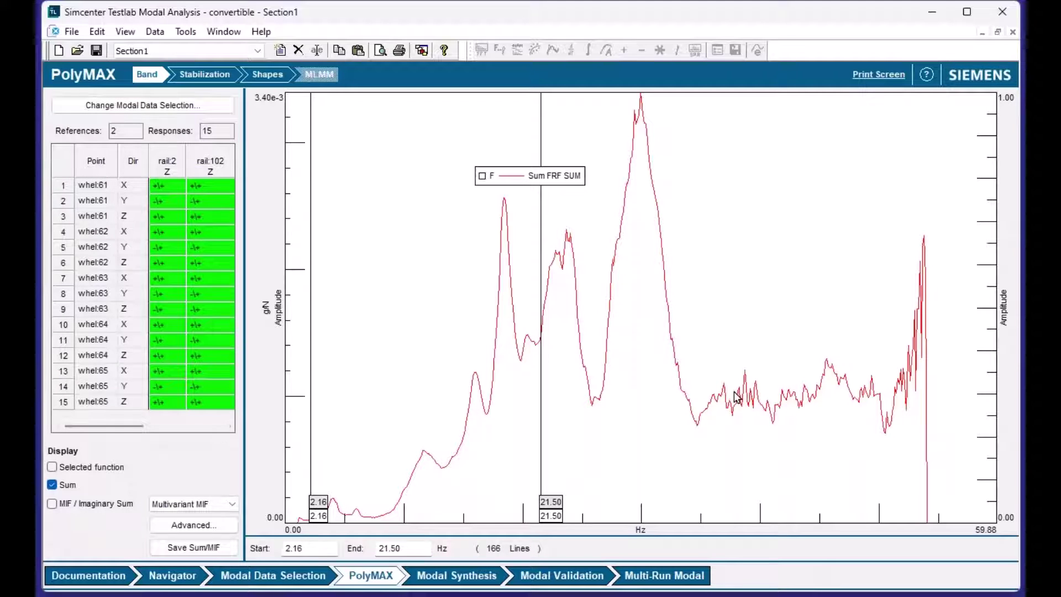
- Save the wheel points' Sum FRF under the label 'steering wheel'
click(194, 548)
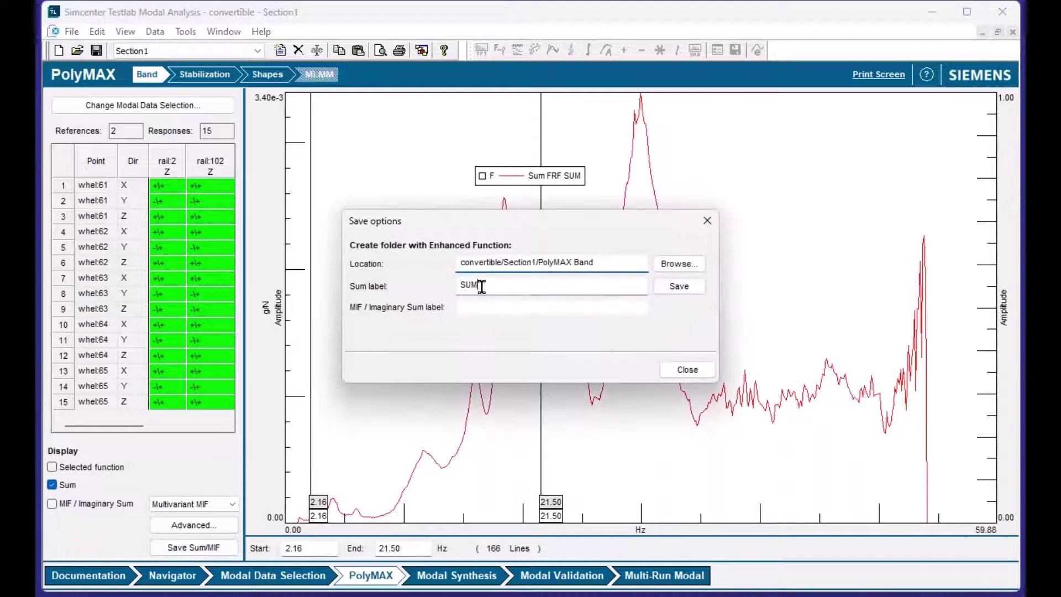
text(w)
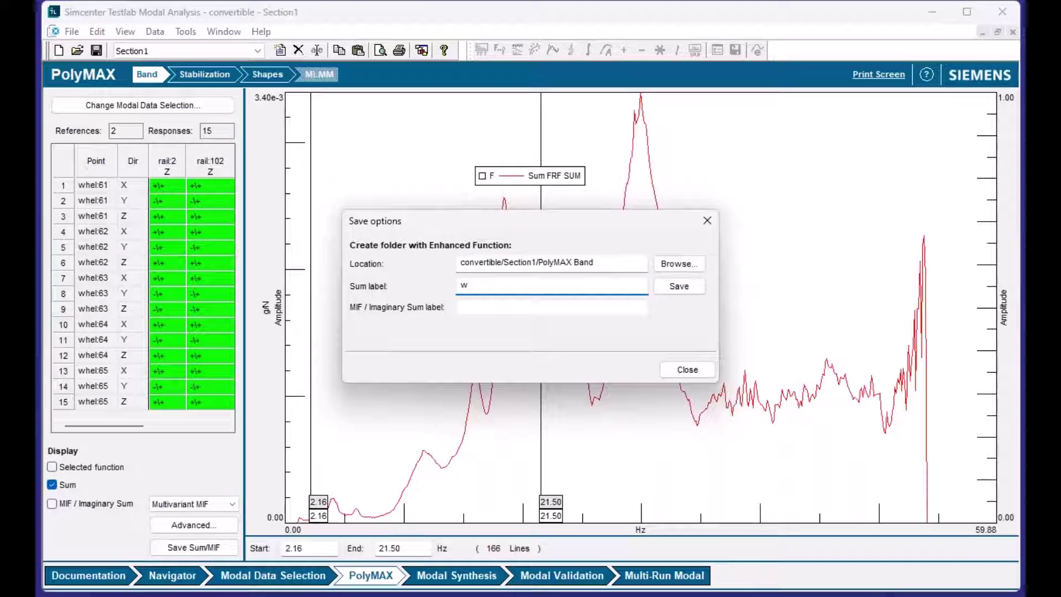
key(BackSpace)
key(BackSpace)
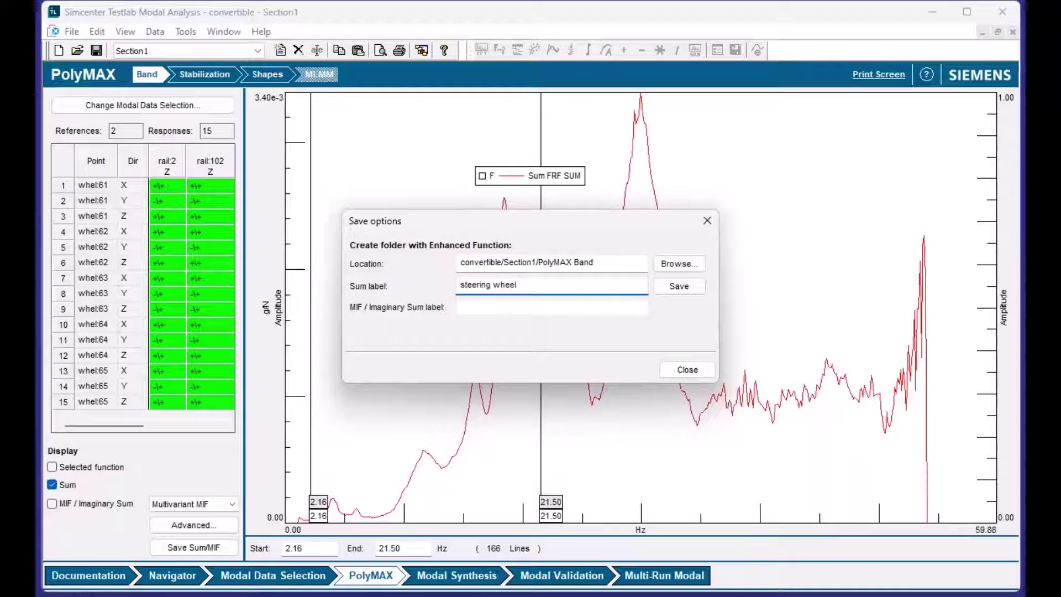
click(679, 285)
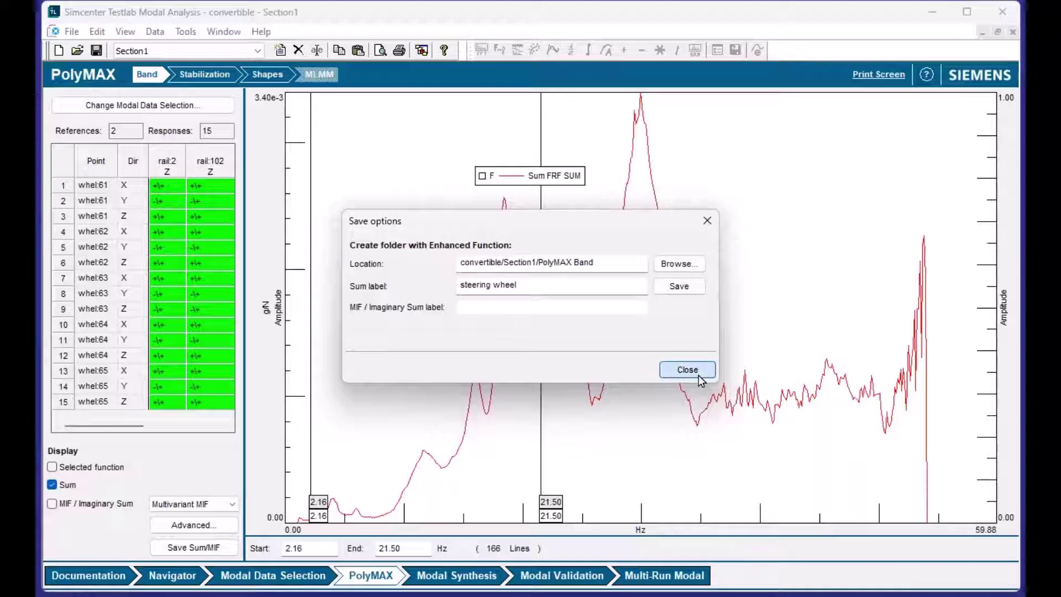
click(697, 371)
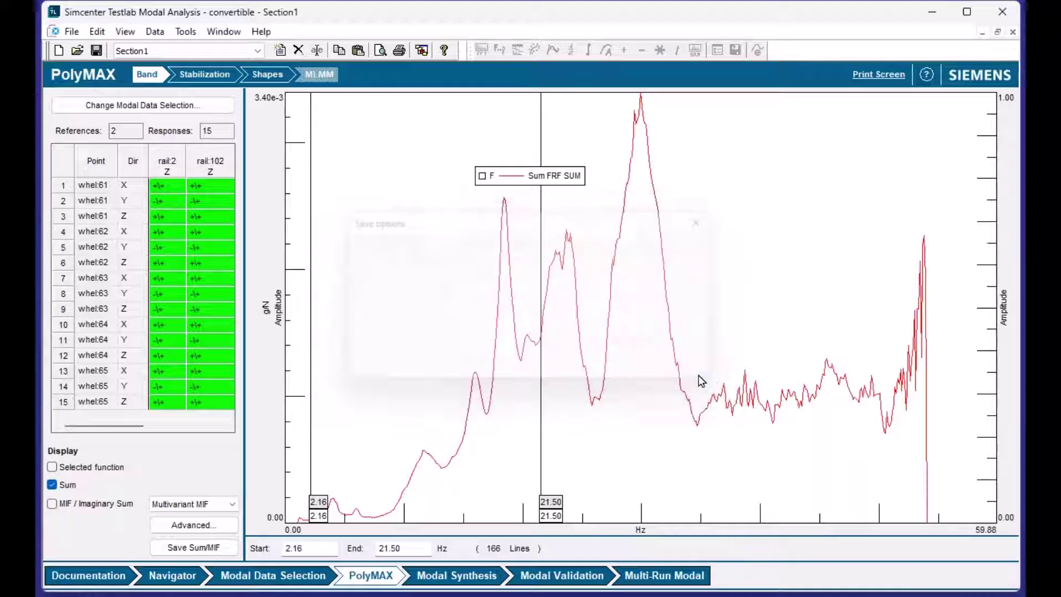
- Filter the responses to 'eng' points and view their Sum FRF in PolyMAX
click(275, 575)
click(72, 218)
text(eng)
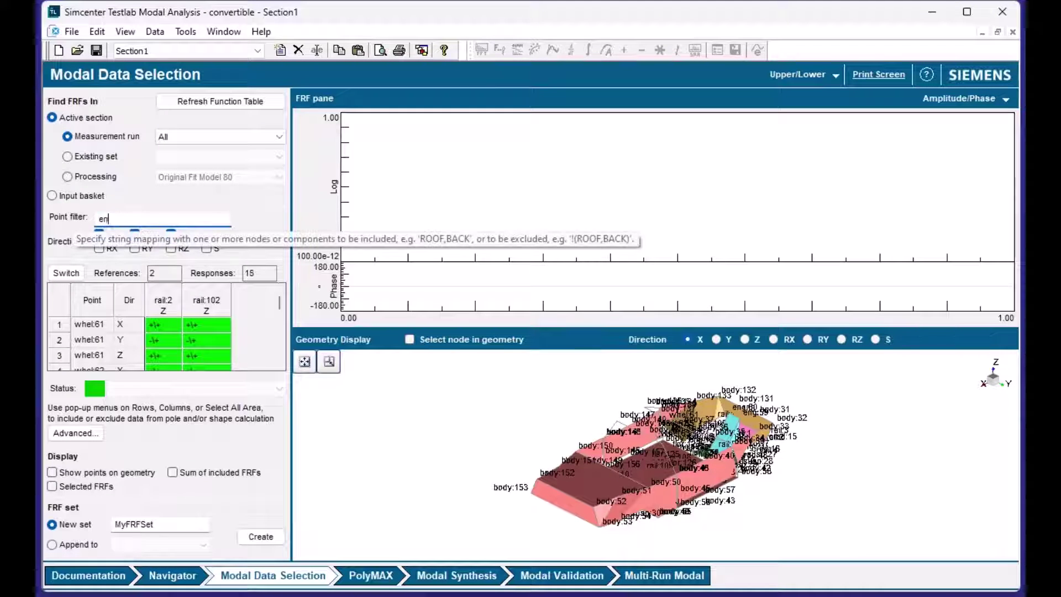
click(385, 569)
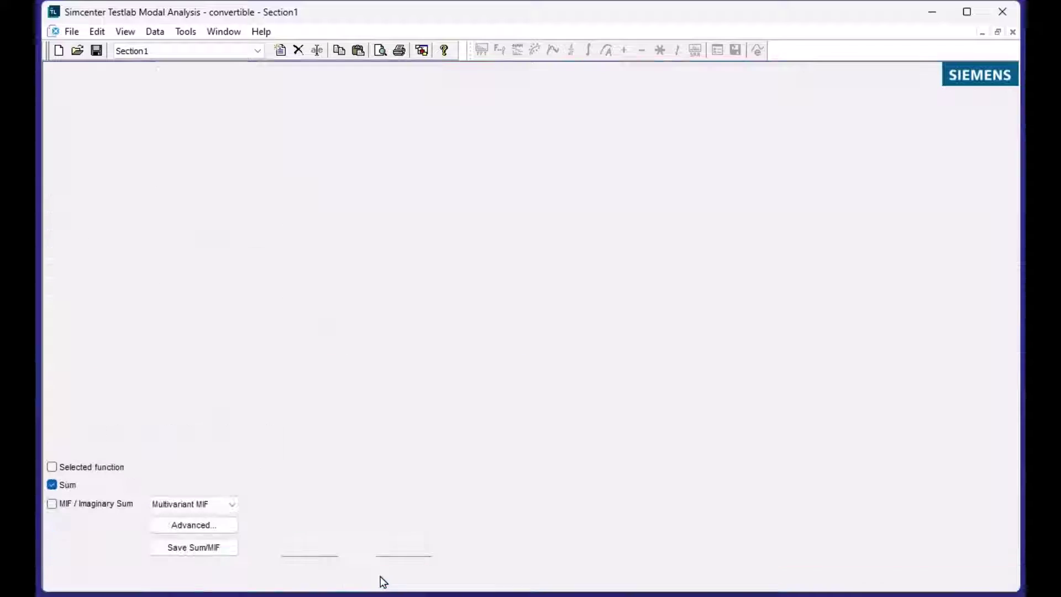
- Save the engine points' Sum FRF under the label 'engine'
click(206, 548)
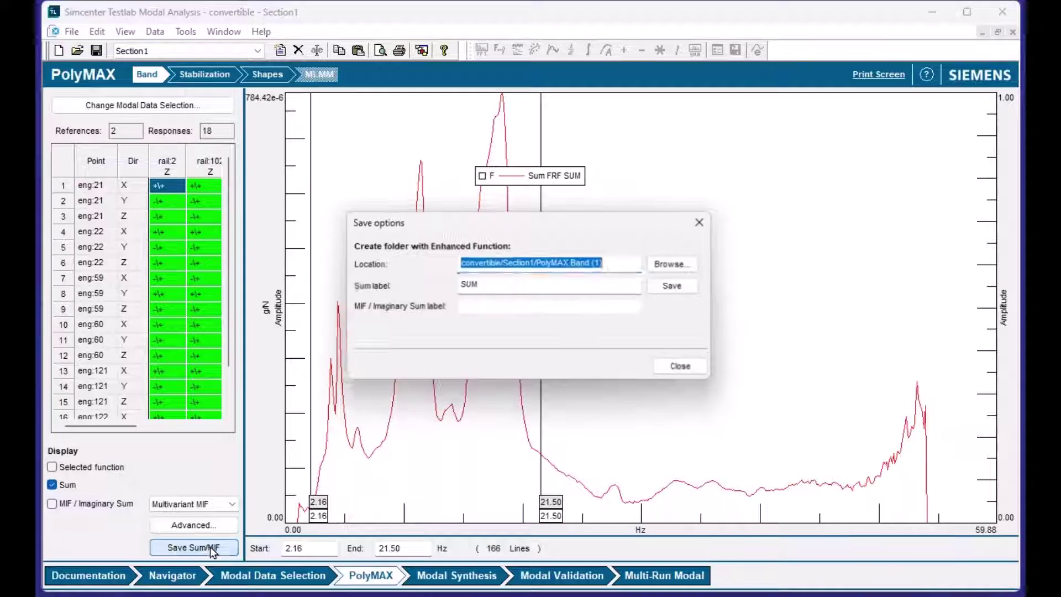
click(477, 284)
double_click(477, 285)
text(engine)
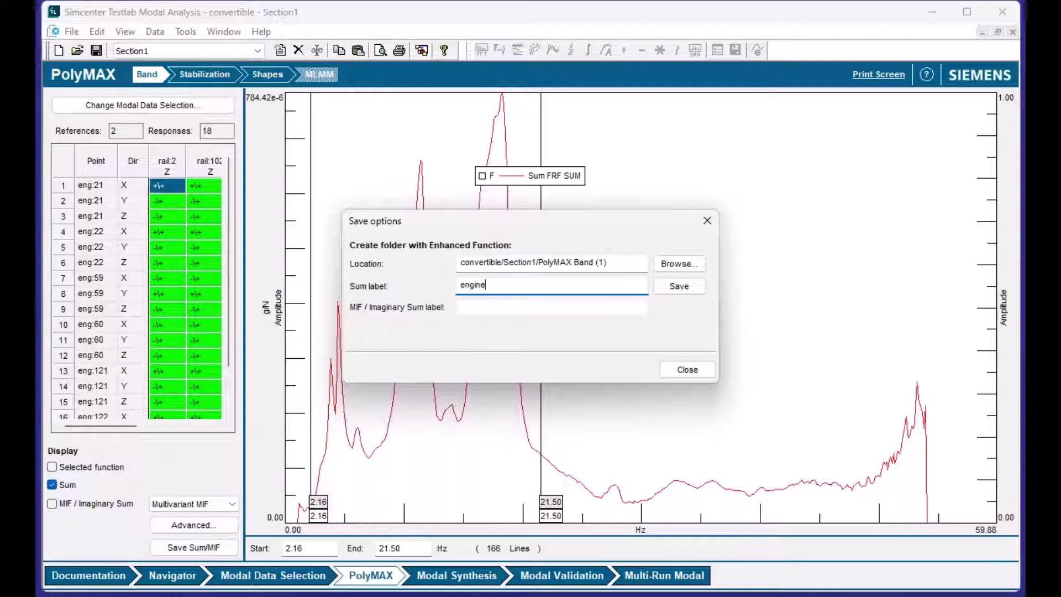
click(679, 286)
click(702, 366)
- Clear the point filter so the PolyMAX band sums all 375 responses again
click(303, 575)
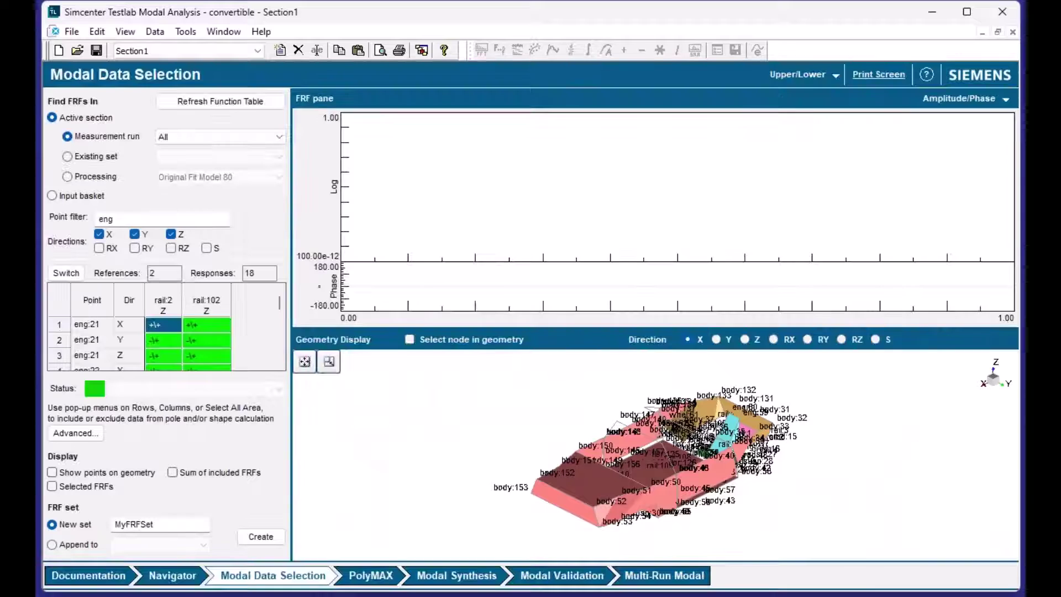
drag(156, 217, 65, 215)
key(BackSpace)
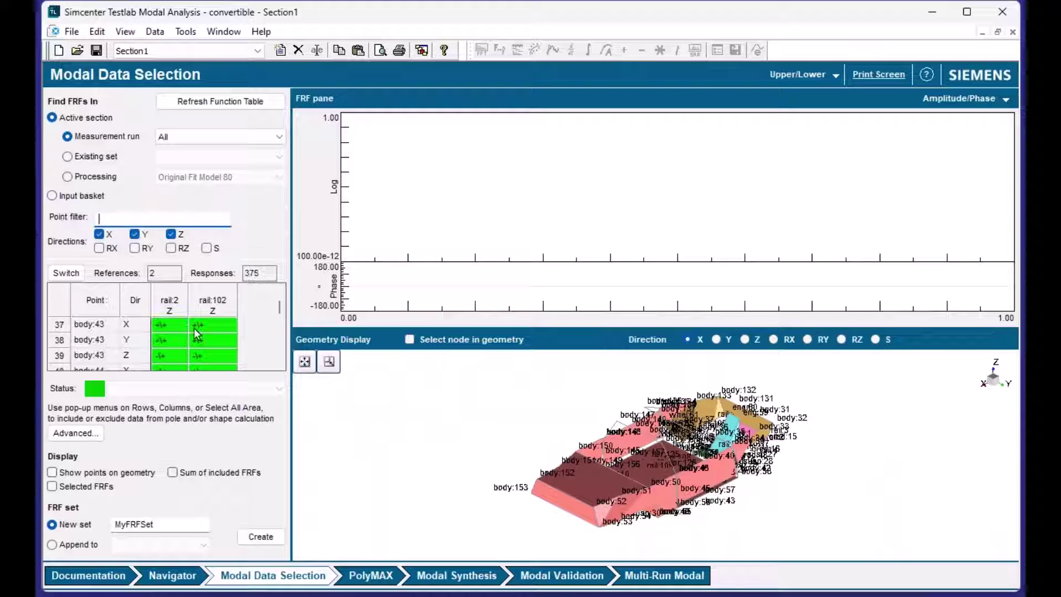
scroll(211, 350, down, 1)
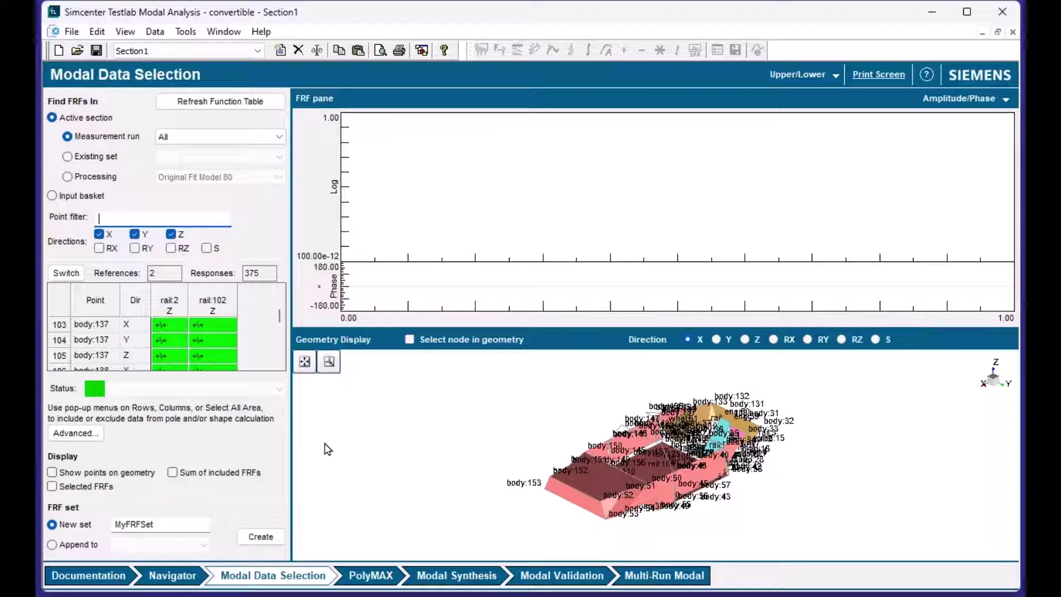
click(388, 573)
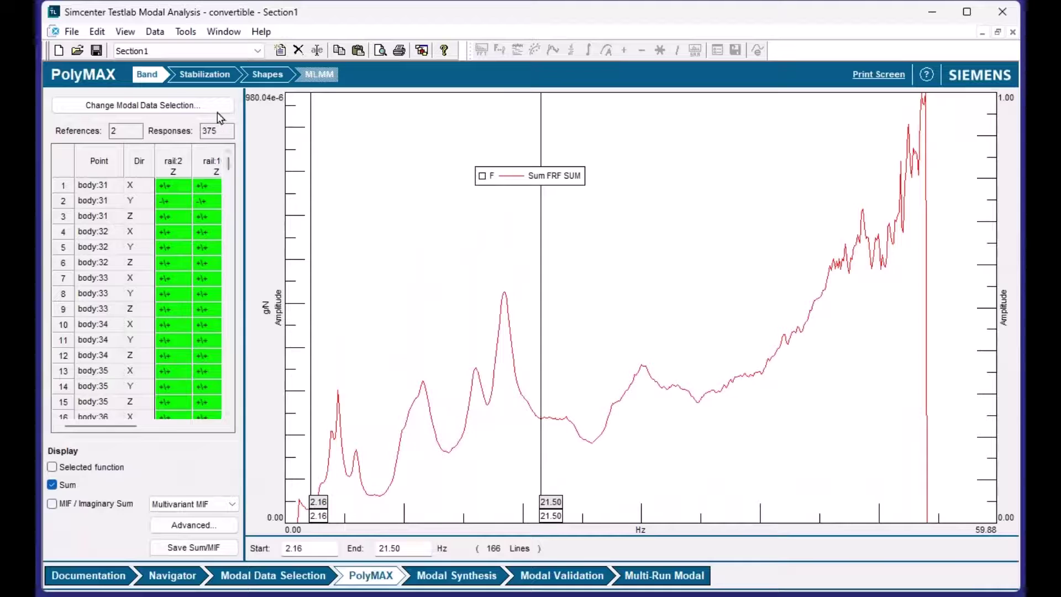
- On the Stabilization diagram, overlay Sum FRF steering wheel from Section1's PolyMAX Band folder
click(208, 78)
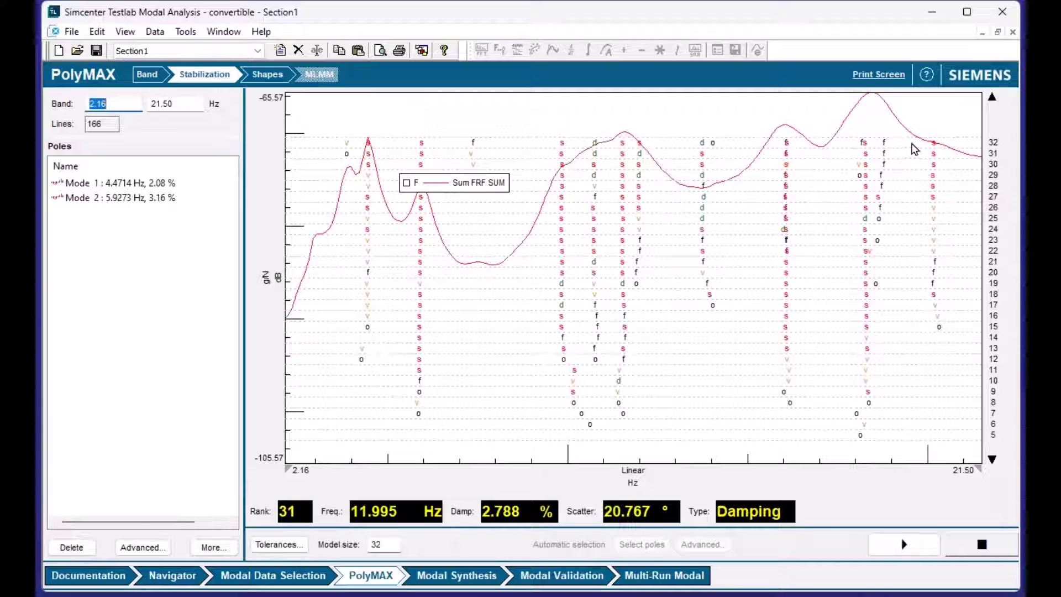
click(423, 53)
click(316, 254)
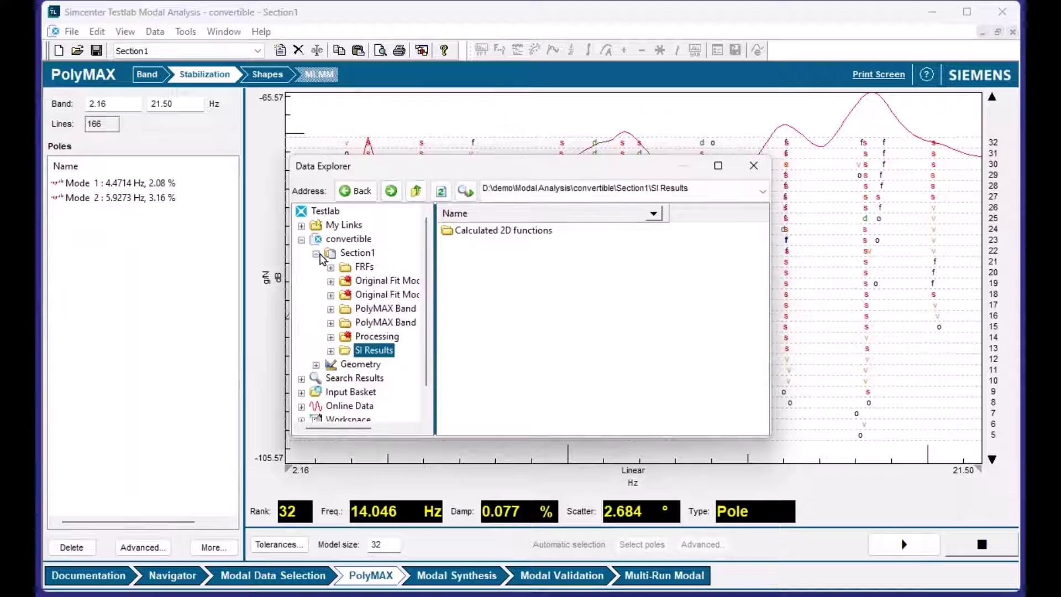
click(389, 307)
drag(524, 167, 345, 218)
drag(331, 276, 620, 214)
- Overlay Sum FRF engine from the PolyMAX Band (1) folder, then close Data Explorer
click(210, 365)
click(314, 277)
drag(314, 276, 658, 365)
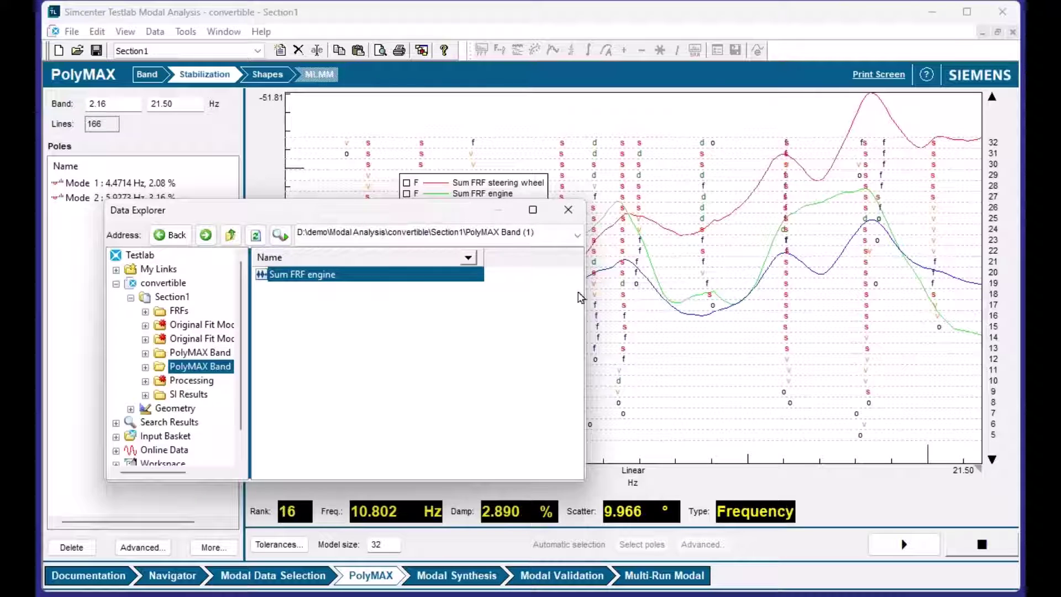
click(566, 210)
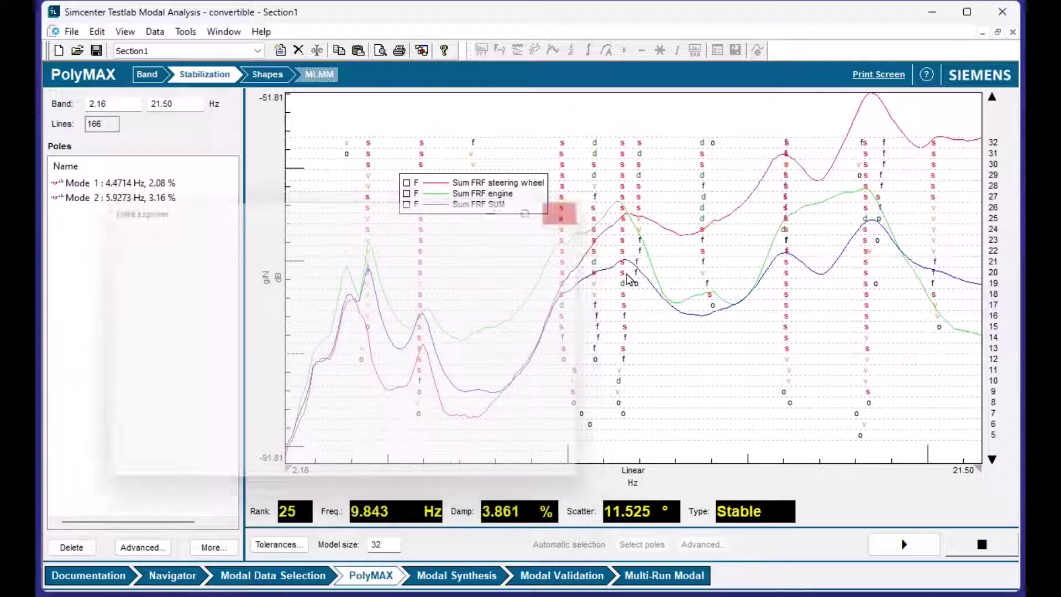
- Give green curve Style 2 (engine Sum FRF) a thicker line width in the Curve Style Scheme
double_click(699, 300)
click(462, 433)
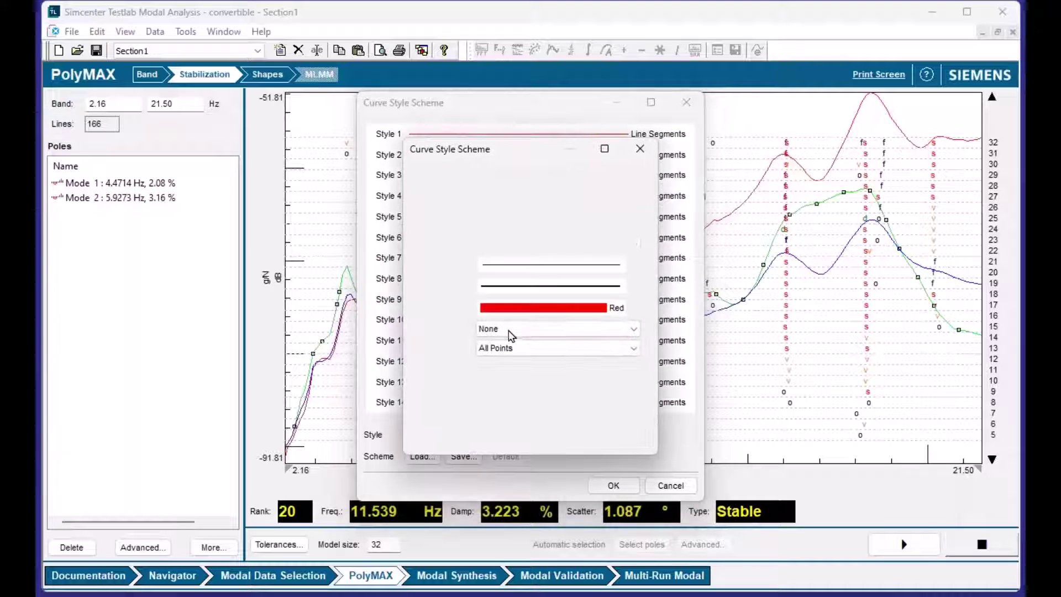
click(540, 266)
click(539, 270)
click(514, 197)
click(509, 218)
click(519, 268)
click(515, 293)
click(570, 442)
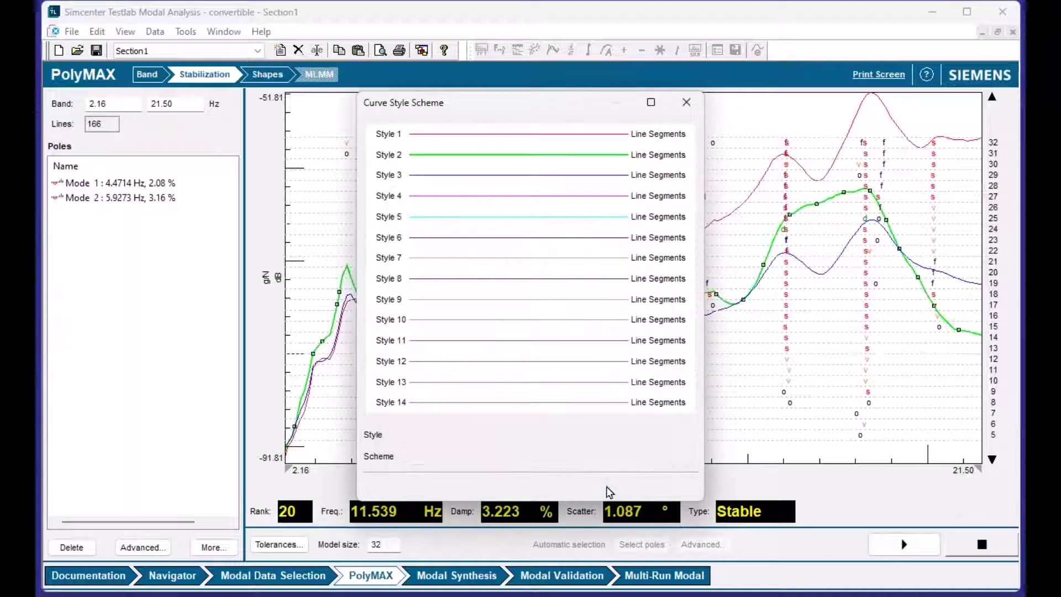
click(608, 490)
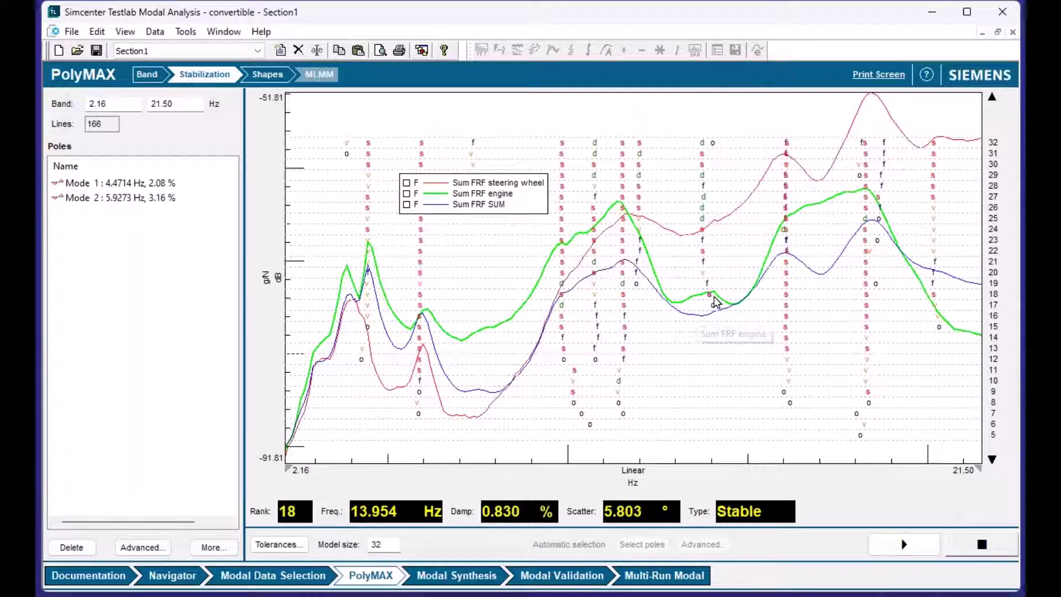
click(487, 208)
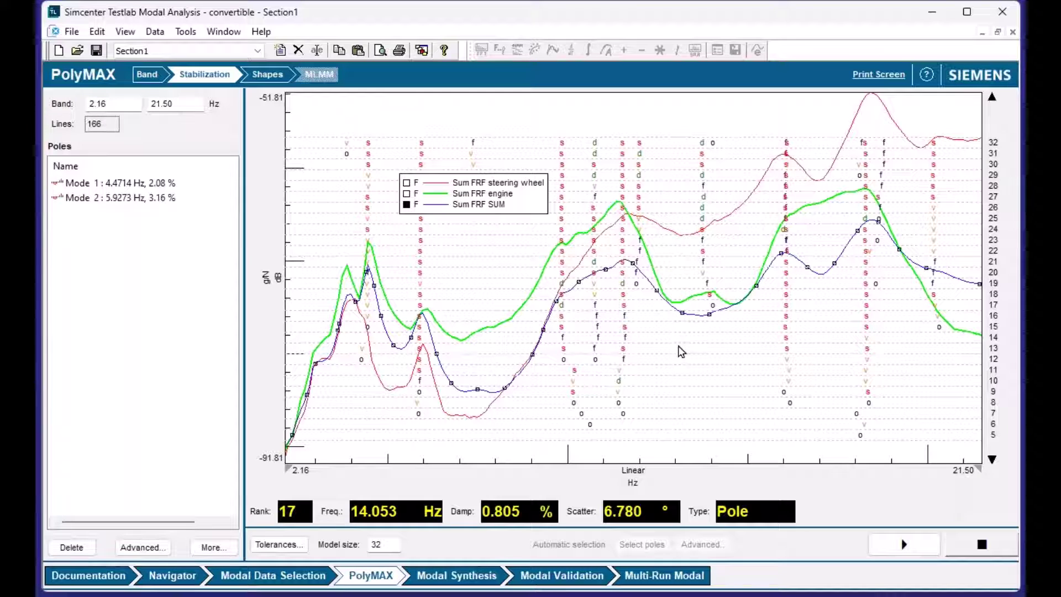
key(Page_Down)
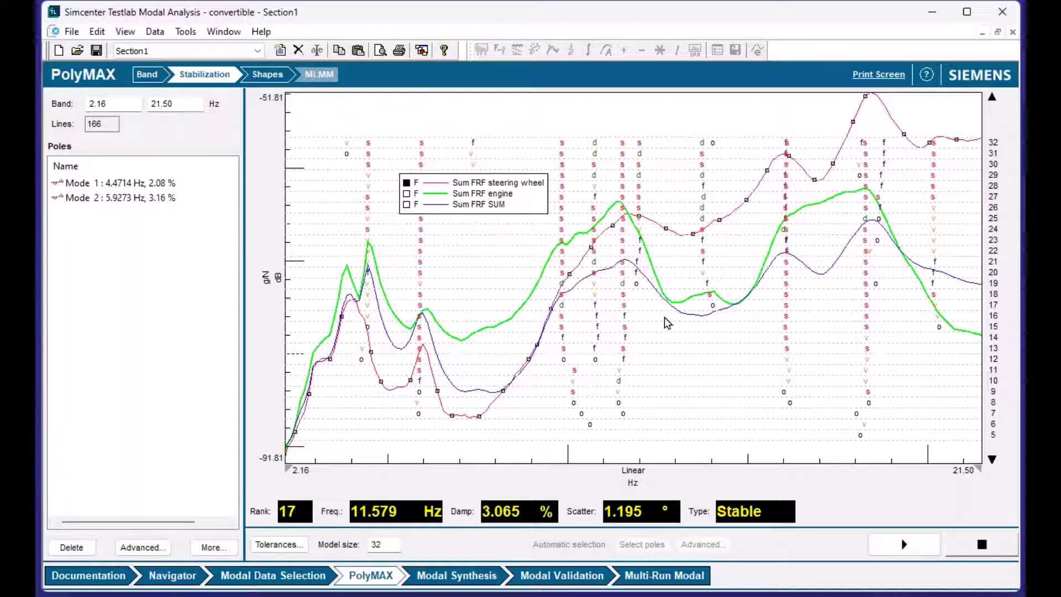
key(Escape)
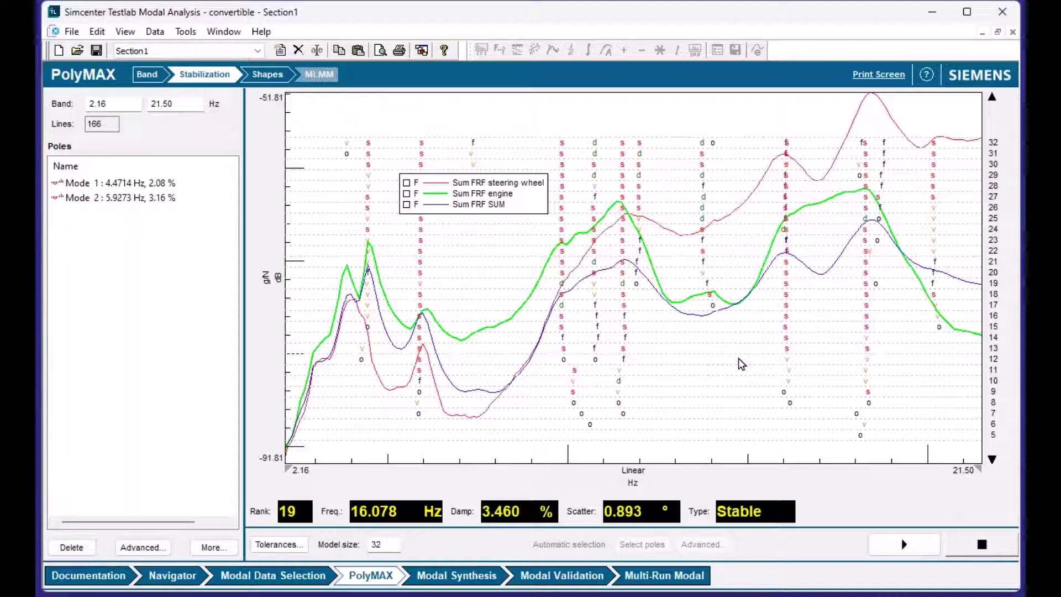
- Clear all previously picked modes from the convertible's Poles list
click(423, 247)
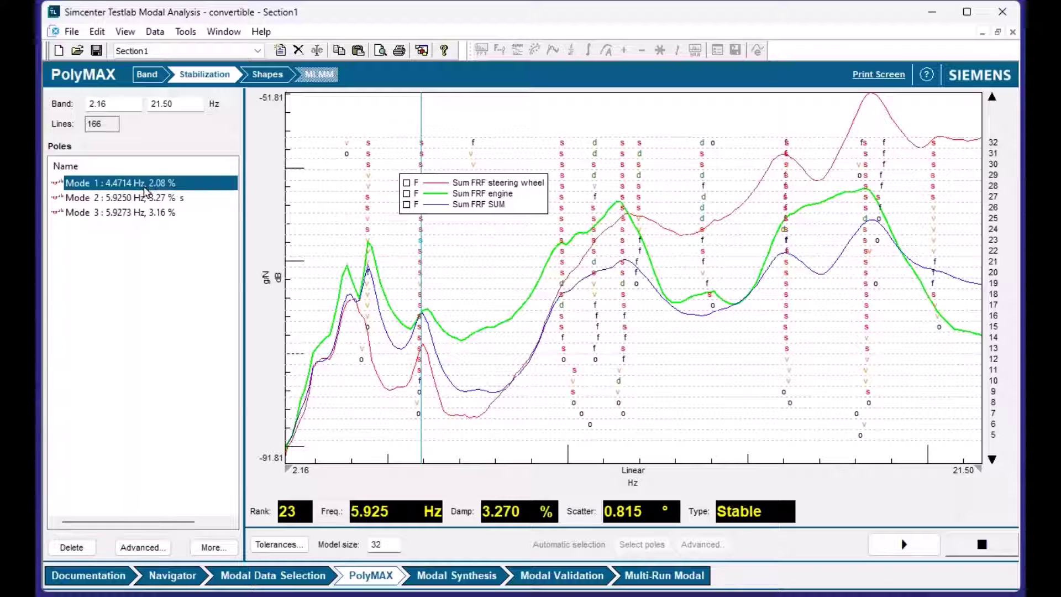
shift+click(145, 214)
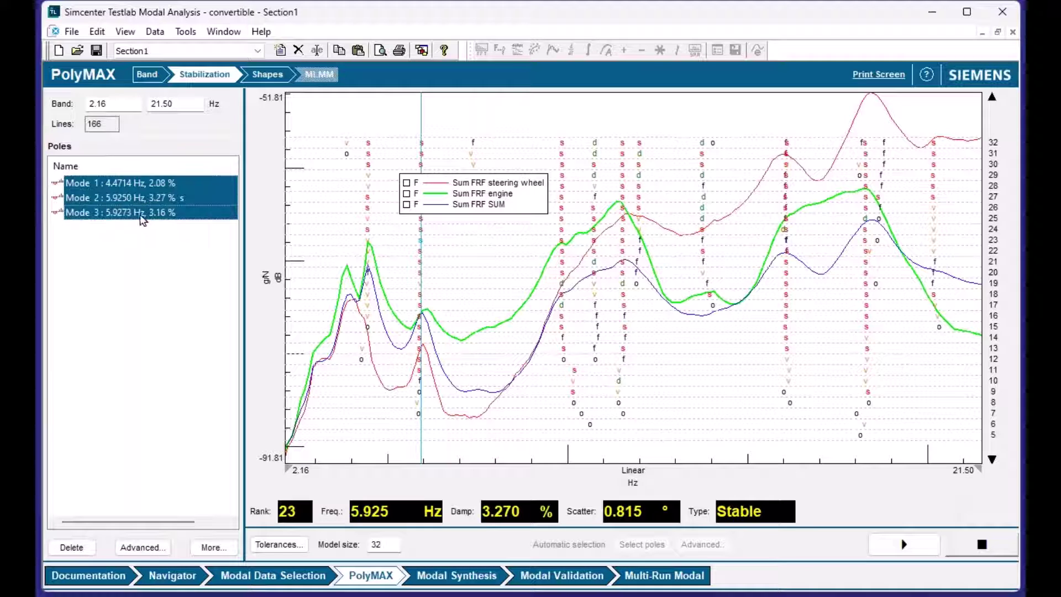
click(72, 547)
- Pick stable poles near 4.47, 5.95, 9.85, 11.53, 13.75 and 16.08 Hz
click(368, 153)
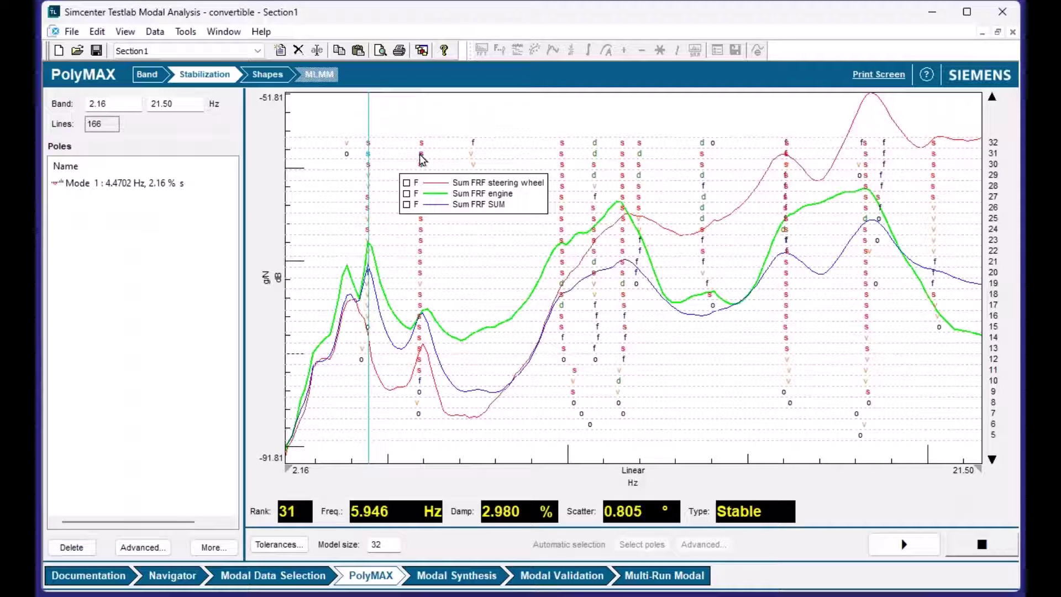
click(421, 153)
click(562, 185)
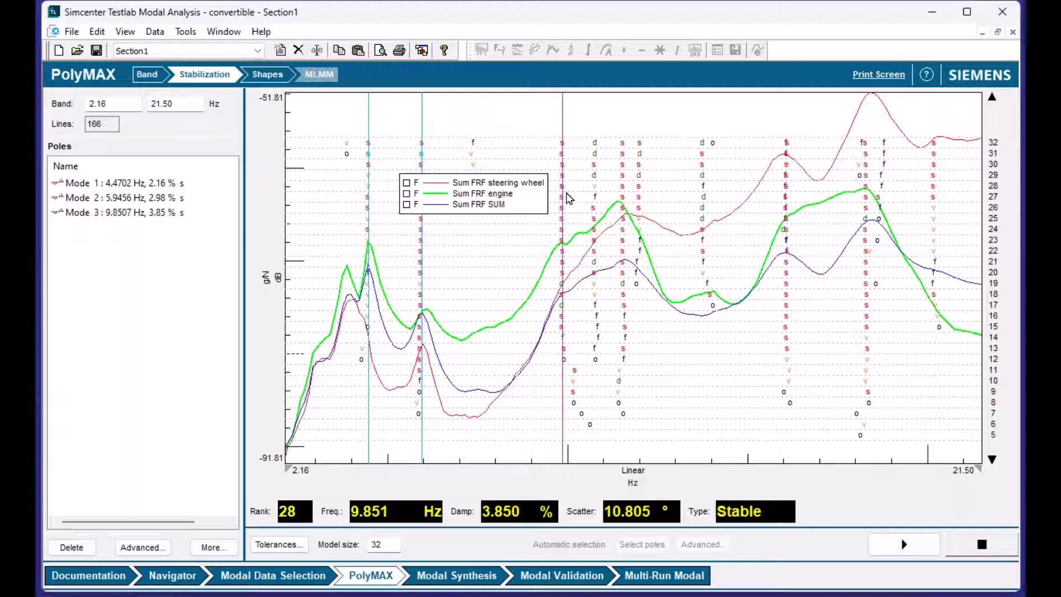
click(623, 174)
click(702, 164)
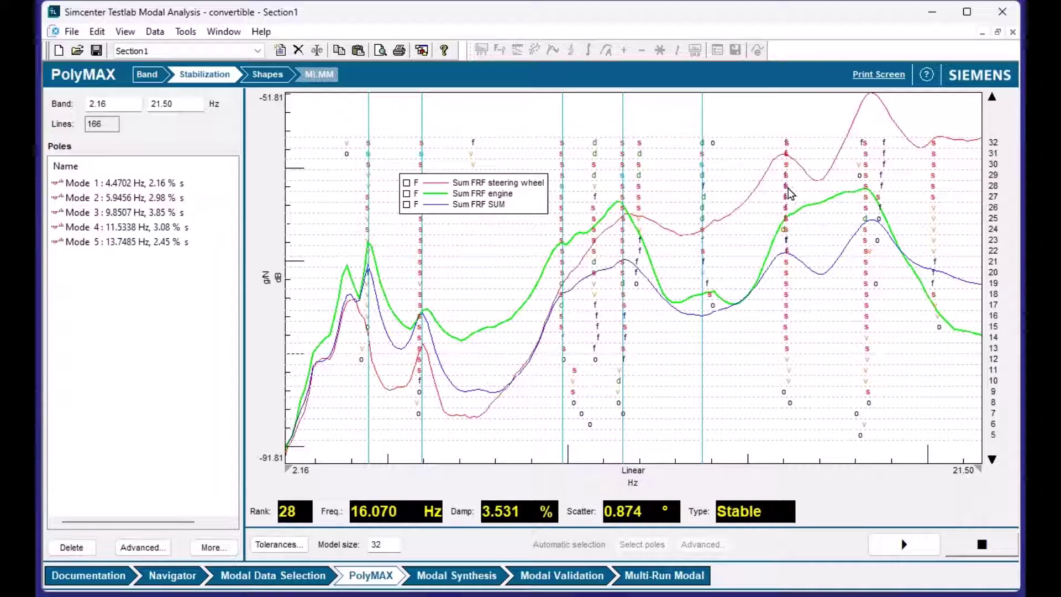
click(786, 287)
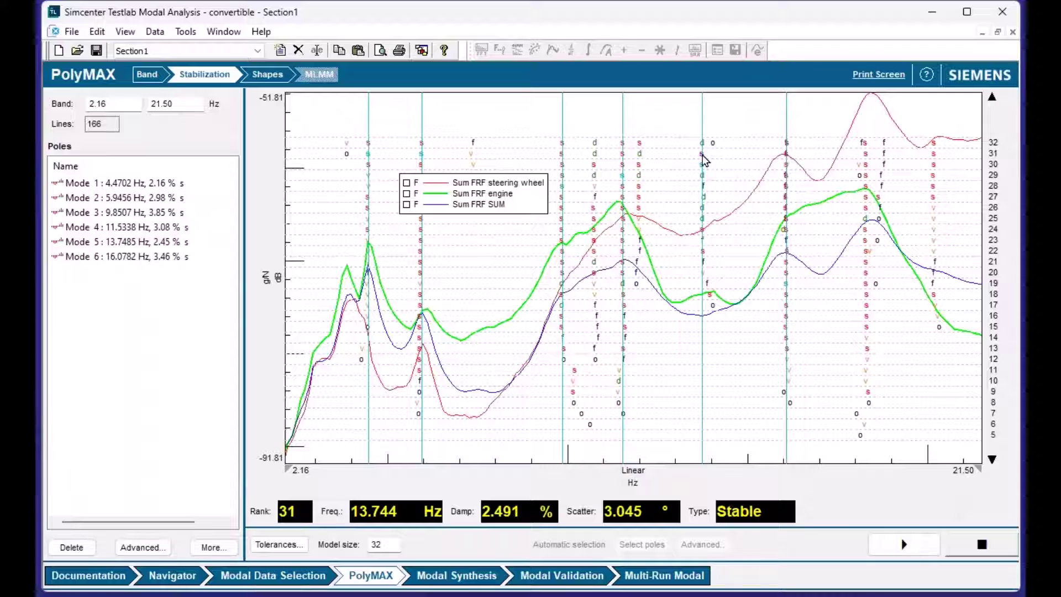
- Calculate mode shapes for the six poles and animate Modes 1 and 2
click(267, 77)
click(74, 354)
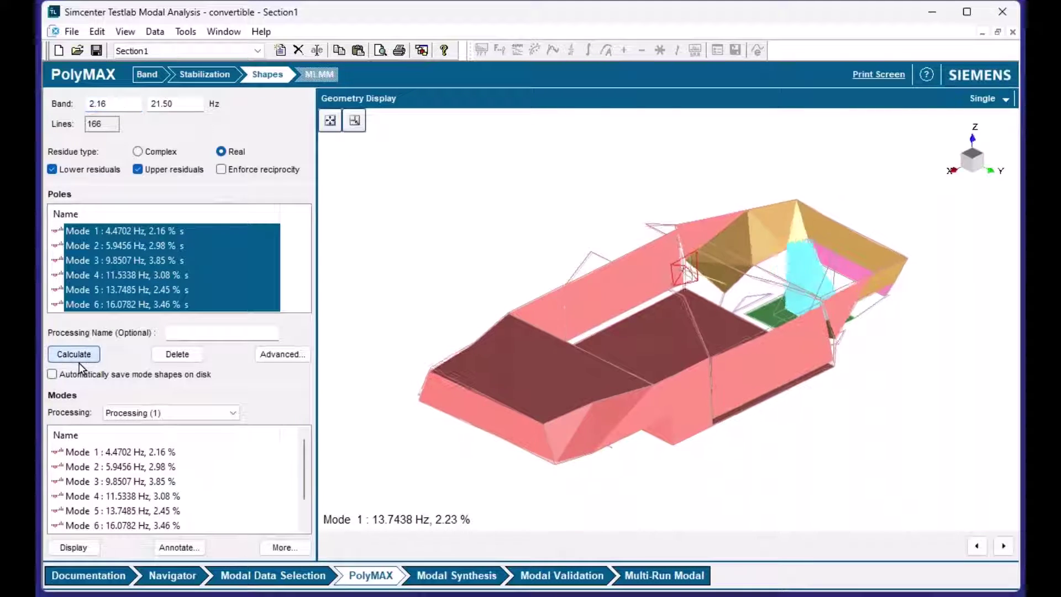
click(142, 451)
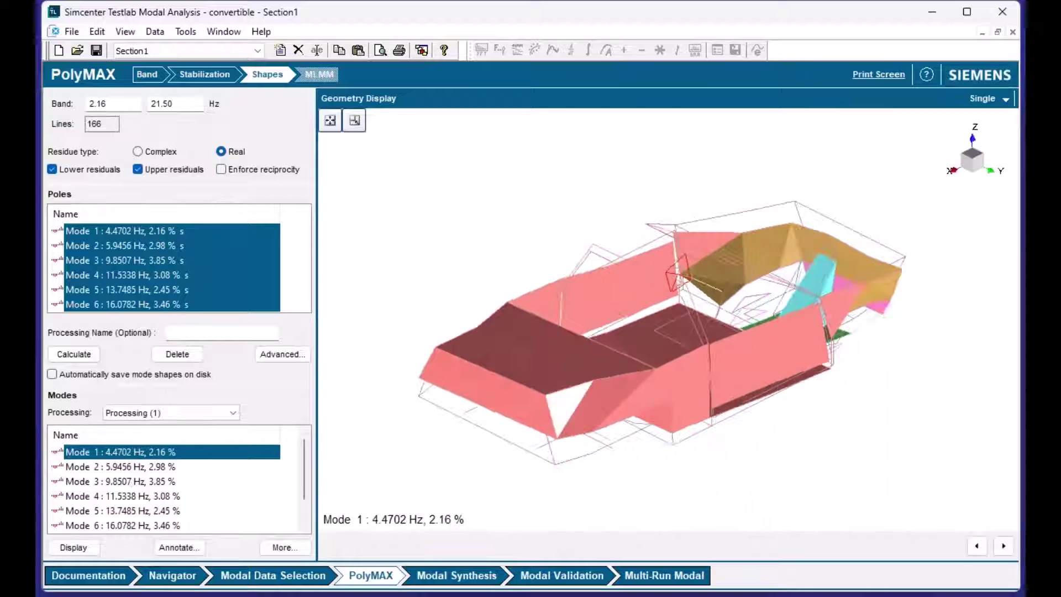
click(138, 466)
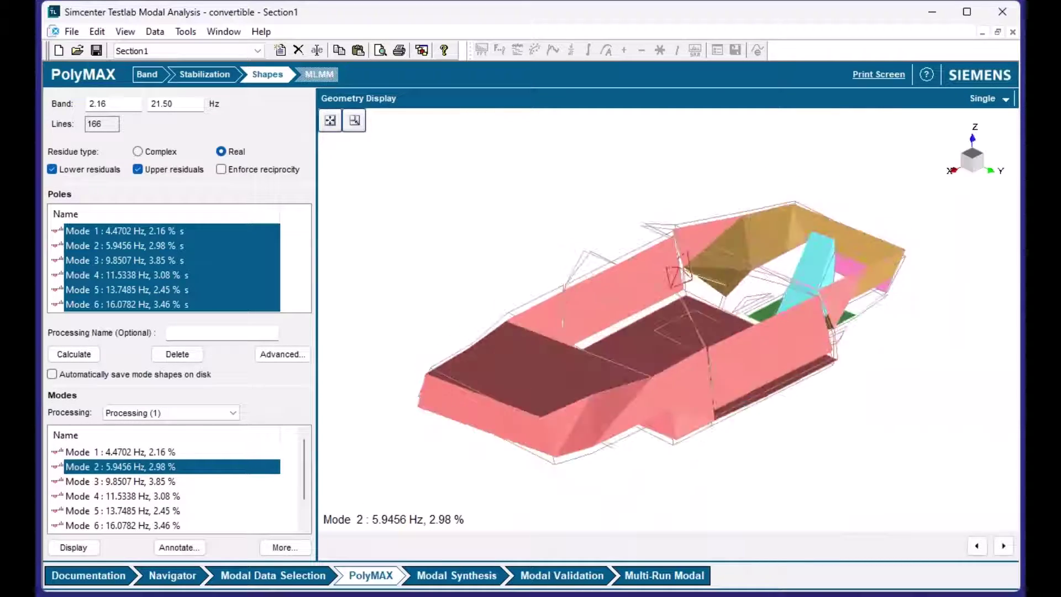
- Animate Mode 4 (11.5338 Hz) and Mode 5 (13.7485 Hz), rotating the car, then return to Stabilization
click(145, 497)
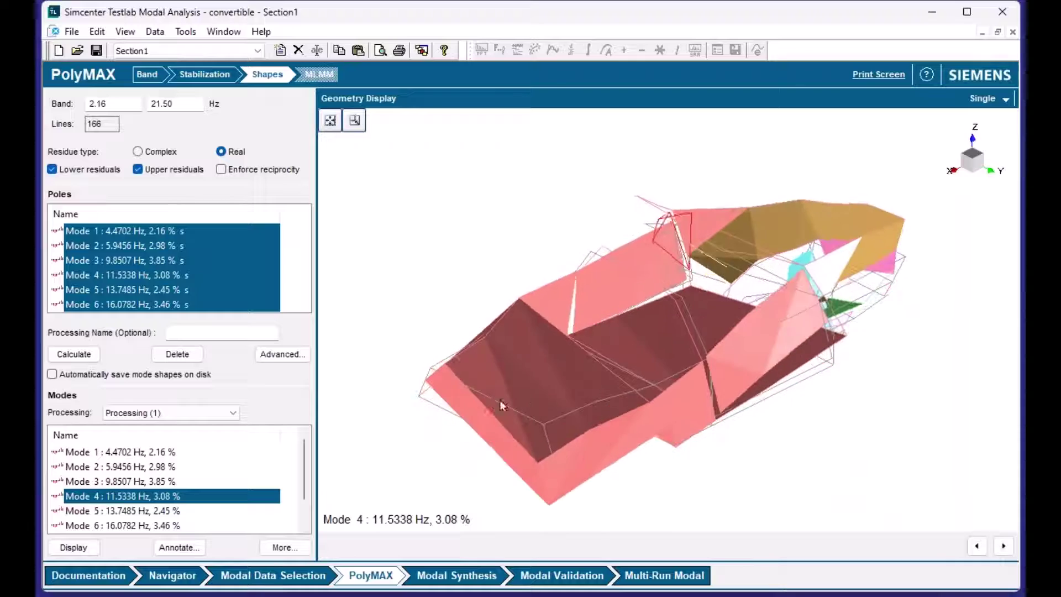
scroll(242, 476, down, 1)
click(120, 481)
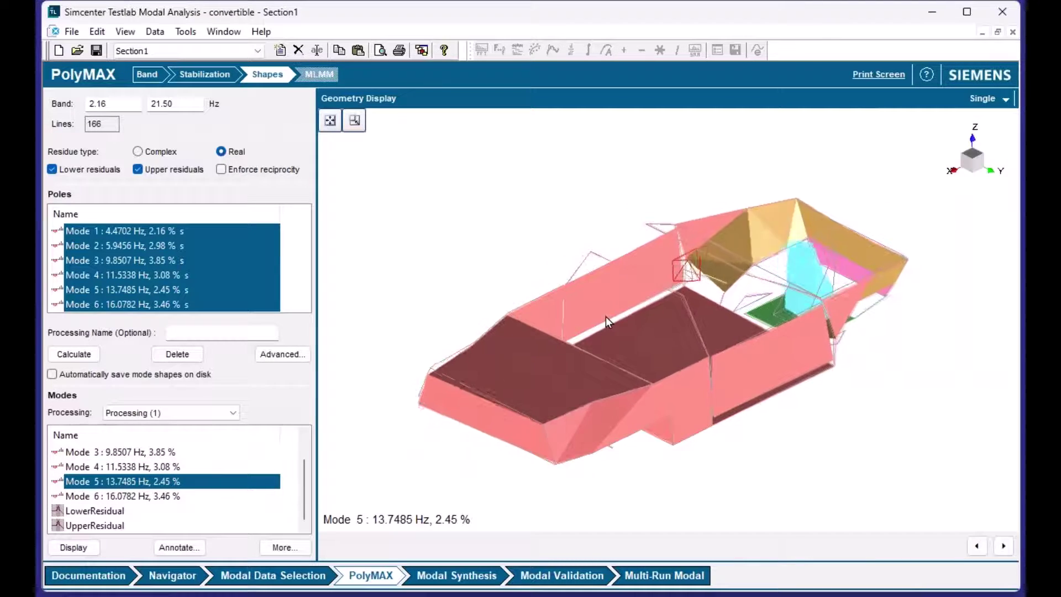
drag(734, 333, 619, 242)
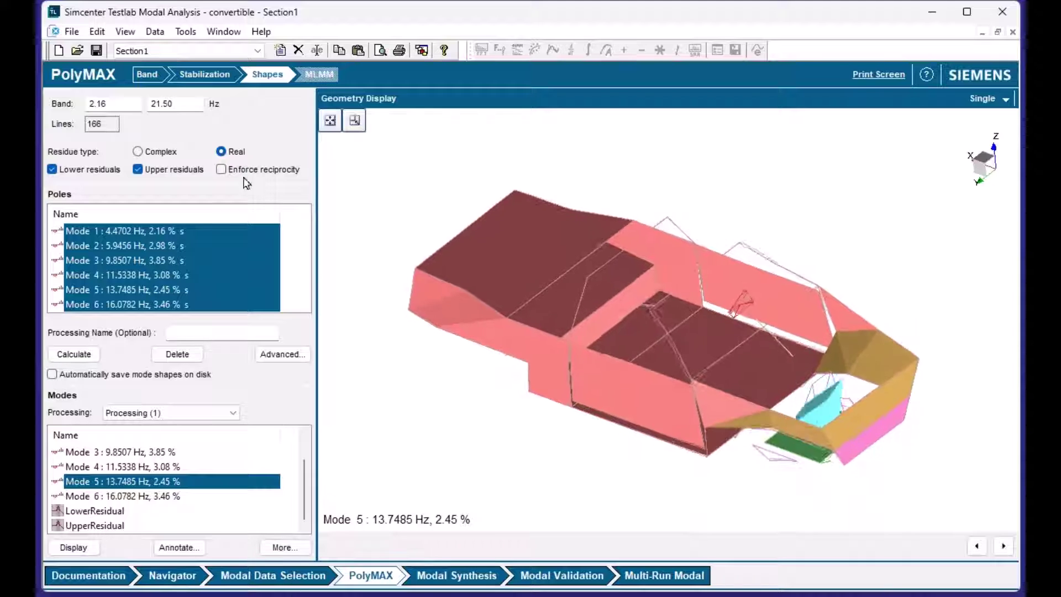
click(203, 76)
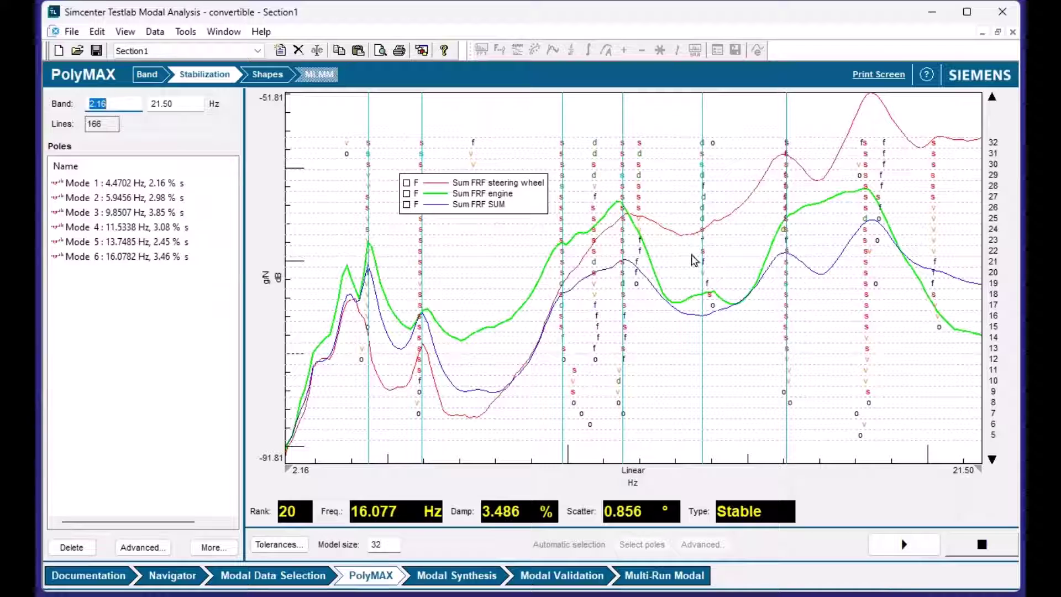
- Switch to the Simrod_ModalTest - Merged Runs project and view its Geometry 2 model
click(224, 32)
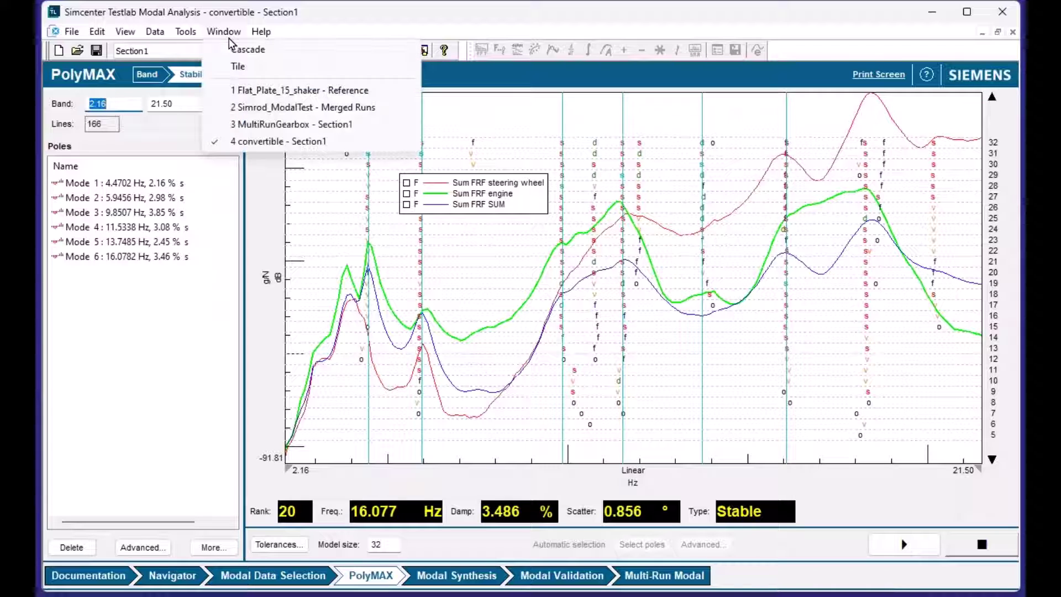
click(255, 107)
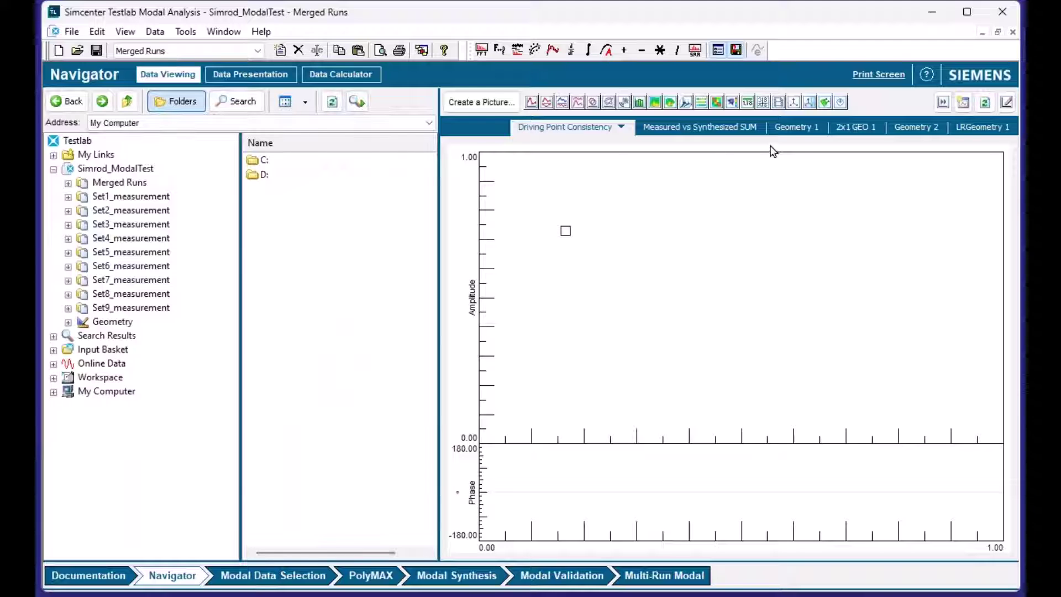
click(913, 128)
drag(817, 327, 774, 457)
- Show Modal Data Selection with a wider FRF selection table
click(302, 577)
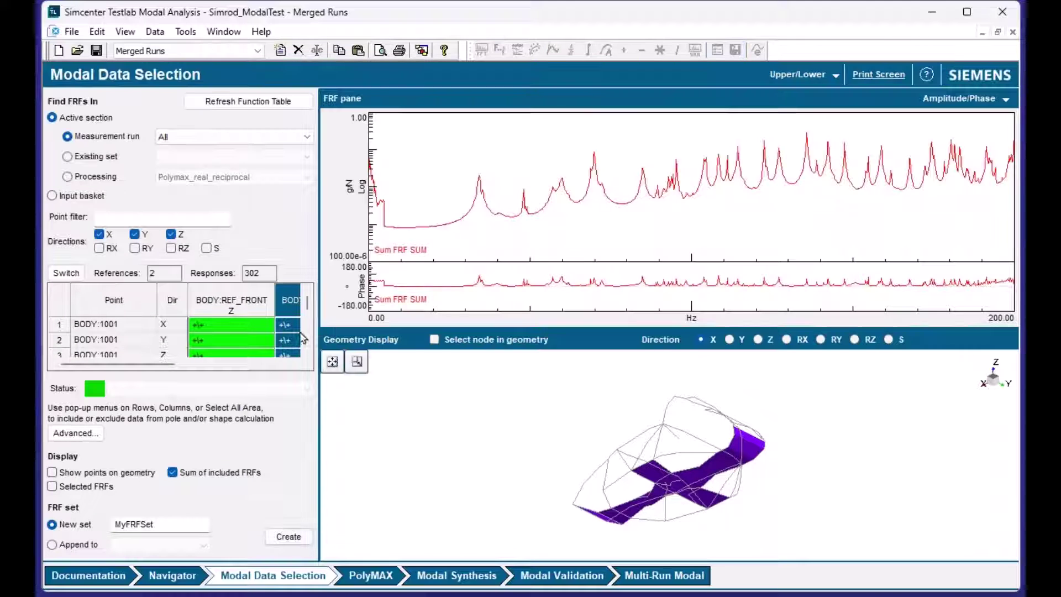
drag(319, 298, 364, 298)
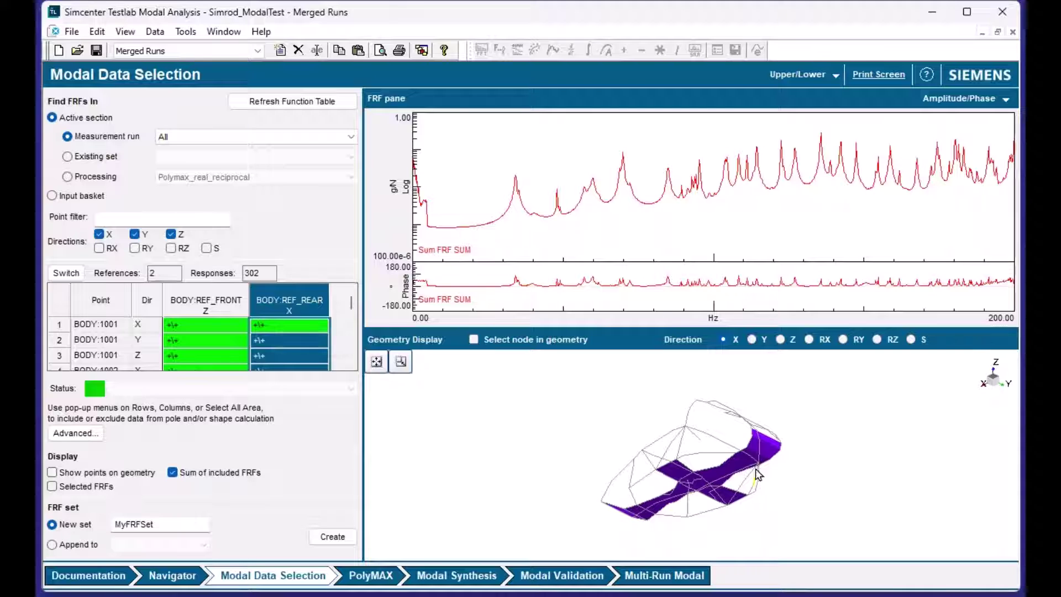
drag(774, 456, 787, 462)
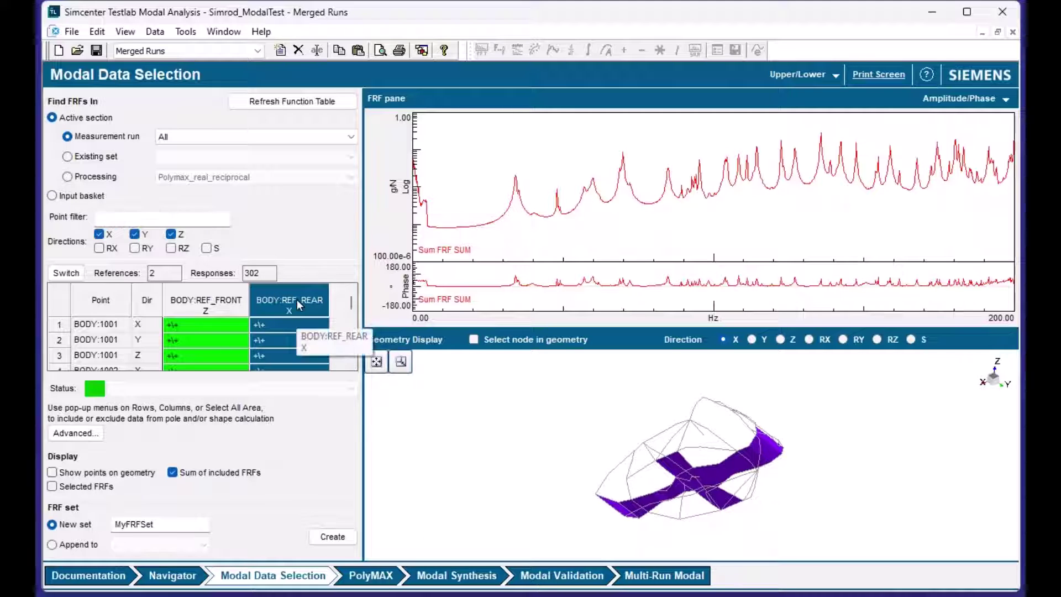
- Exclude BODY:REF_REAR from stabilization and go to the PolyMAX Band step (20.00–130.19 Hz)
right_click(297, 301)
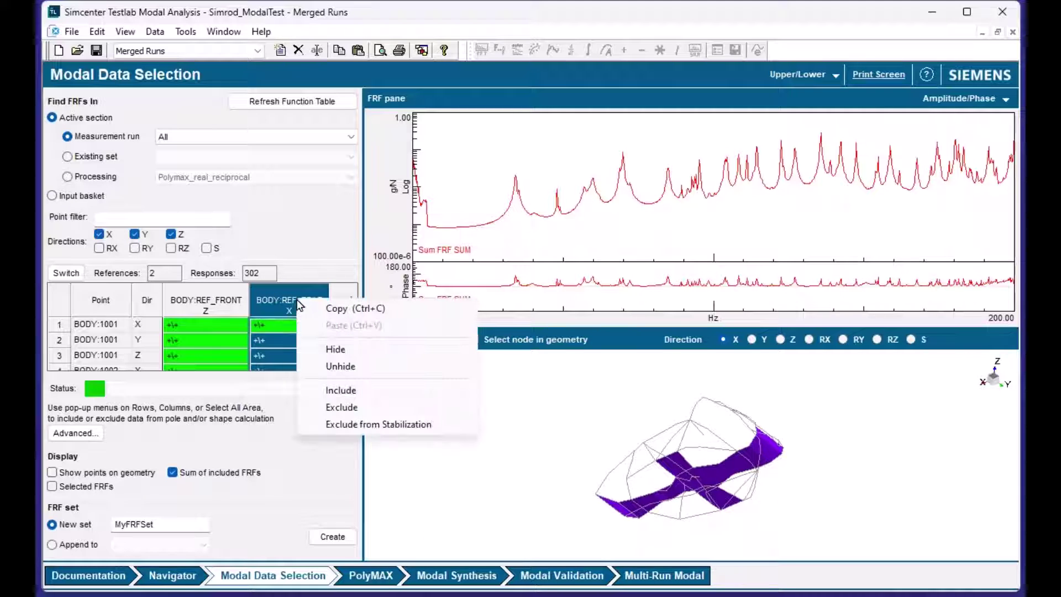
click(361, 423)
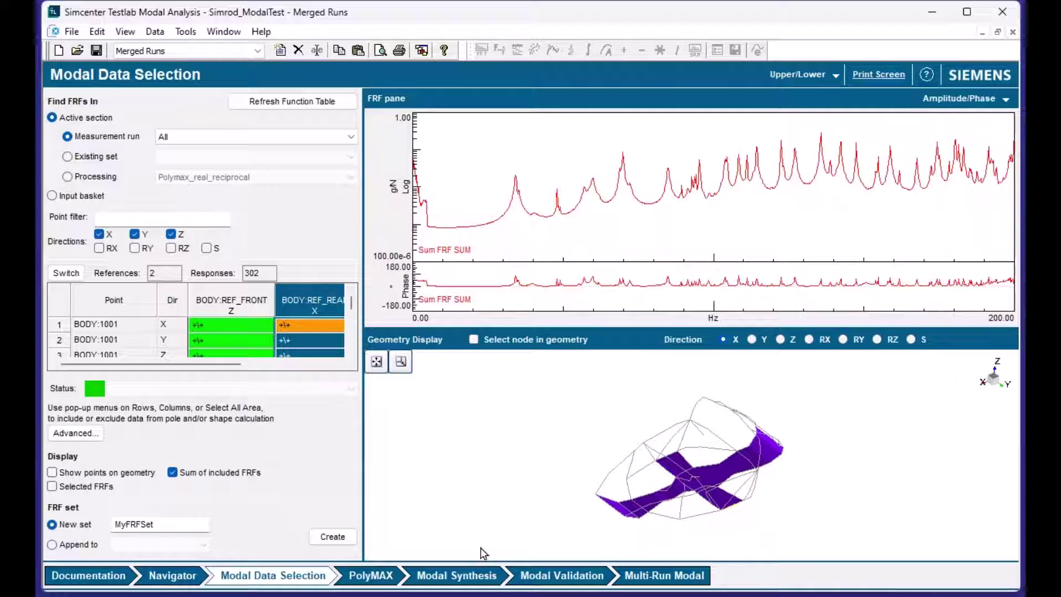
click(369, 576)
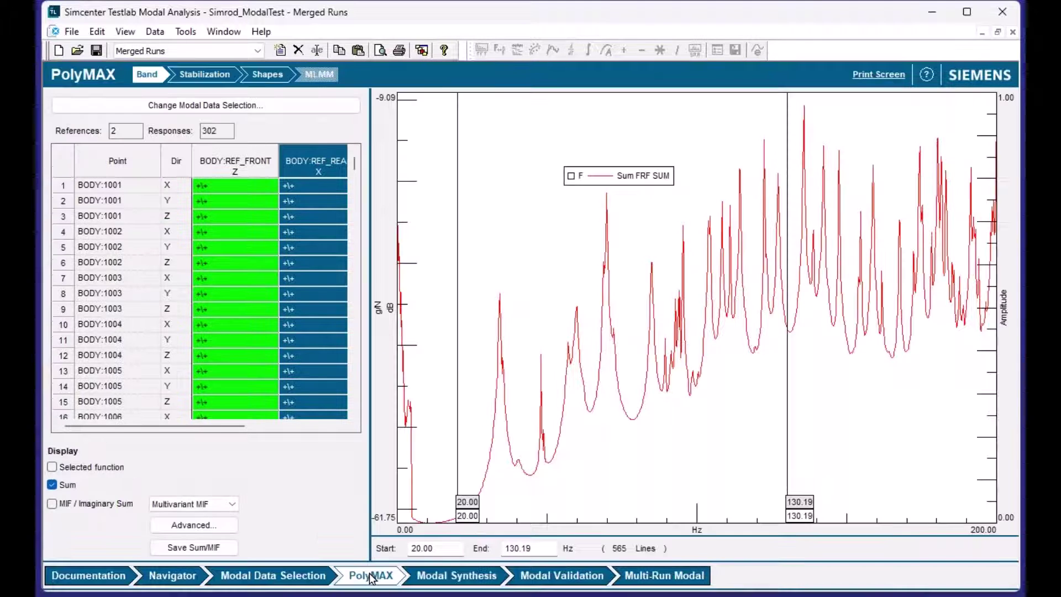
- Pick stable poles at 34.2, 47.99, 56.9, 68.8 and 72.01 Hz, then zoom to 64.5–75.7 Hz
click(197, 76)
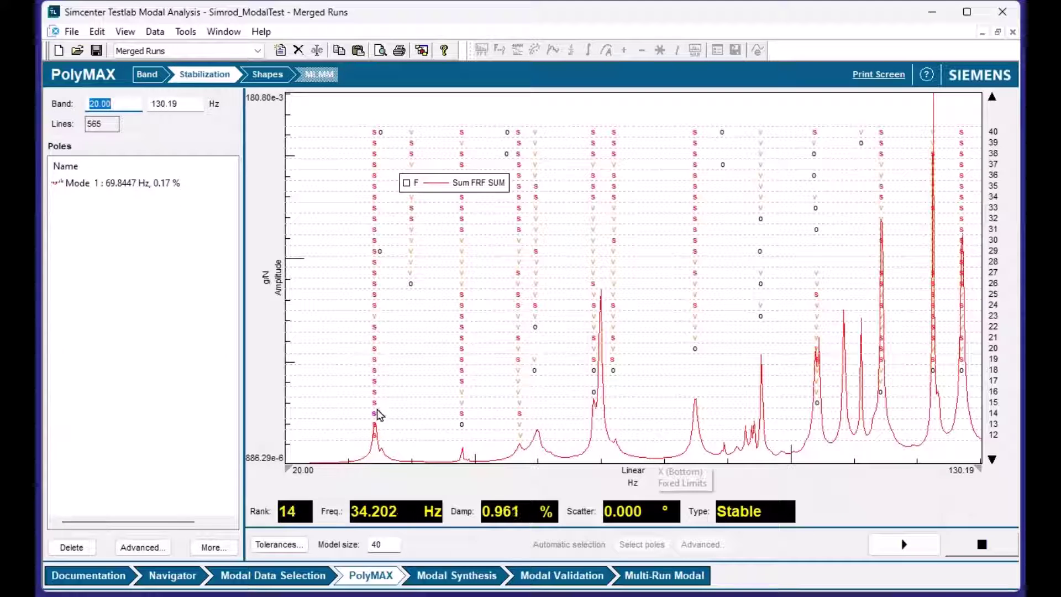
click(374, 349)
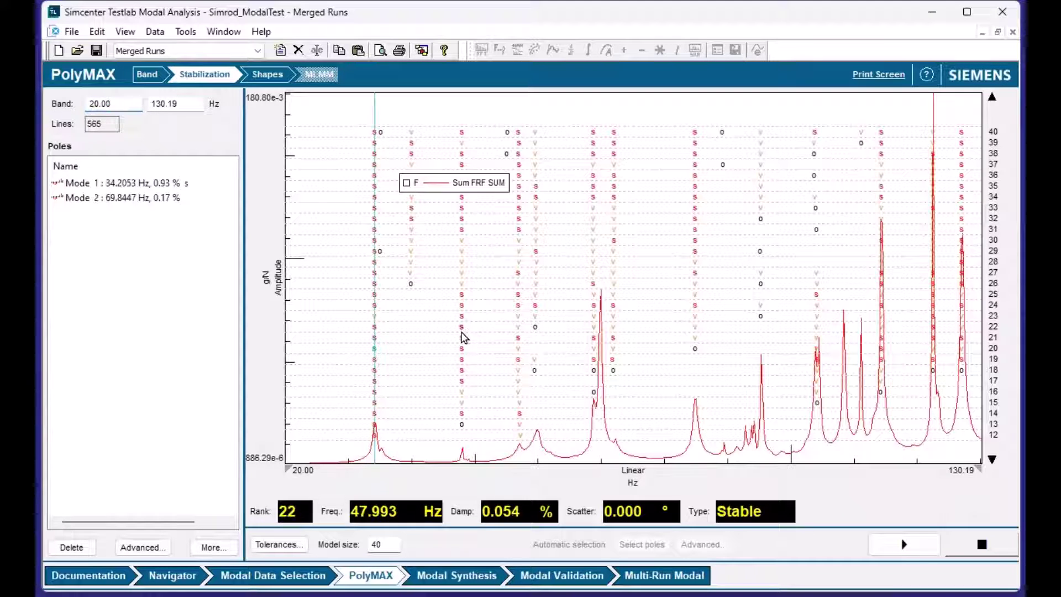
click(461, 328)
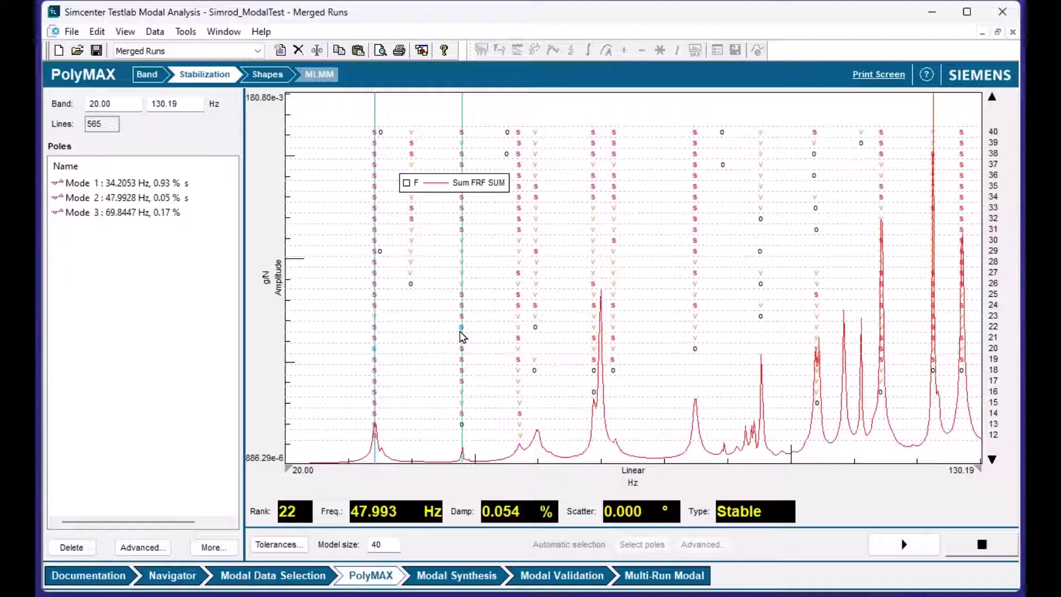
click(518, 295)
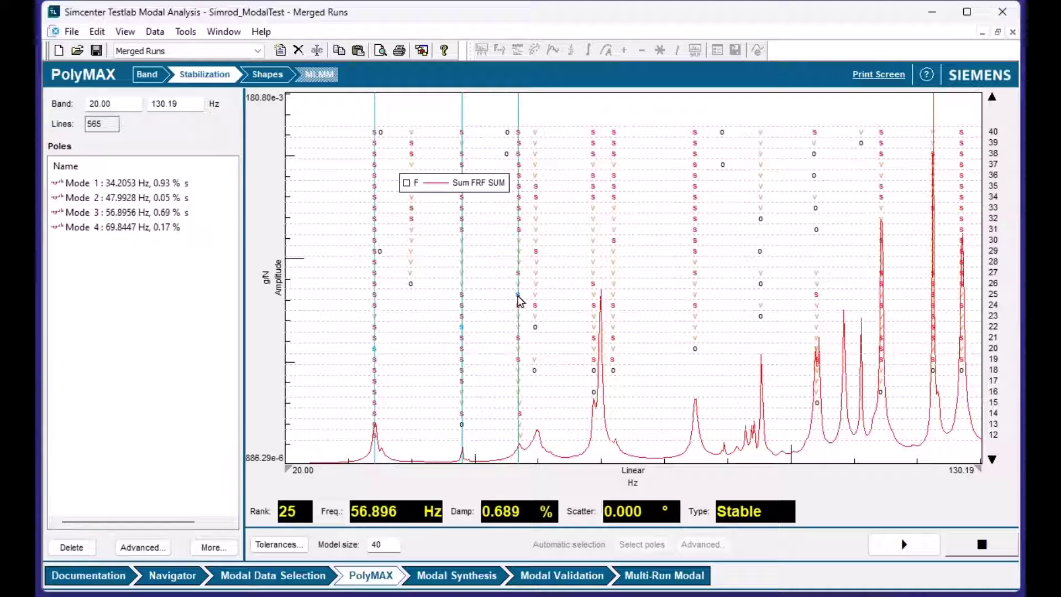
click(592, 176)
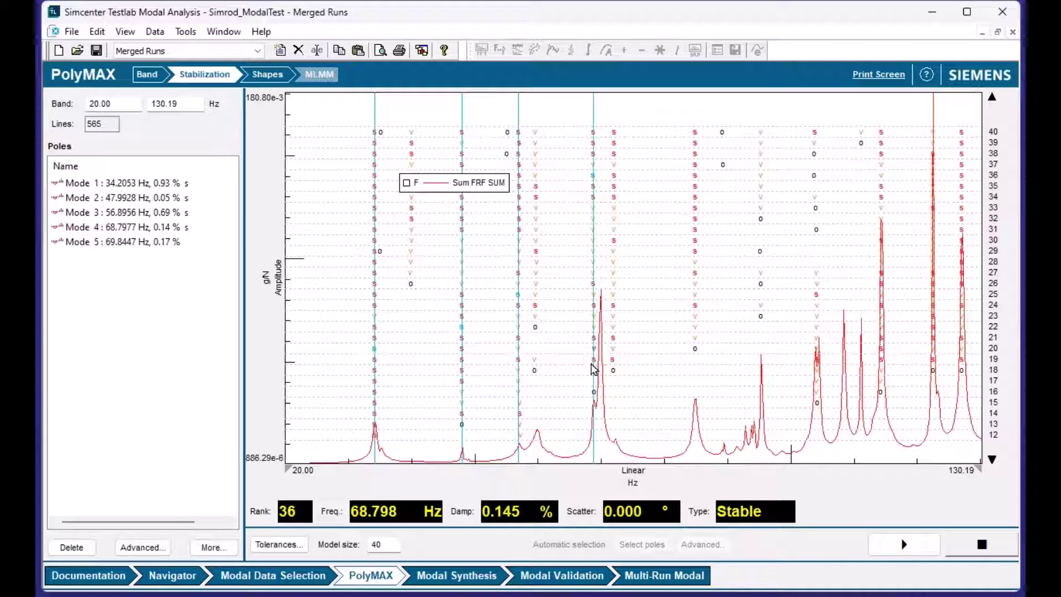
click(613, 197)
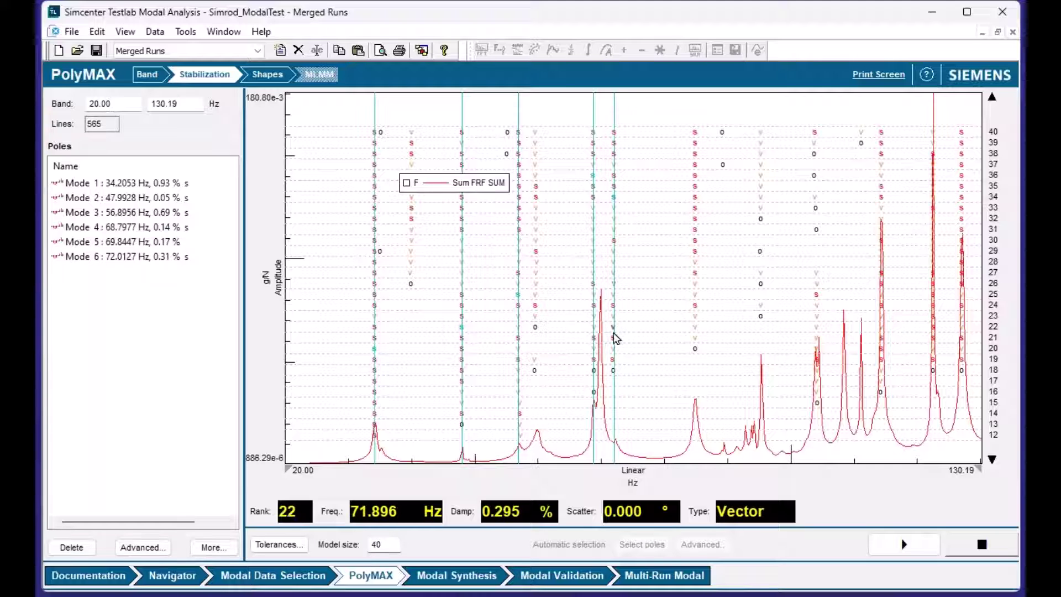
drag(567, 323, 638, 324)
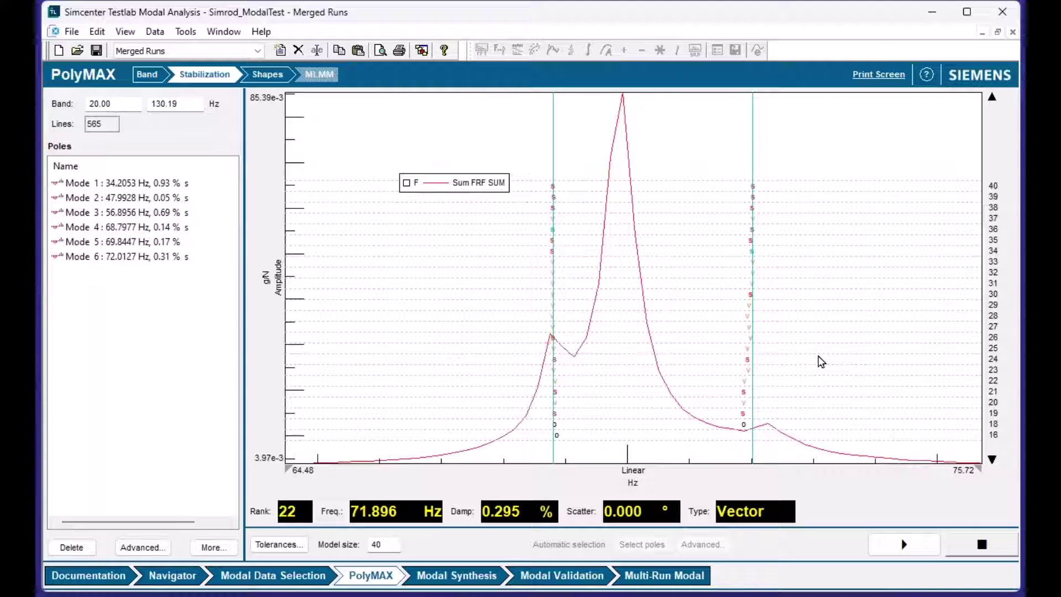
- Include the BODY:REF_REAR X reference column again in Modal Data Selection
click(289, 575)
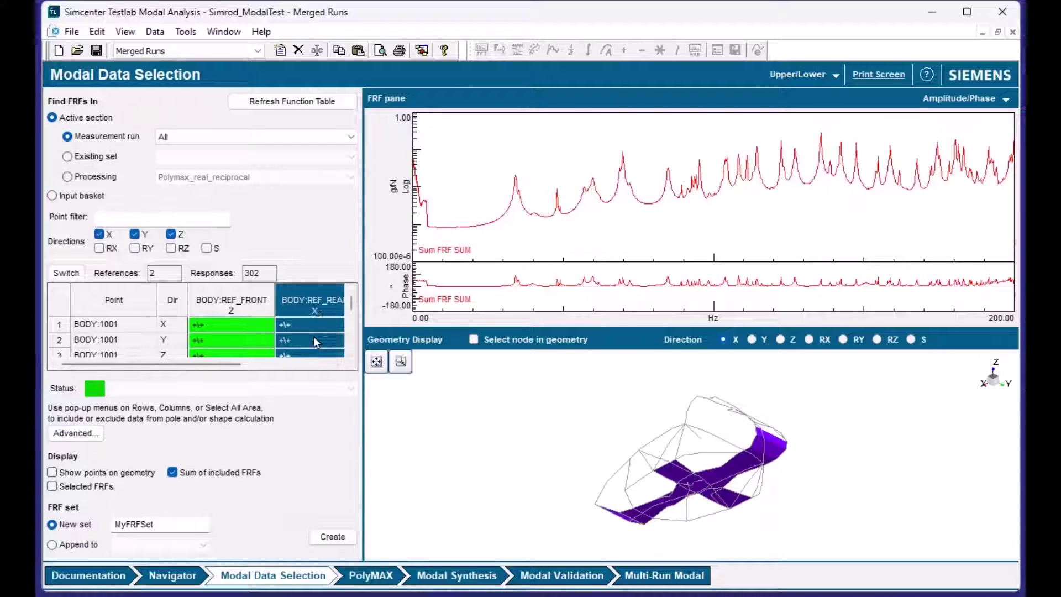
click(314, 341)
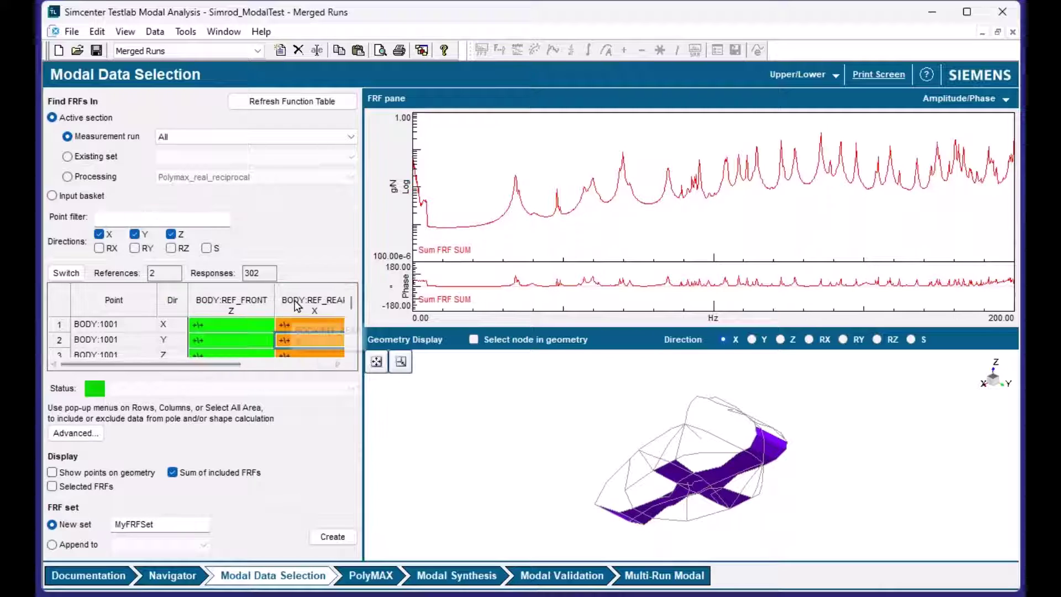
right_click(297, 306)
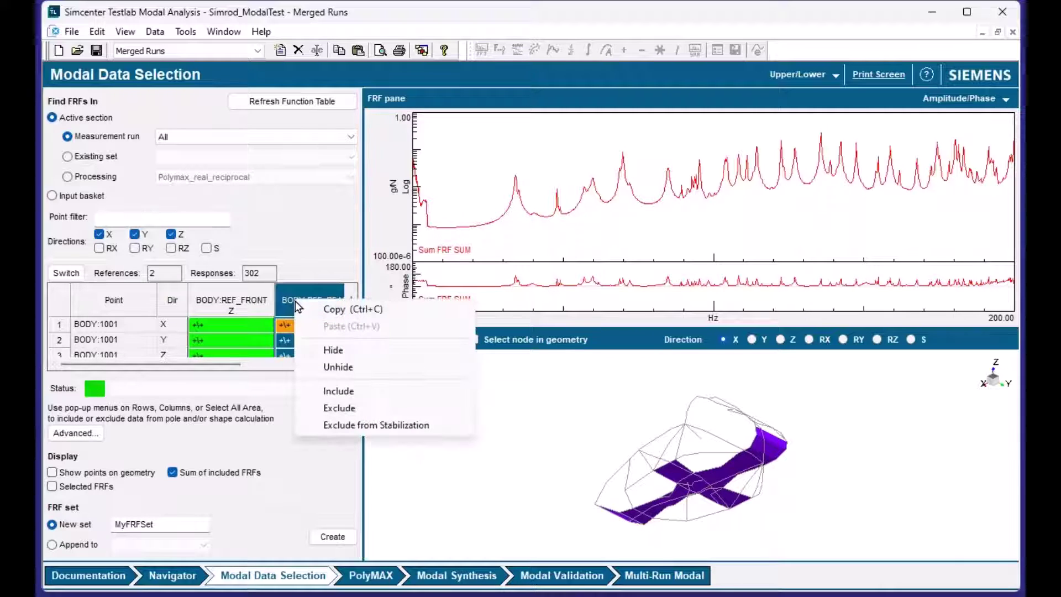
click(338, 391)
- Add the stable pole near 69.85 Hz on the recomputed stabilization diagram
click(380, 576)
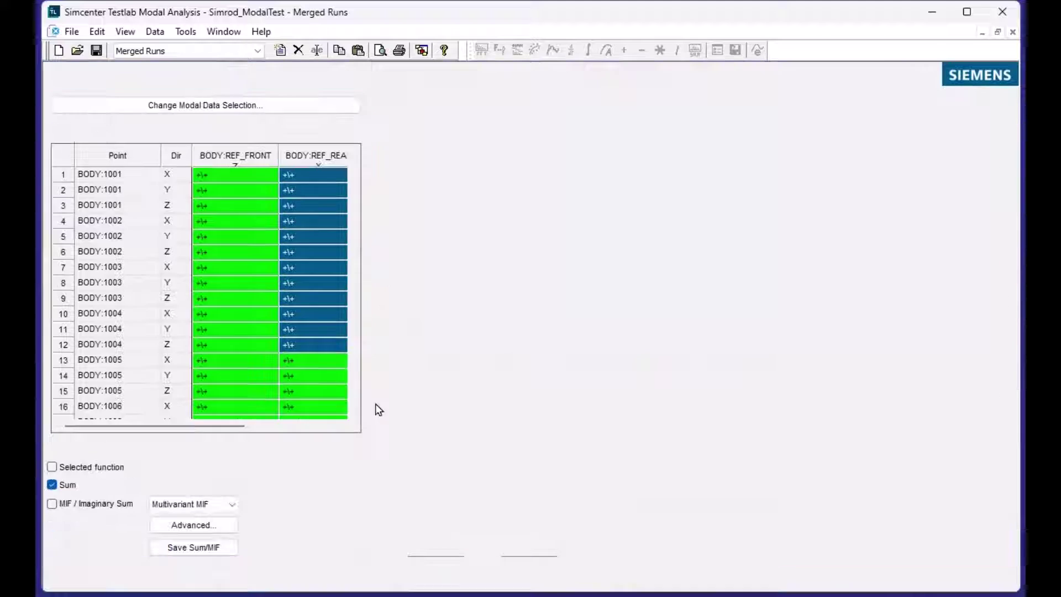
click(205, 78)
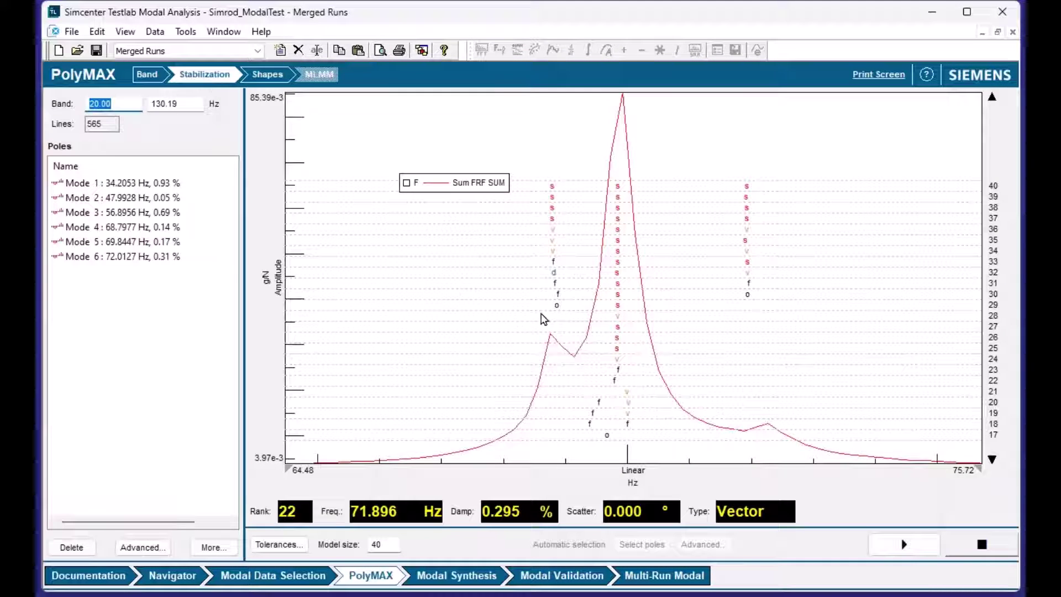
click(618, 243)
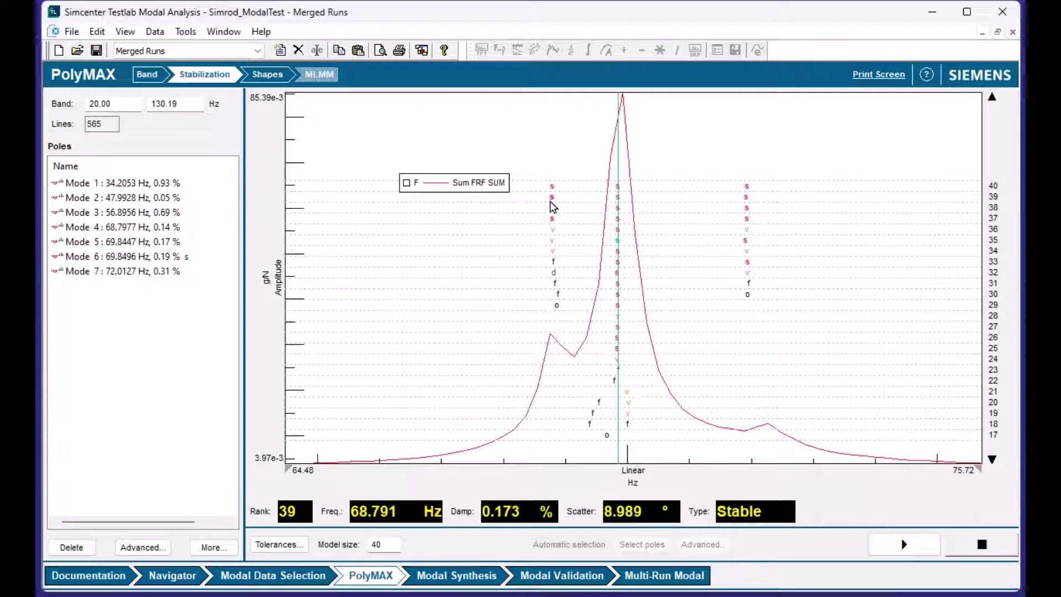
- Calculate mode shapes for the picked poles and inspect Mode 1 on the rotated model
click(265, 76)
click(82, 356)
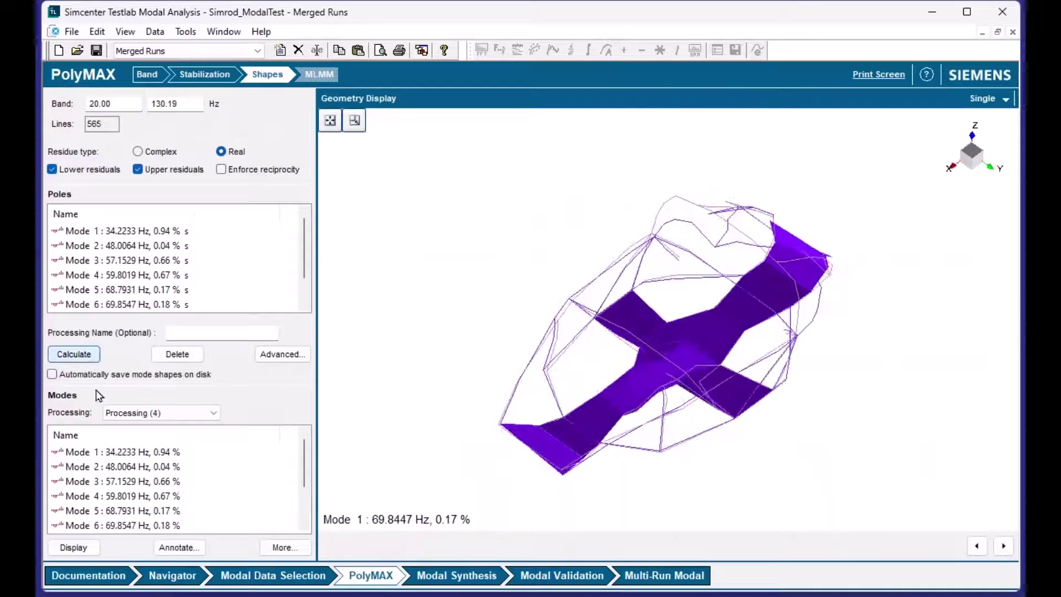
click(125, 453)
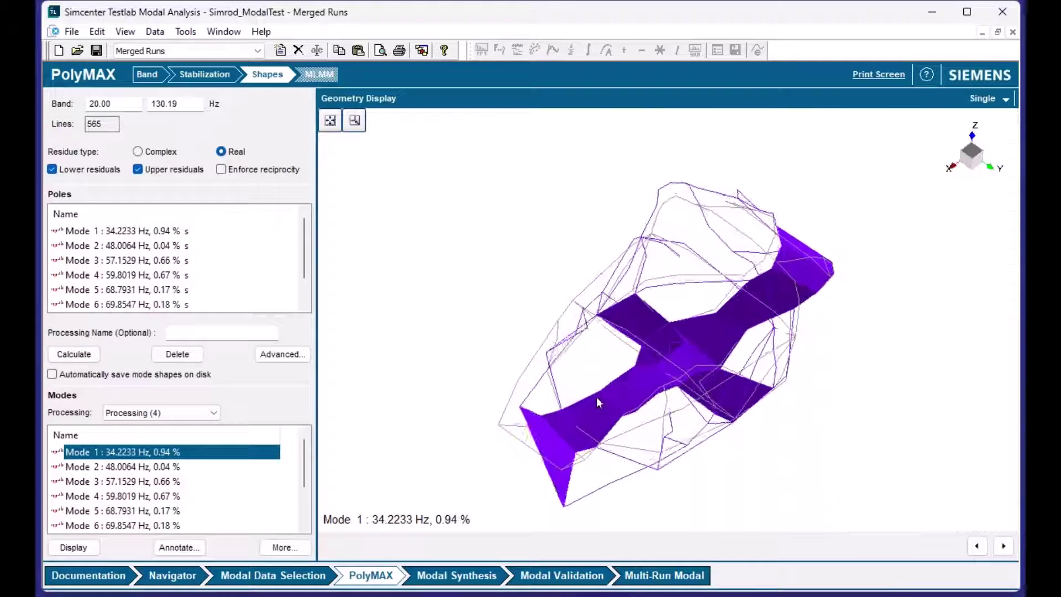
drag(595, 400, 547, 412)
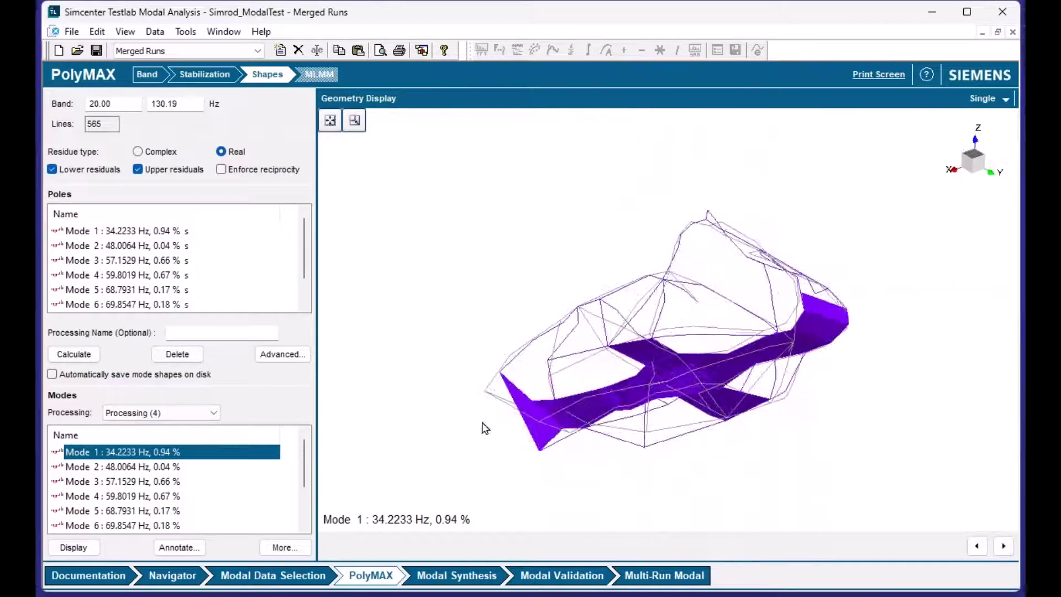
- Inspect Mode 5 (68.7931 Hz) and Mode 6 (69.8547 Hz) from several orientations
click(121, 510)
click(688, 376)
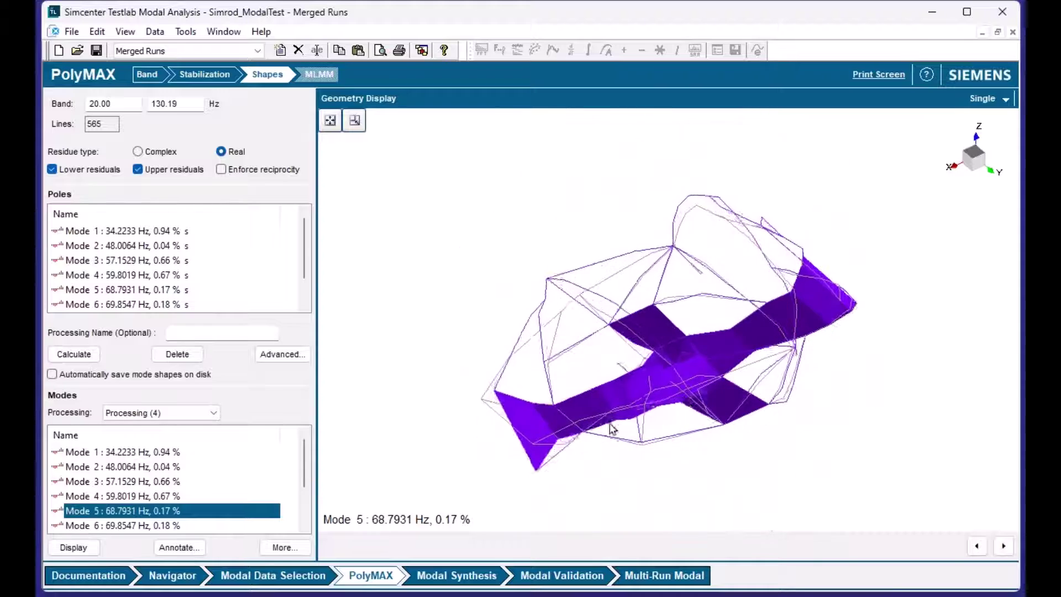
click(133, 526)
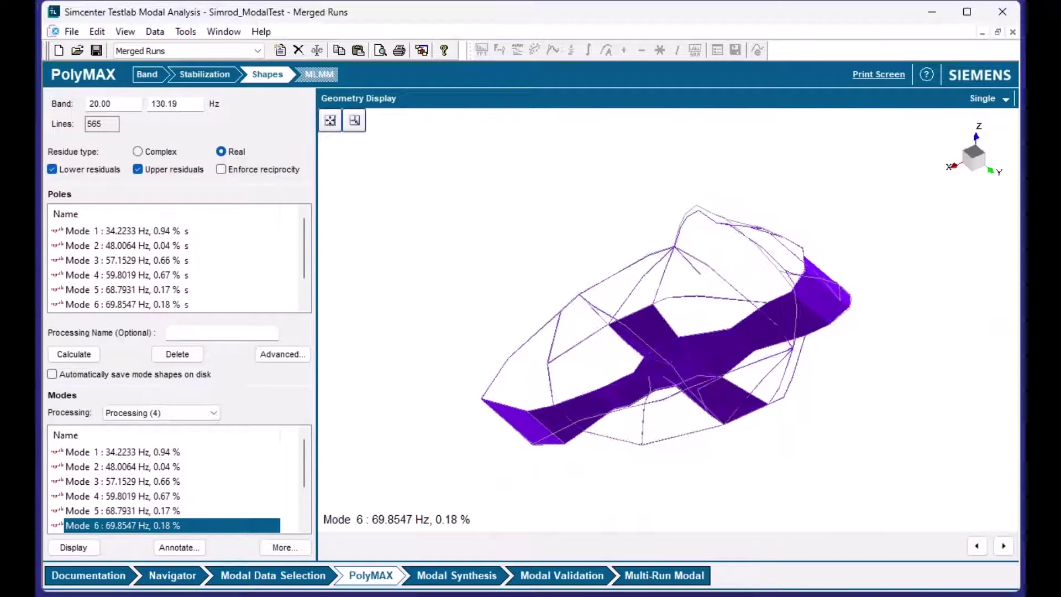
drag(792, 303, 731, 390)
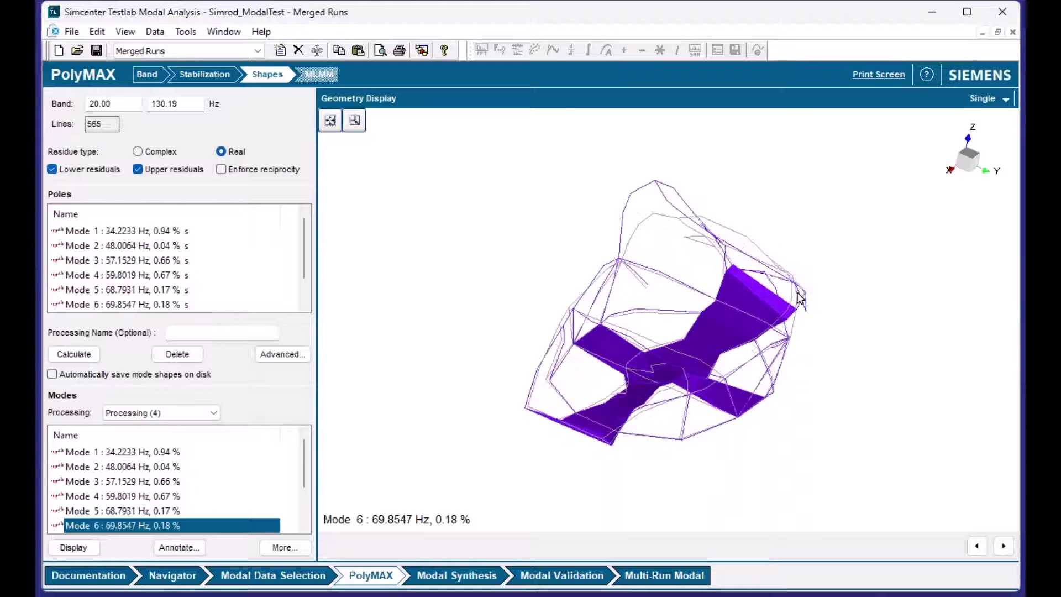
drag(740, 332, 712, 350)
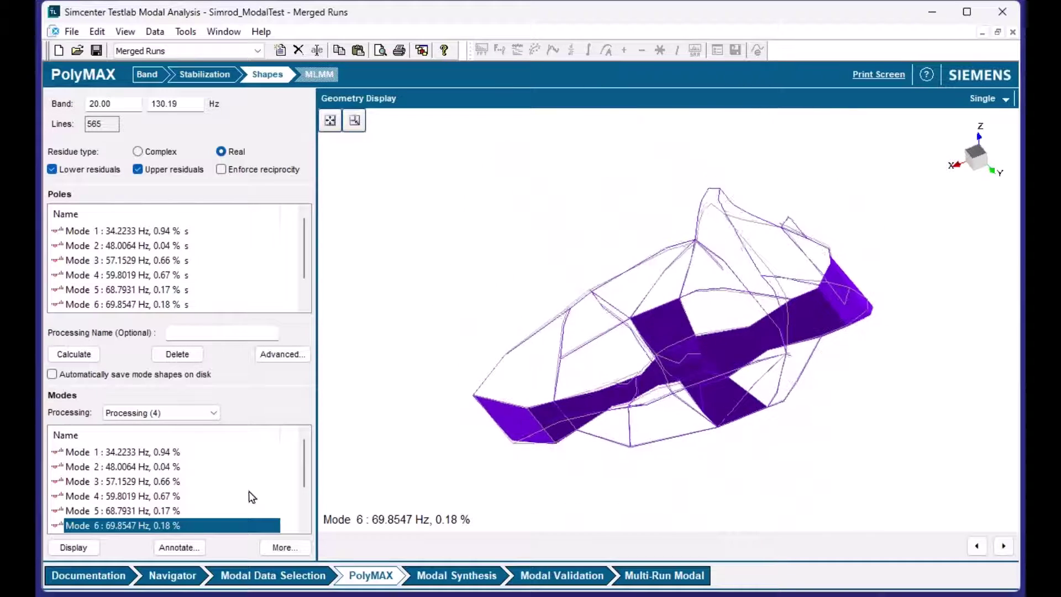
scroll(235, 496, down, 1)
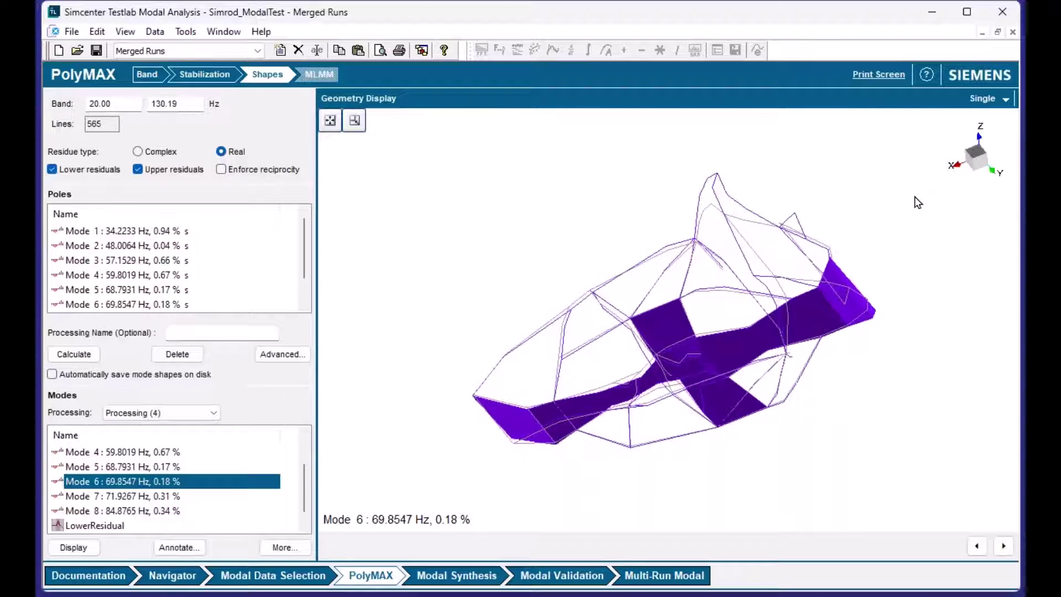
- Compare Mode 7 (71.9267 Hz) with Mode 6, then return to Stabilization
click(116, 499)
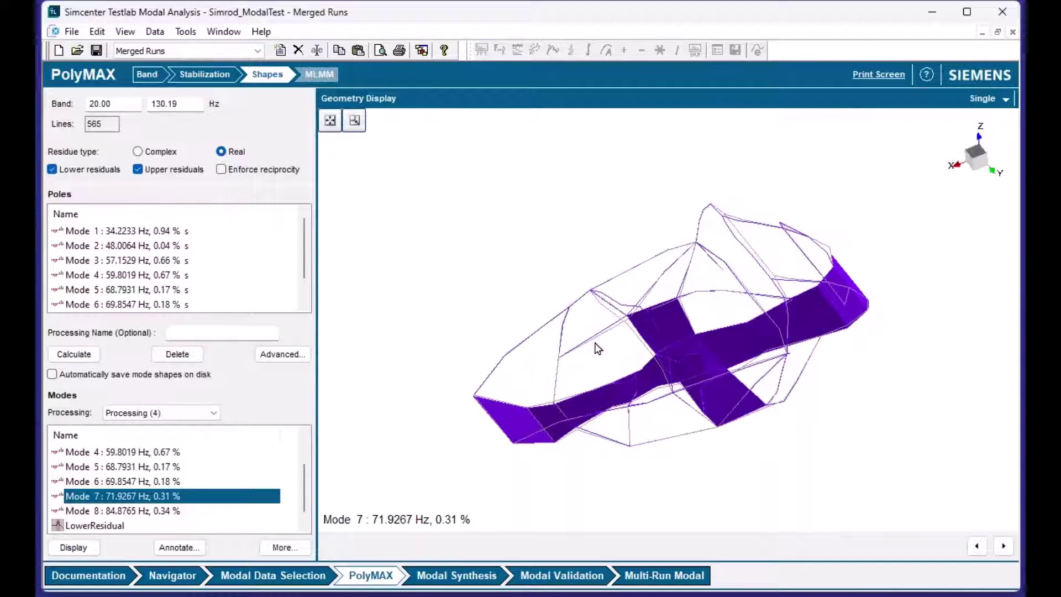
click(129, 482)
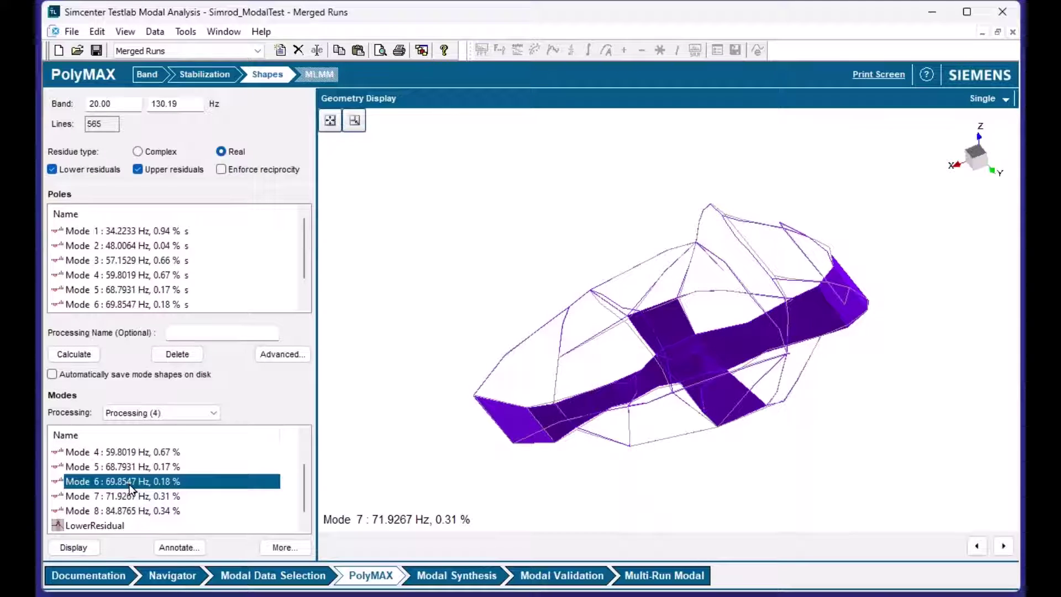
click(204, 74)
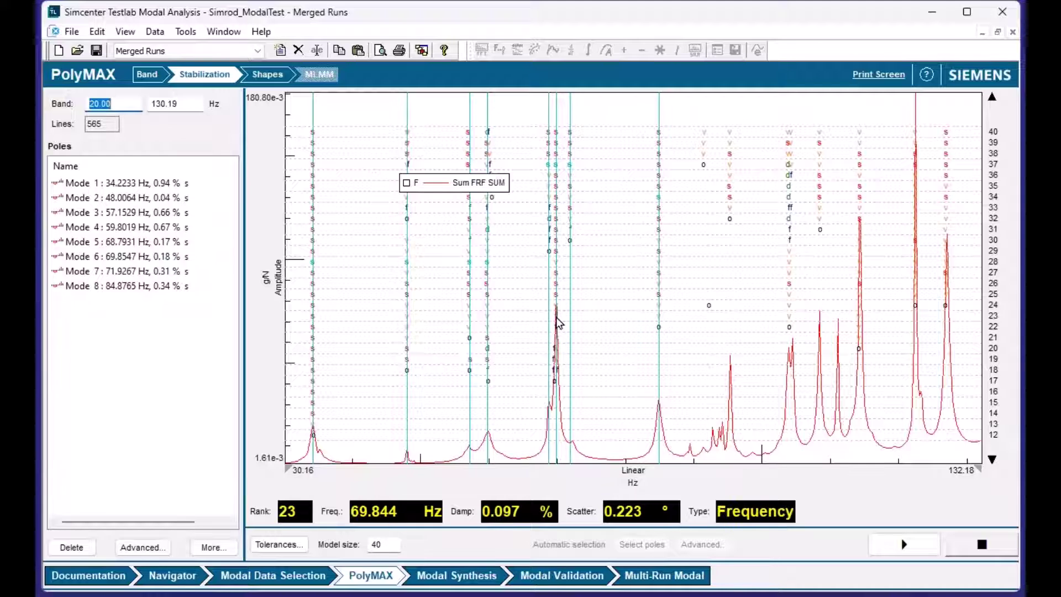
- Exclude the whole BODY:REF_REAR X column from stabilization and return to PolyMAX
click(285, 580)
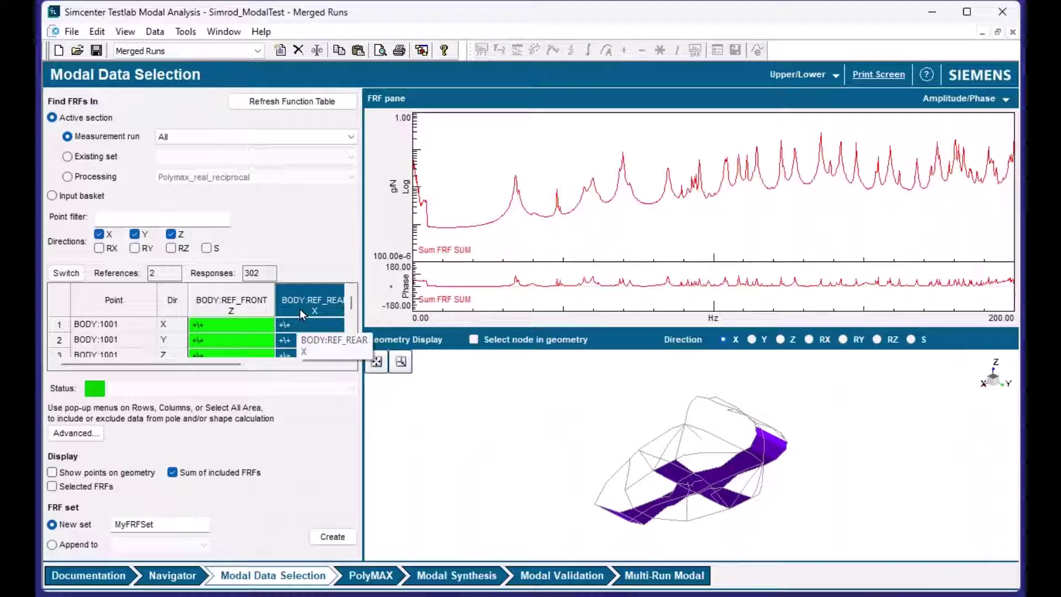
click(299, 308)
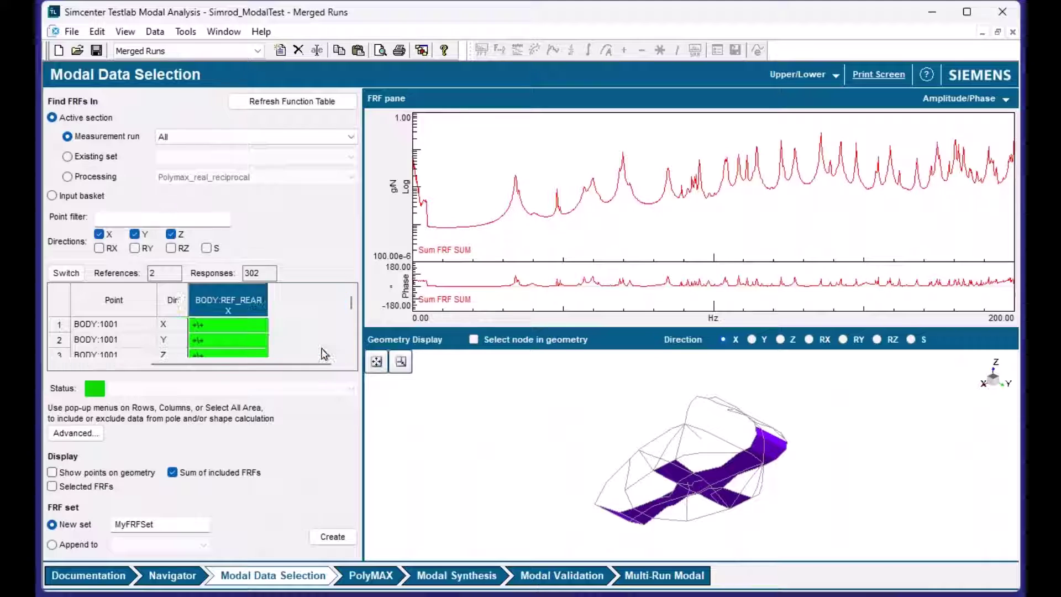
drag(248, 364, 161, 364)
click(291, 298)
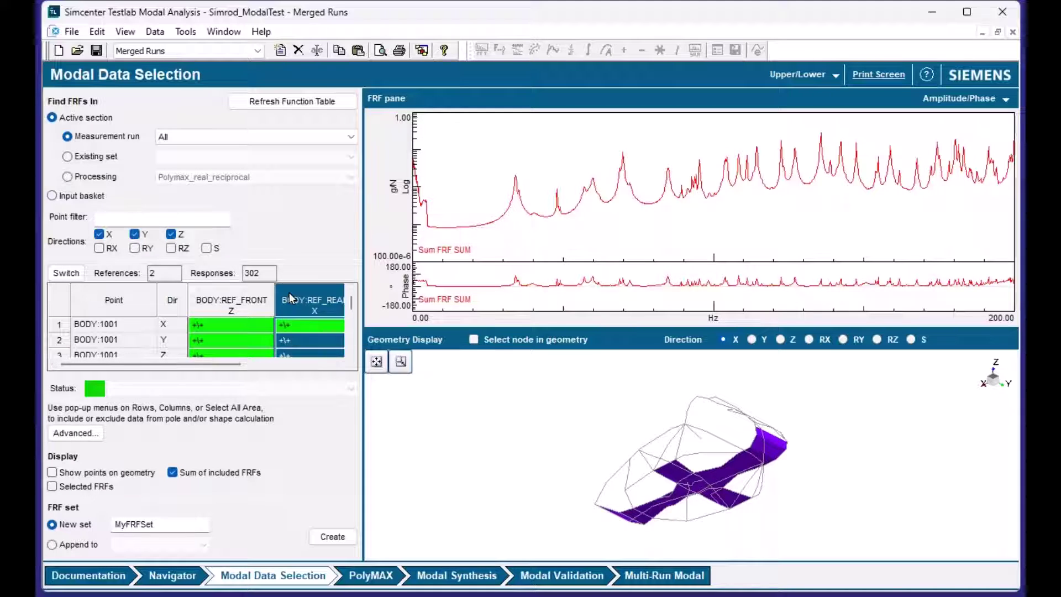
right_click(291, 299)
click(350, 417)
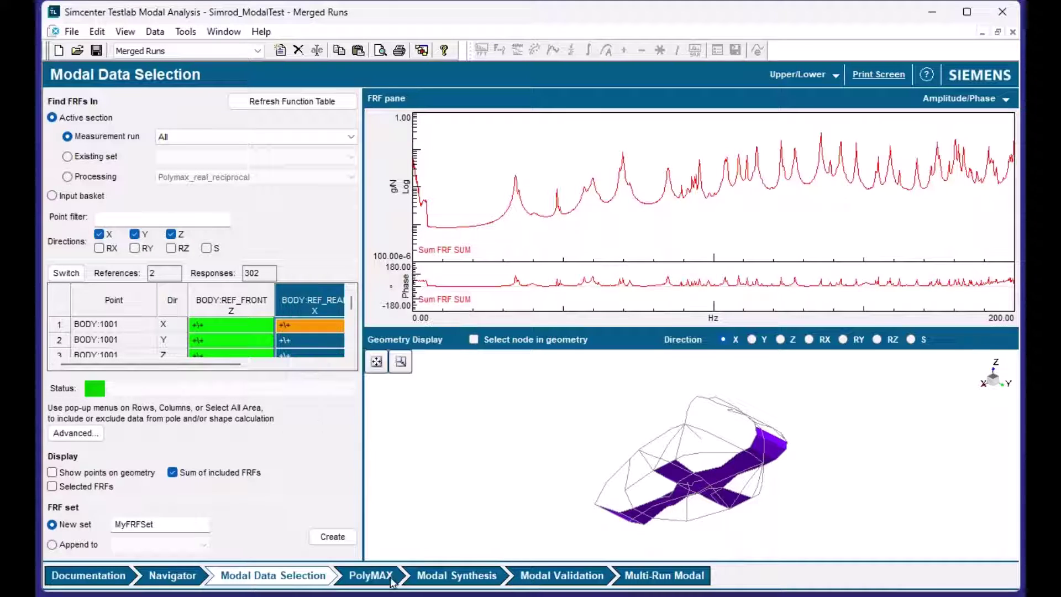
click(390, 578)
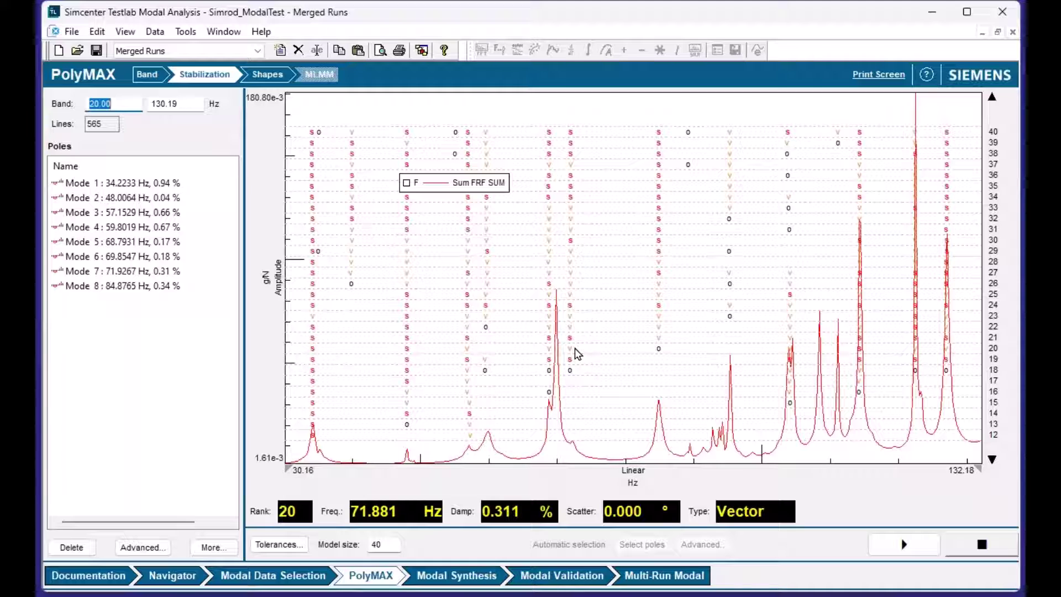
- Switch to MultiRunGearbox Section1, review its geometry and documentation, and open Modal Data Selection
click(225, 33)
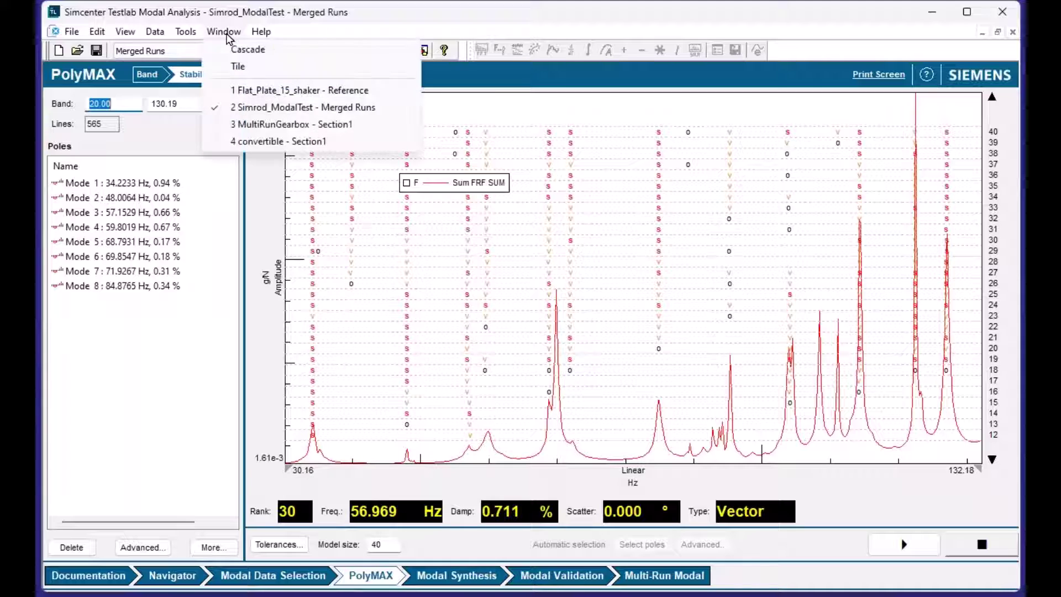
click(276, 126)
click(191, 577)
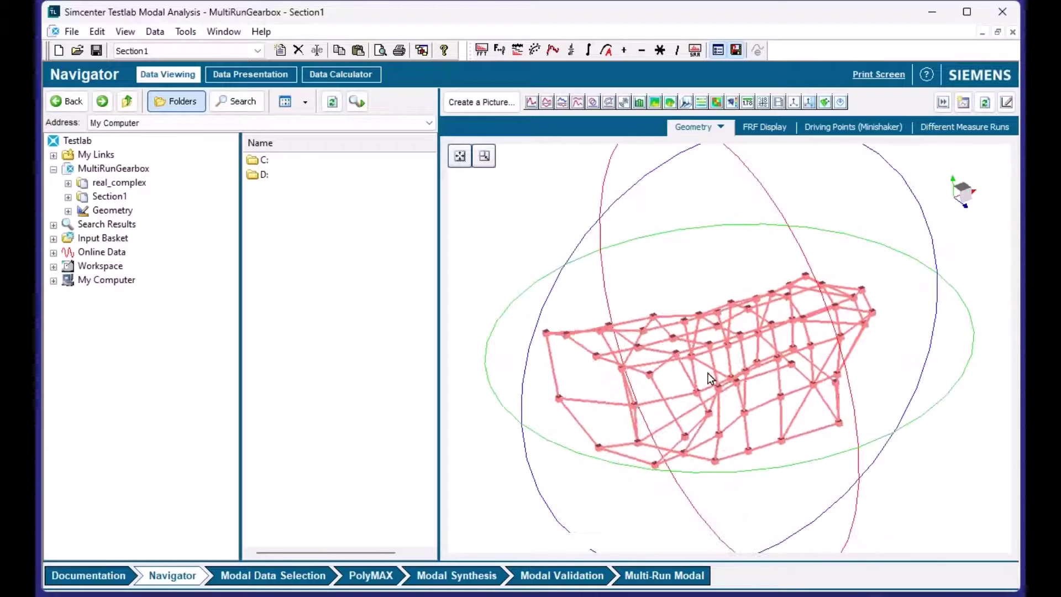
click(113, 578)
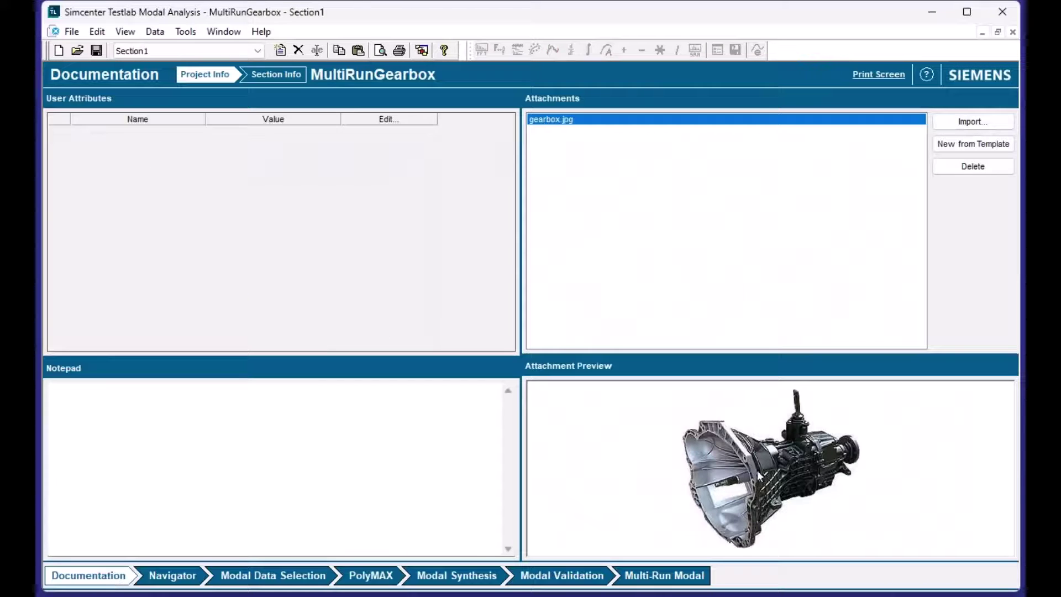
click(179, 577)
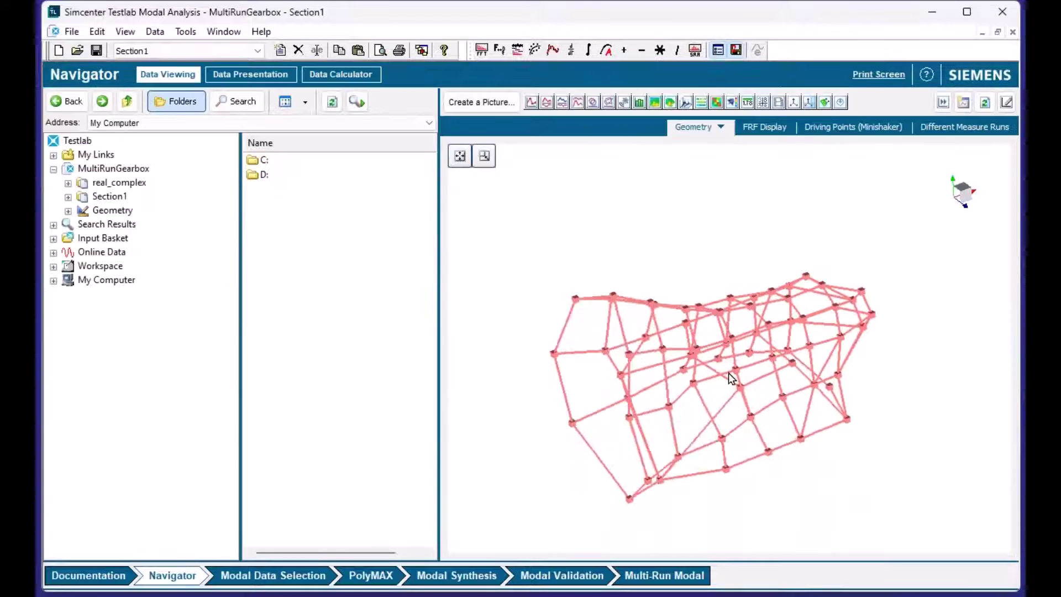
click(299, 575)
- Check the gearbox PolyMAX stabilization diagram, then return to Band and list the FRF measurement runs
click(383, 577)
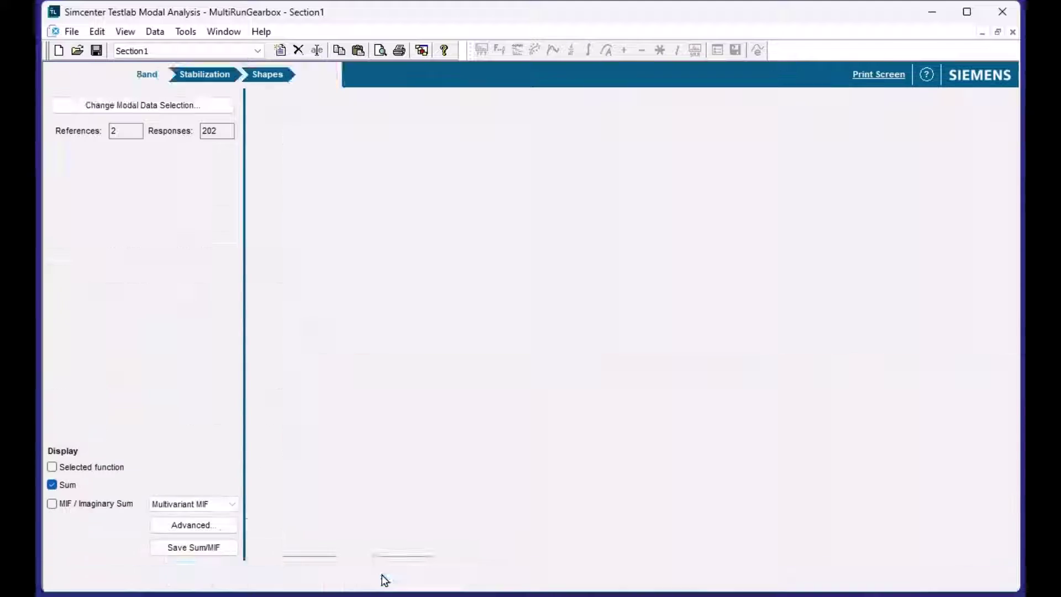
click(210, 75)
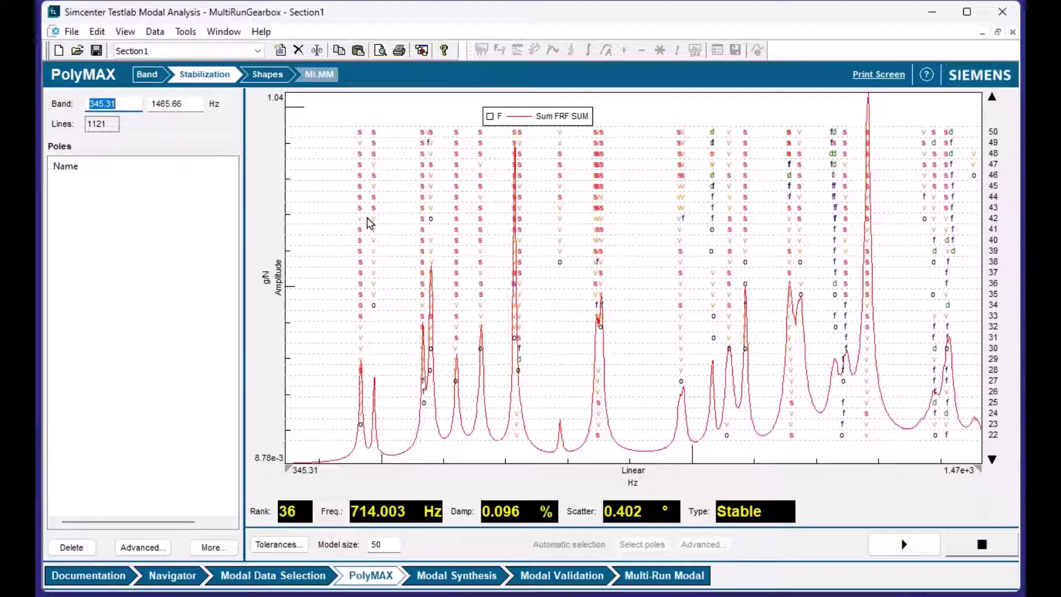
click(147, 74)
click(194, 106)
click(545, 281)
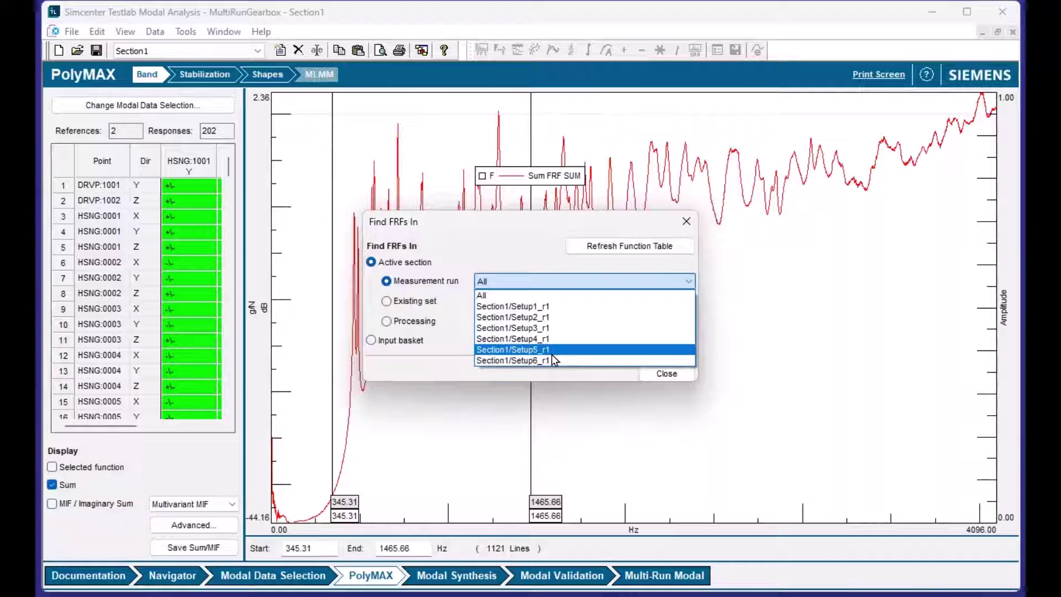
click(569, 306)
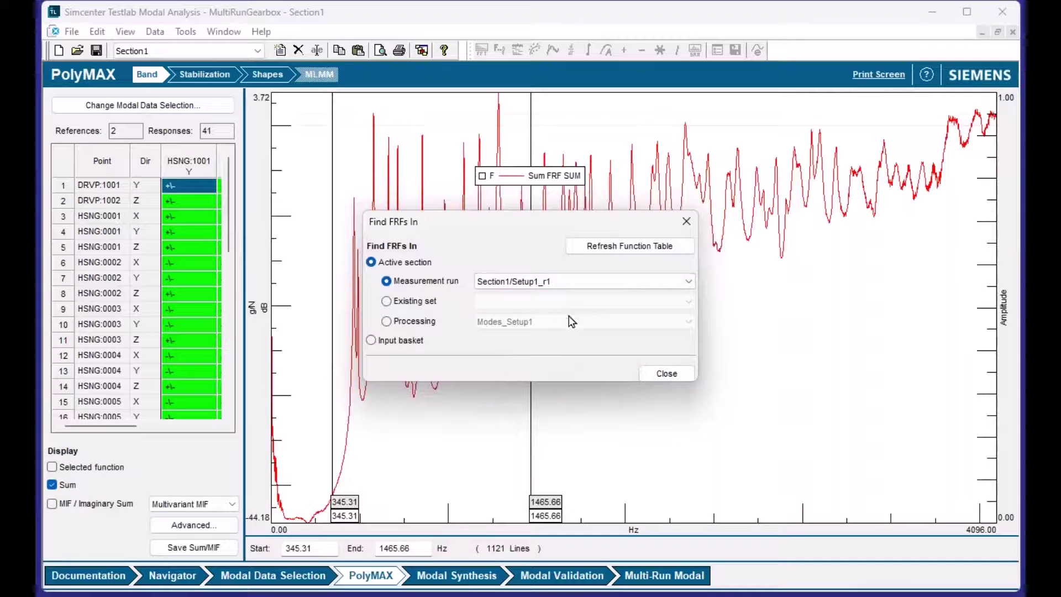
click(668, 375)
click(209, 79)
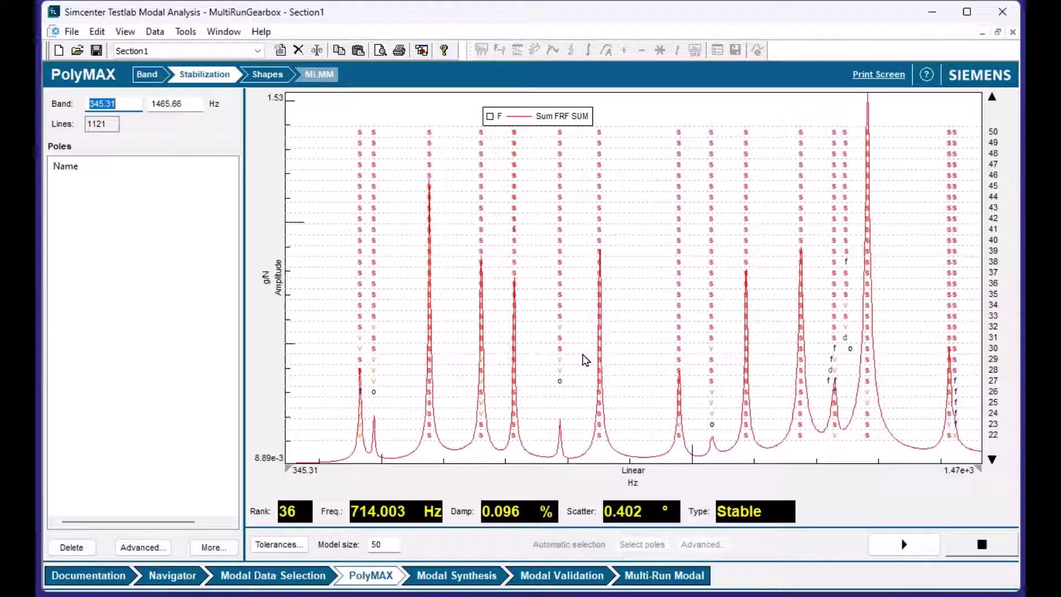
click(147, 75)
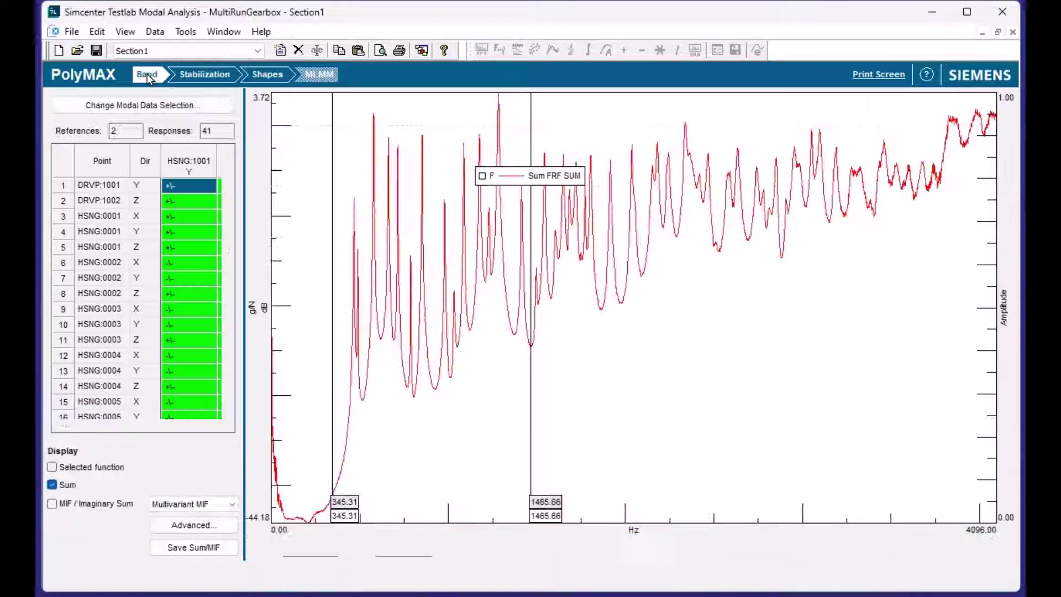
click(188, 105)
click(515, 283)
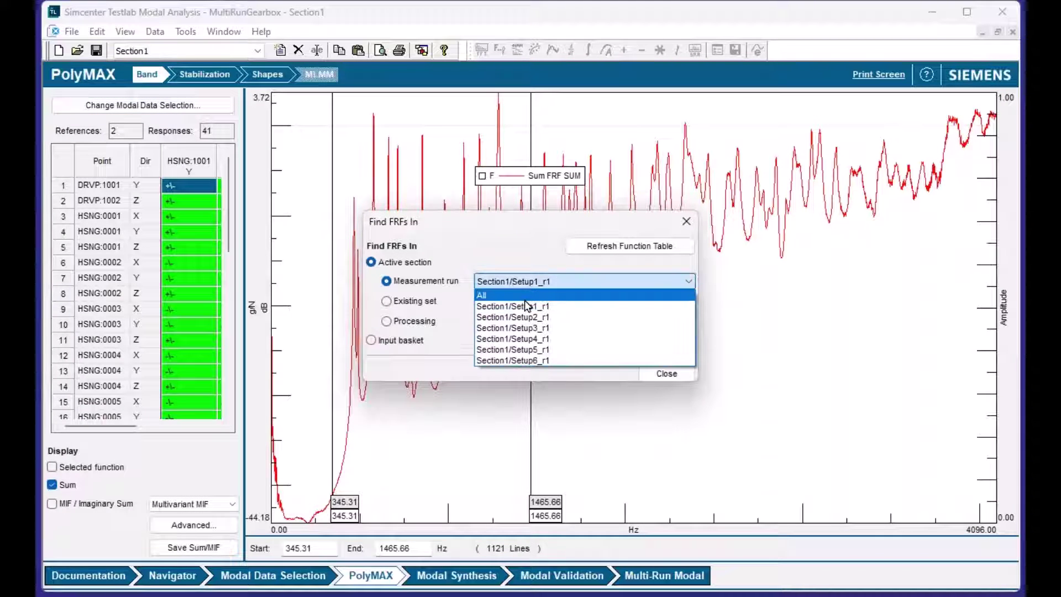
click(525, 298)
click(668, 374)
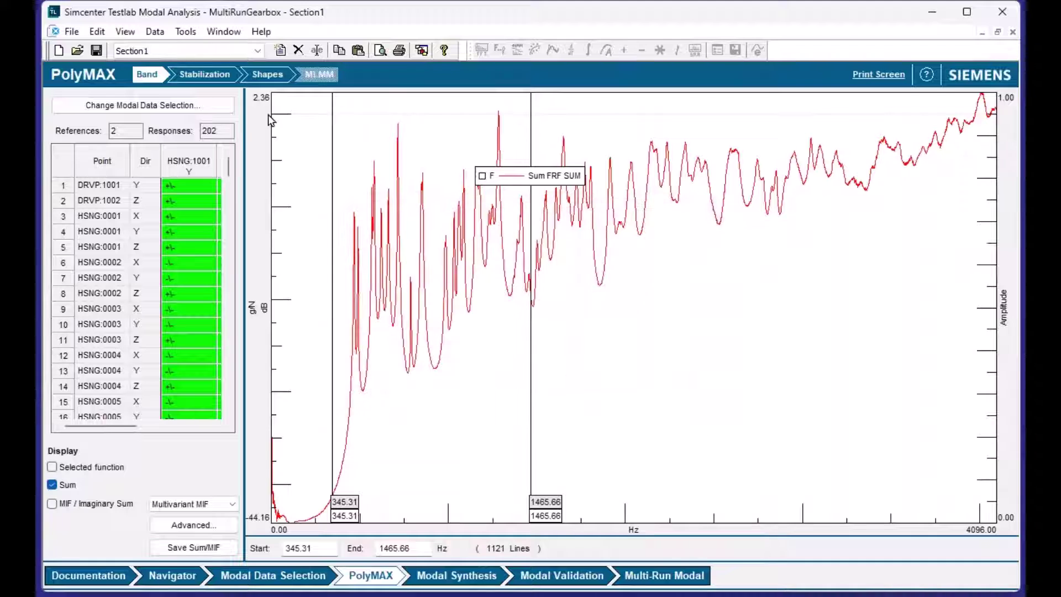
click(206, 79)
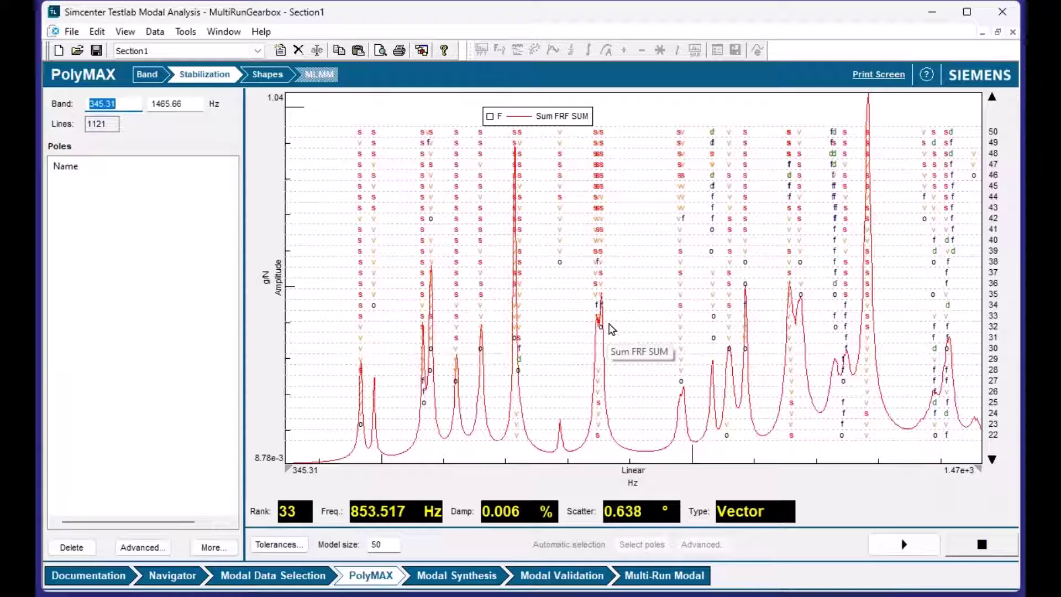
click(149, 80)
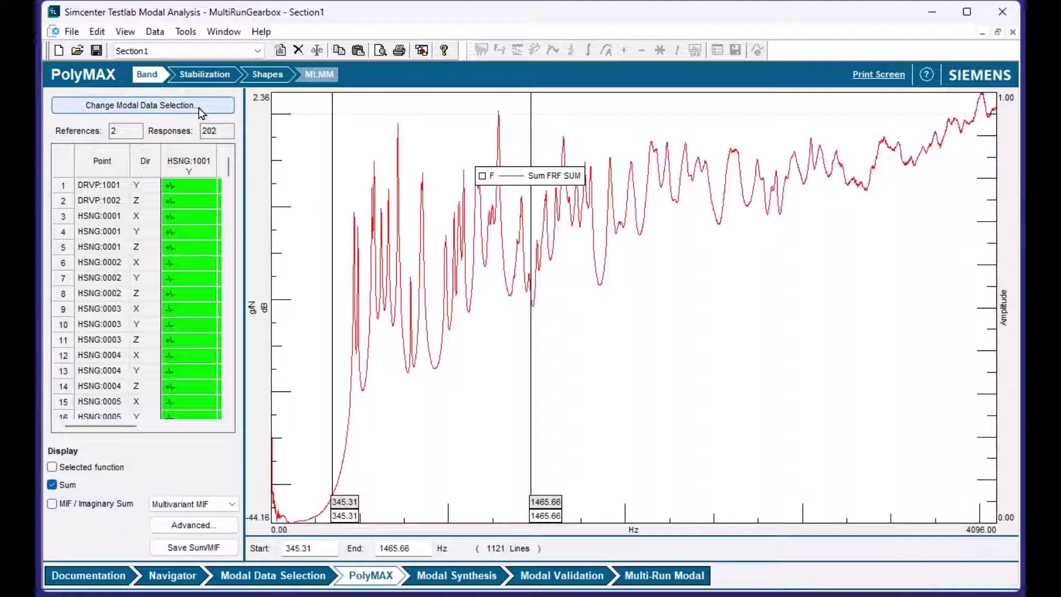
click(198, 108)
click(497, 280)
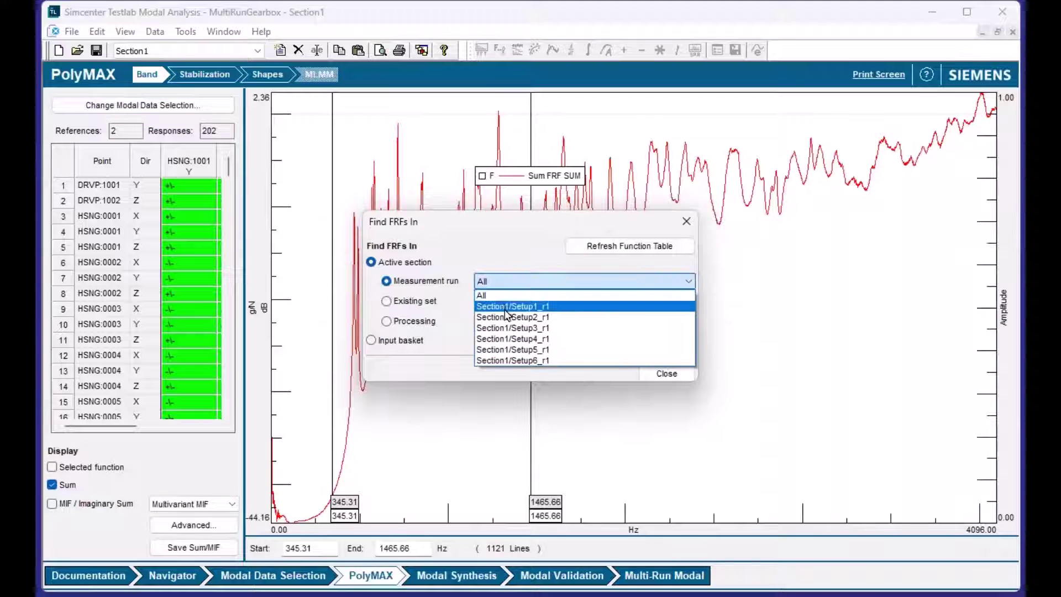
click(505, 307)
click(667, 373)
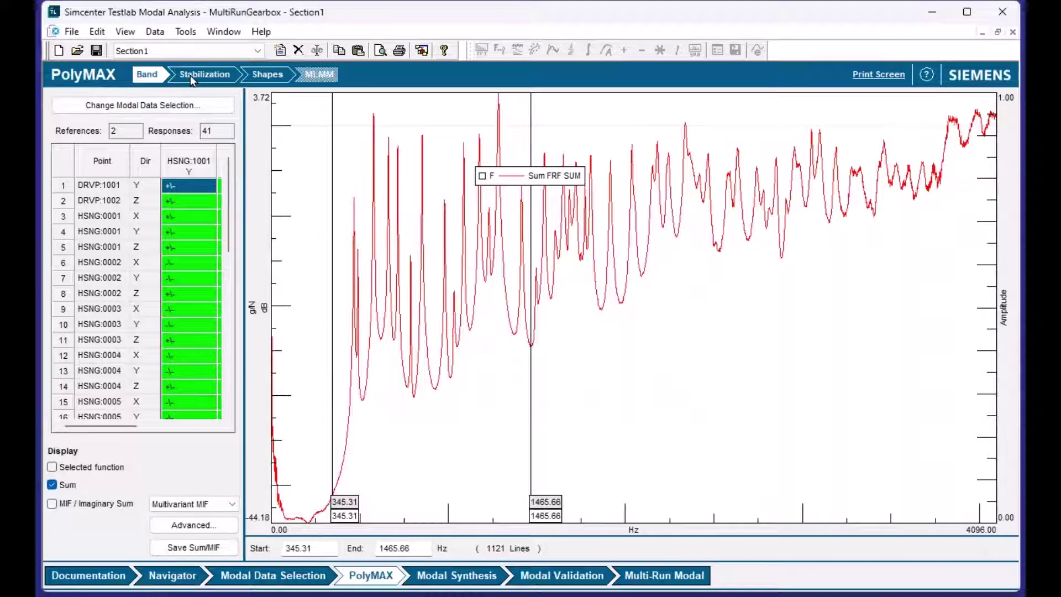
click(190, 77)
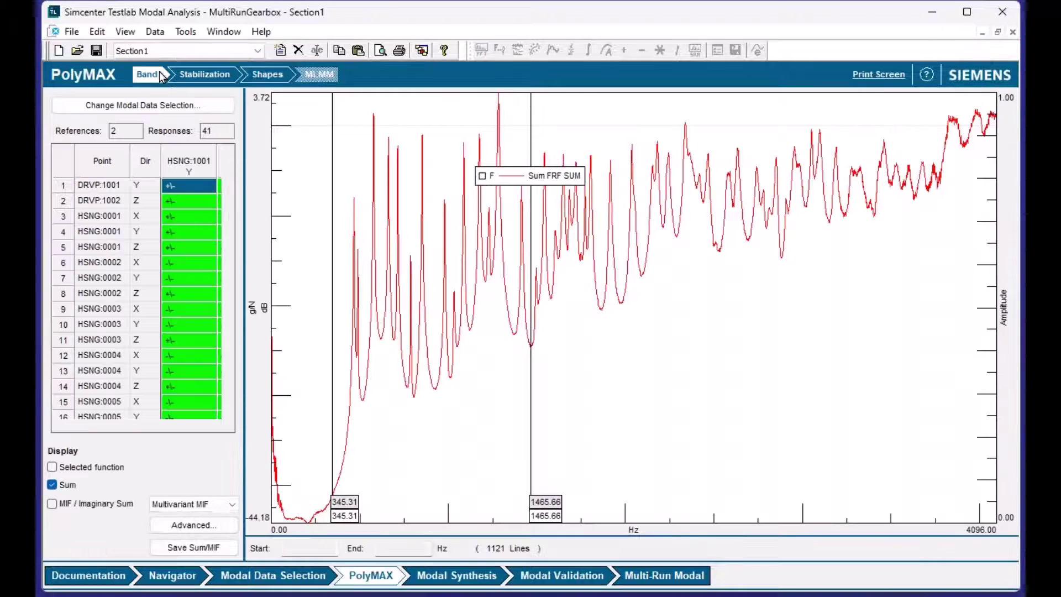
click(198, 81)
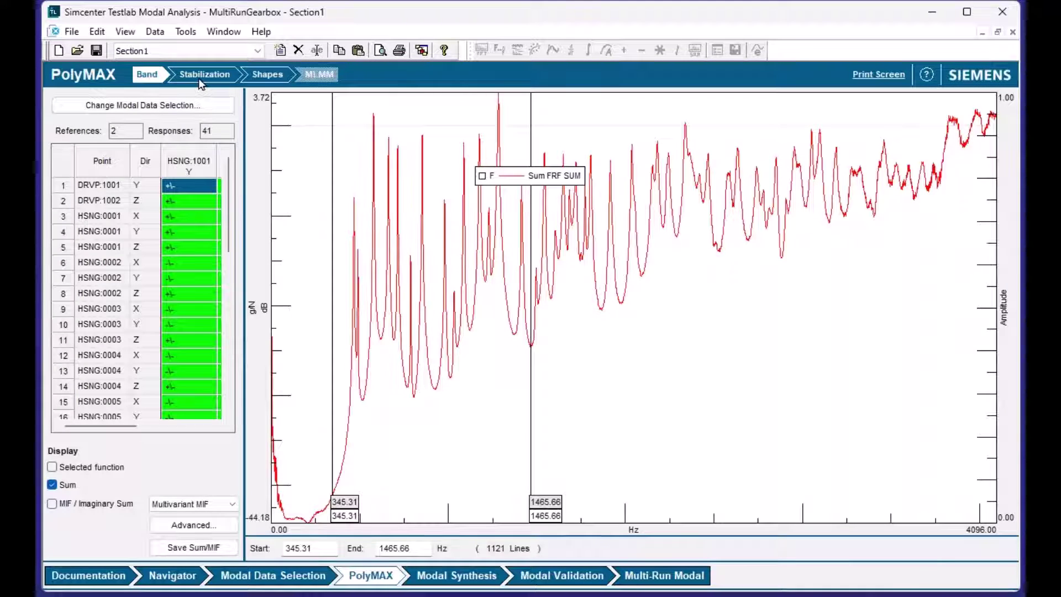
click(200, 108)
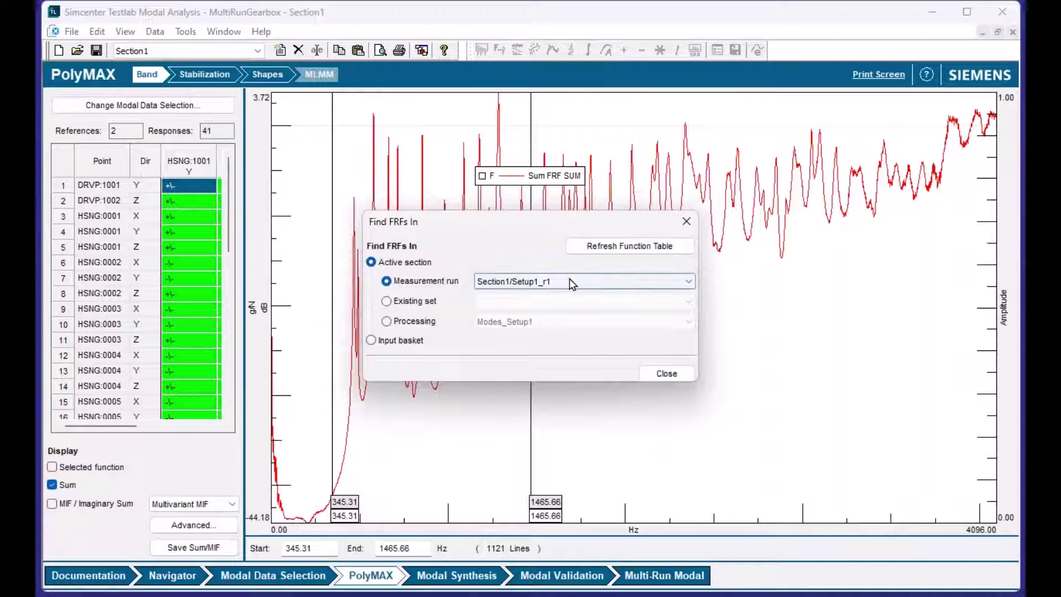
click(569, 279)
click(561, 297)
click(666, 376)
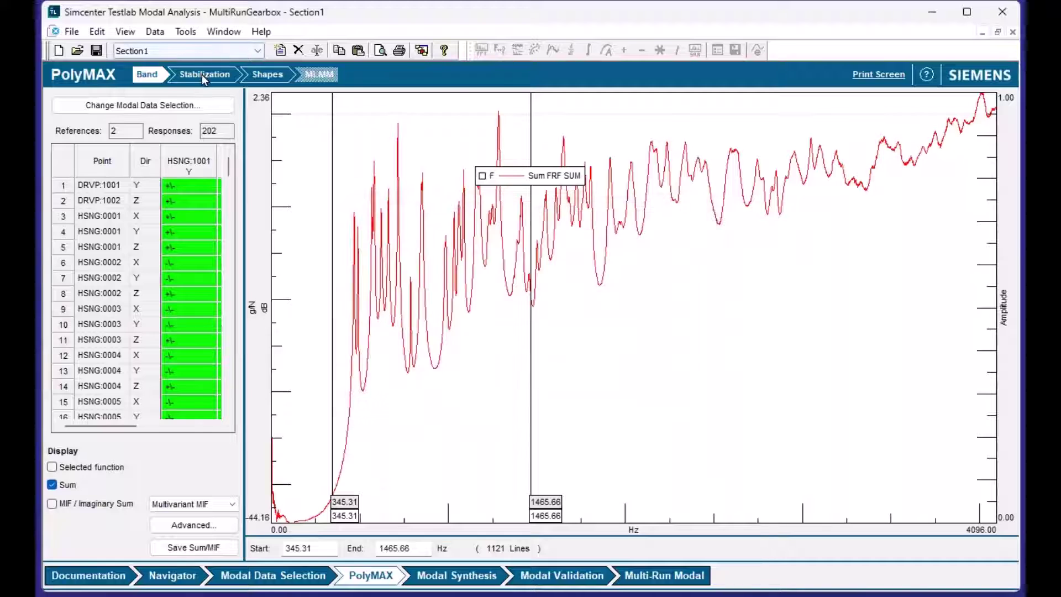
click(201, 74)
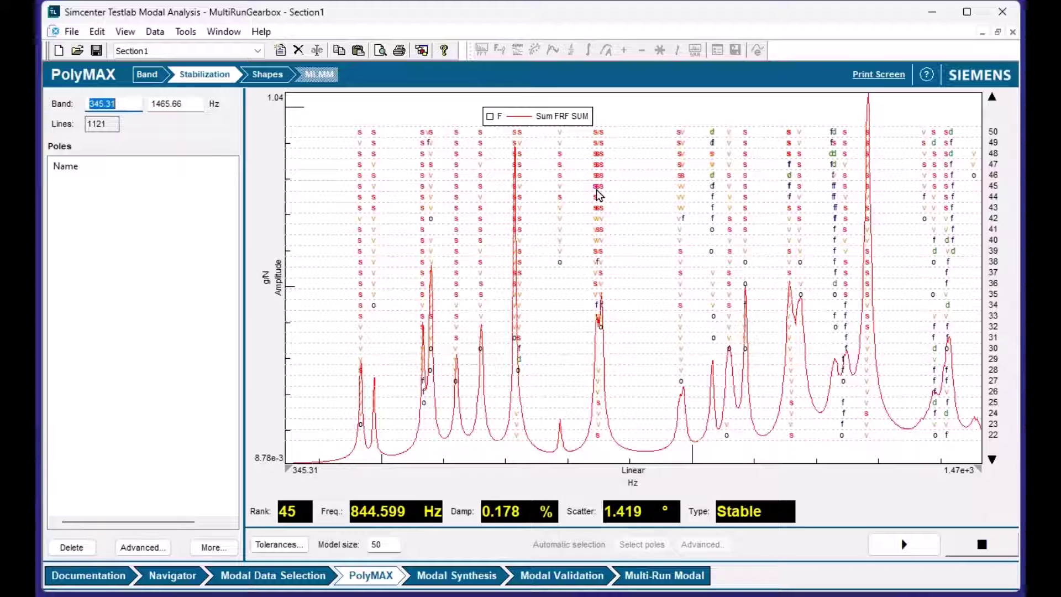
- In Multi-Run Modal, browse runs Setup1_r1 through Setup6_r1 in Data Explorer, then list processings for merging
click(672, 577)
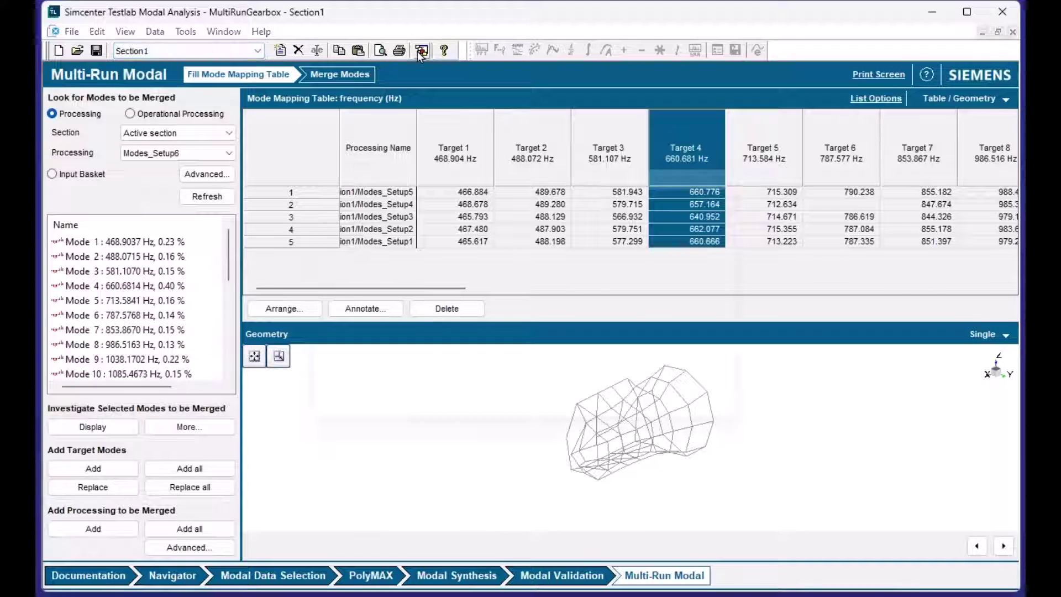
click(421, 50)
click(383, 352)
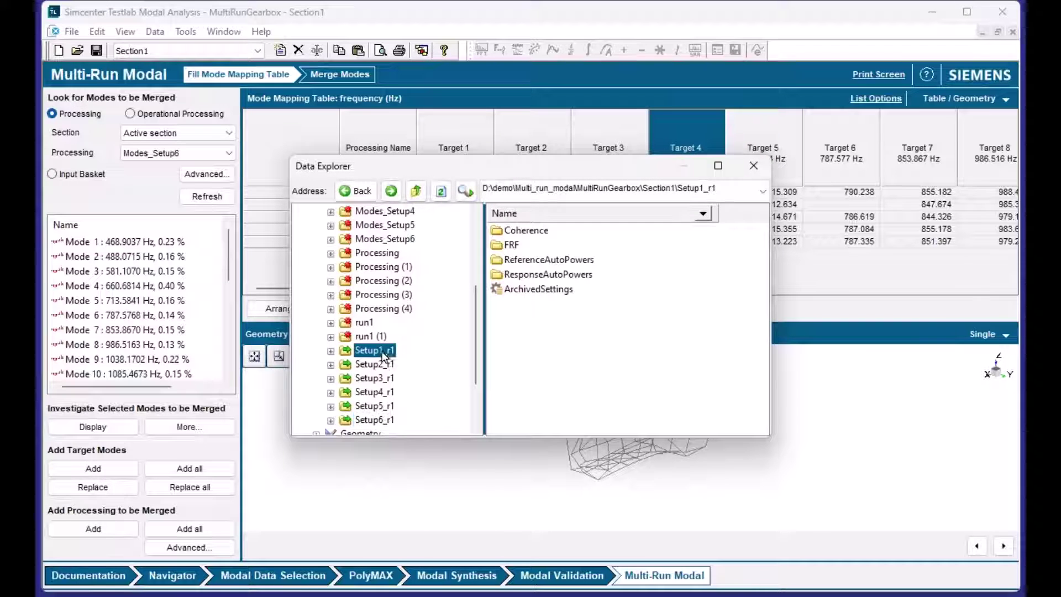
click(384, 366)
click(385, 379)
click(385, 393)
click(385, 408)
click(385, 421)
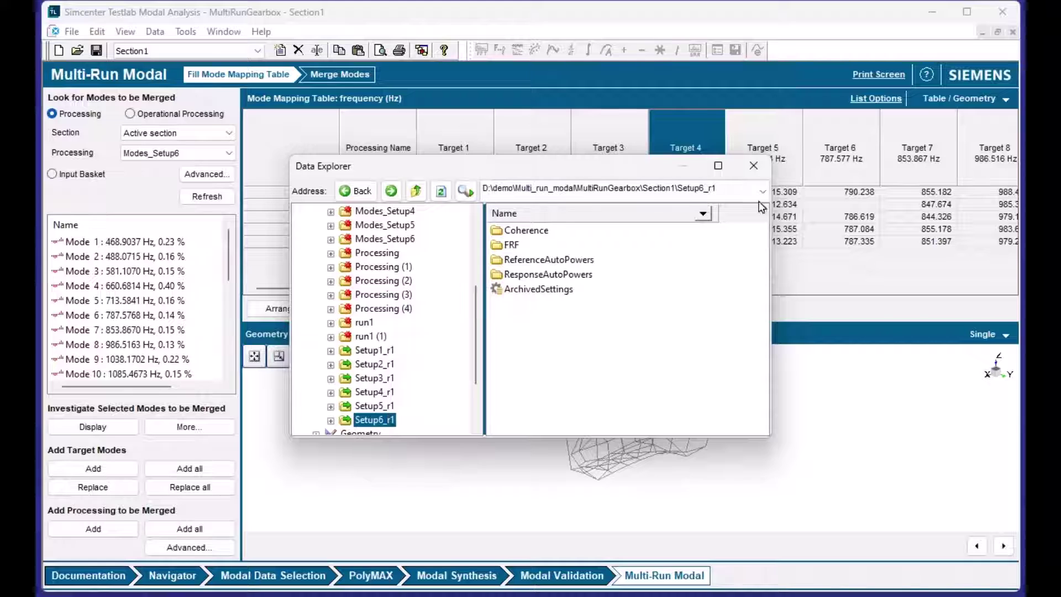
click(756, 173)
click(194, 150)
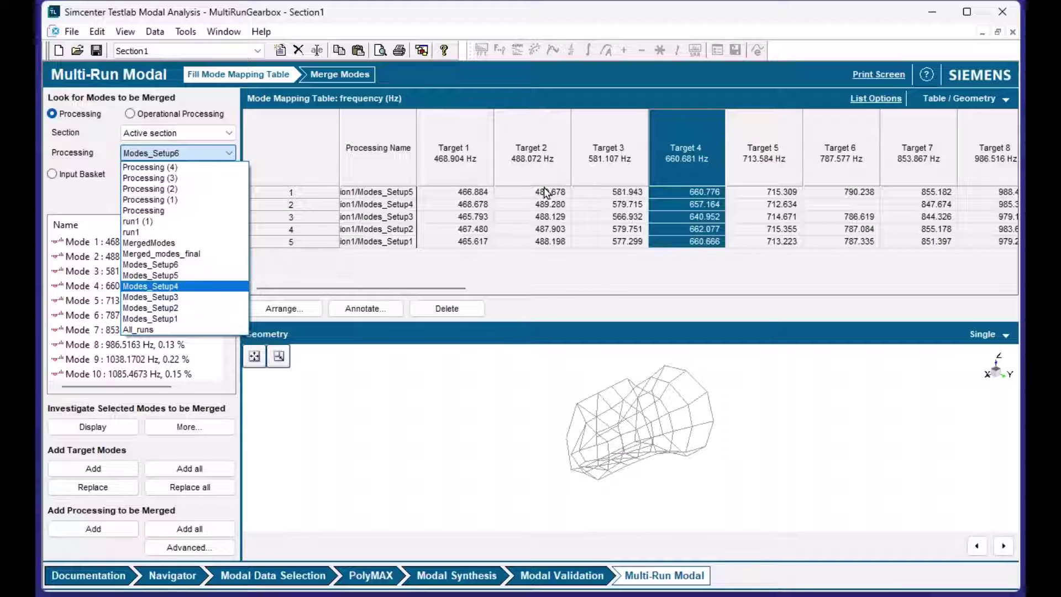
- Inspect the Target 3 column's Setup3 and Setup4 frequencies, then move to Merge Modes
shift+click(608, 160)
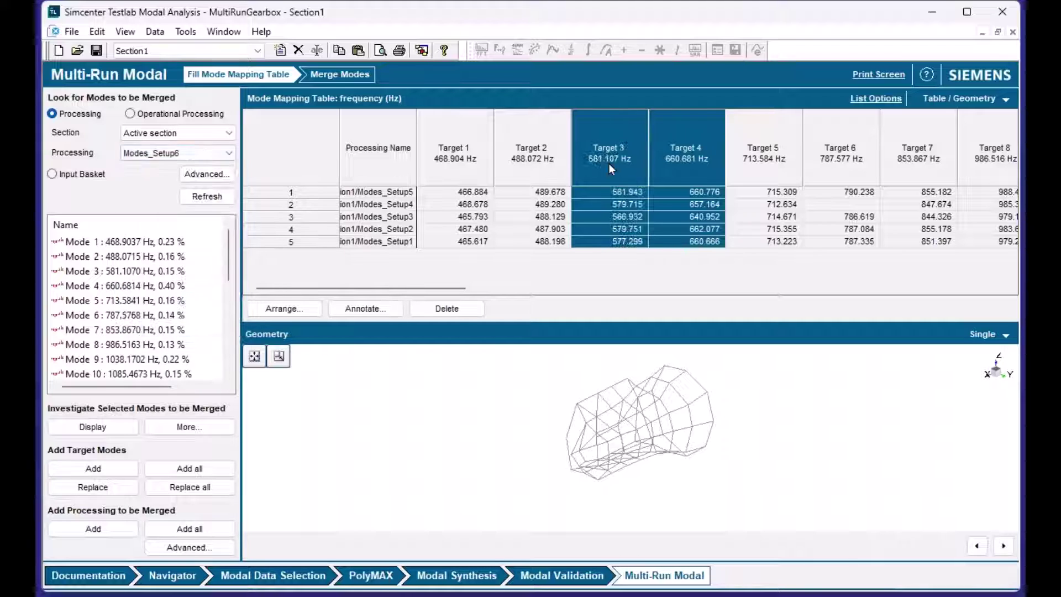
click(619, 161)
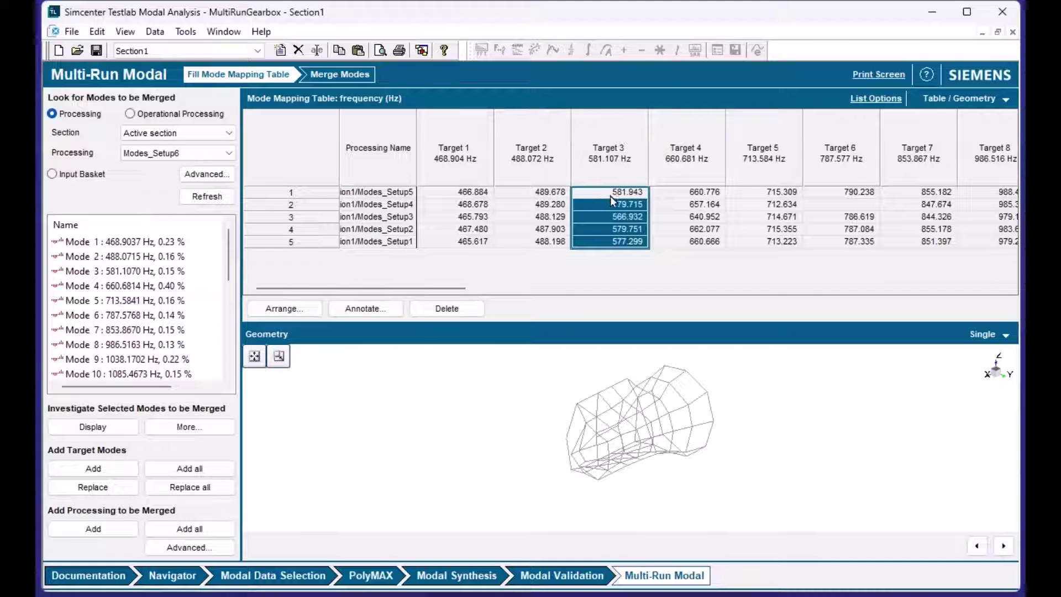
click(620, 215)
click(620, 204)
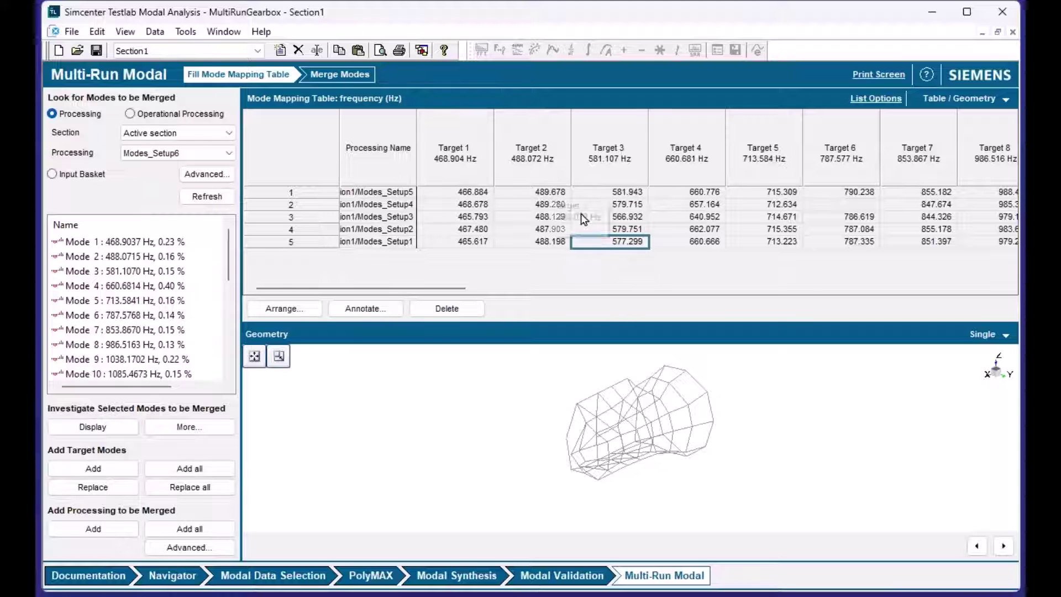
click(351, 74)
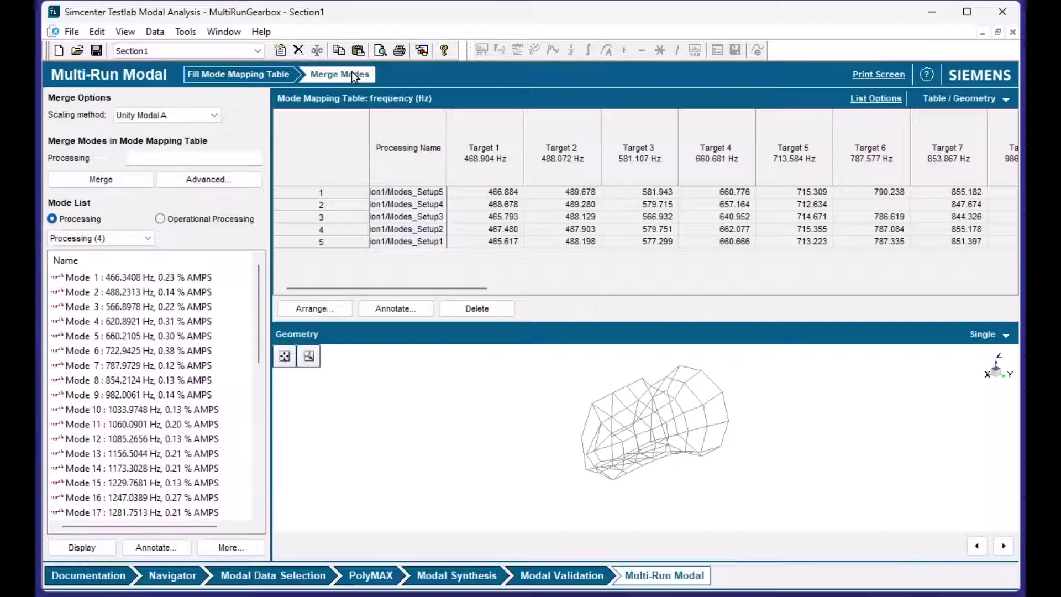
- In Modal Validation, compute the MAC of All_runs against MergedModes, accepting the DOF consistency warning
click(560, 575)
click(221, 100)
click(169, 278)
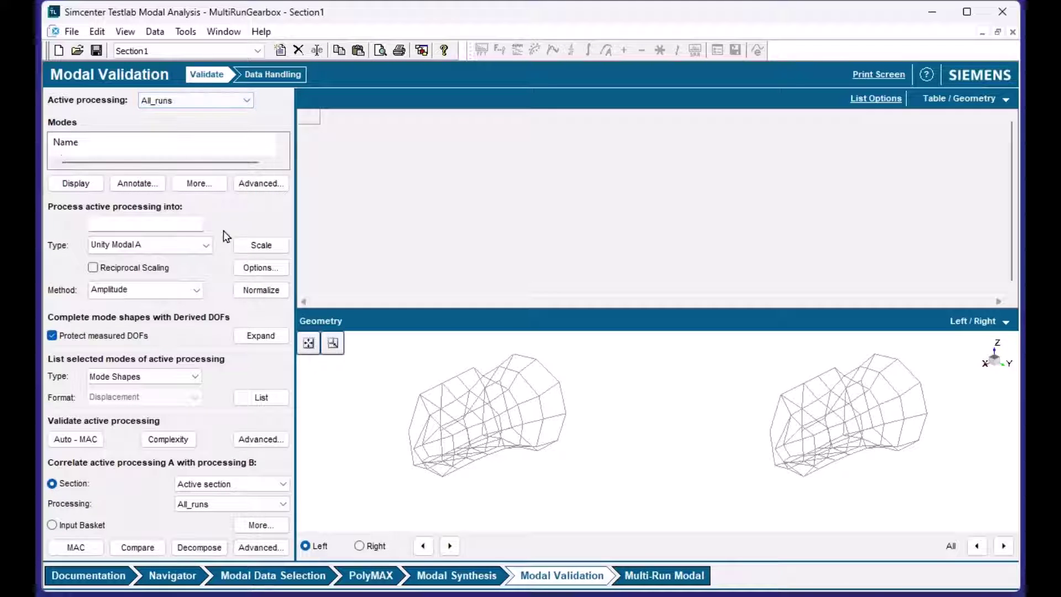
click(241, 502)
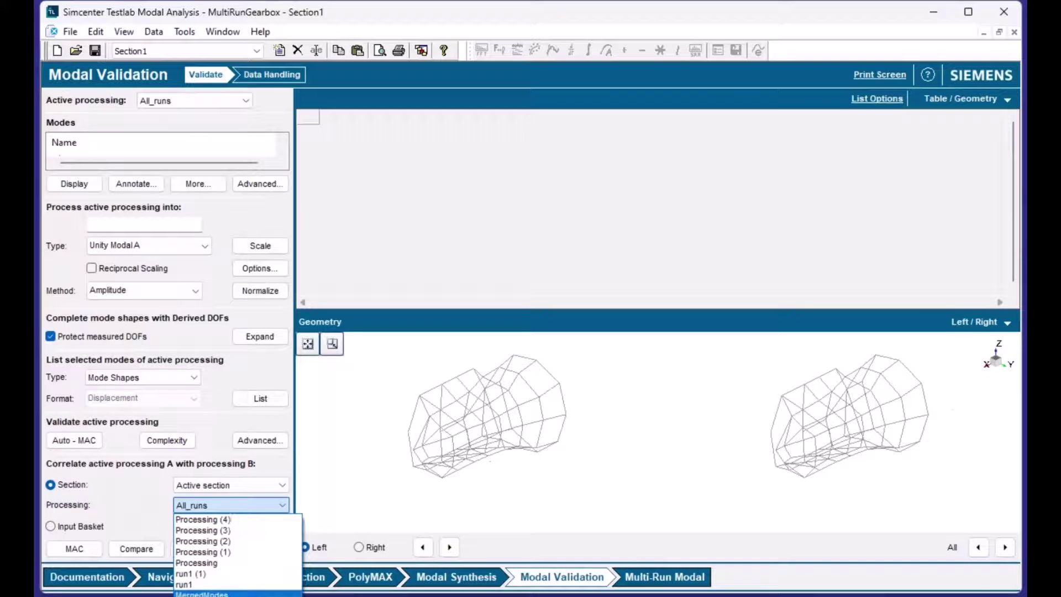
click(202, 593)
click(74, 548)
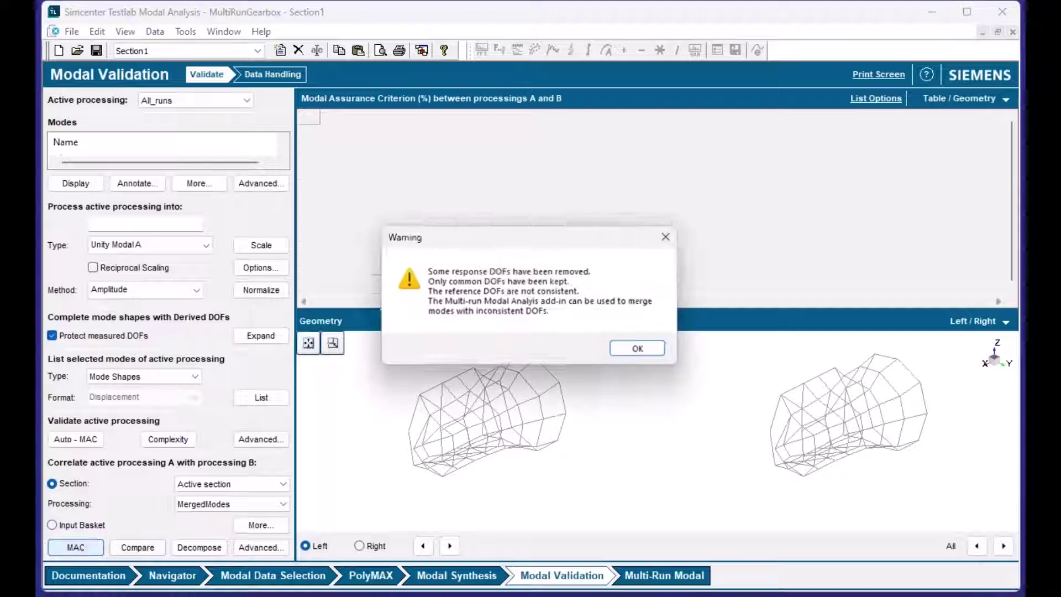
click(639, 349)
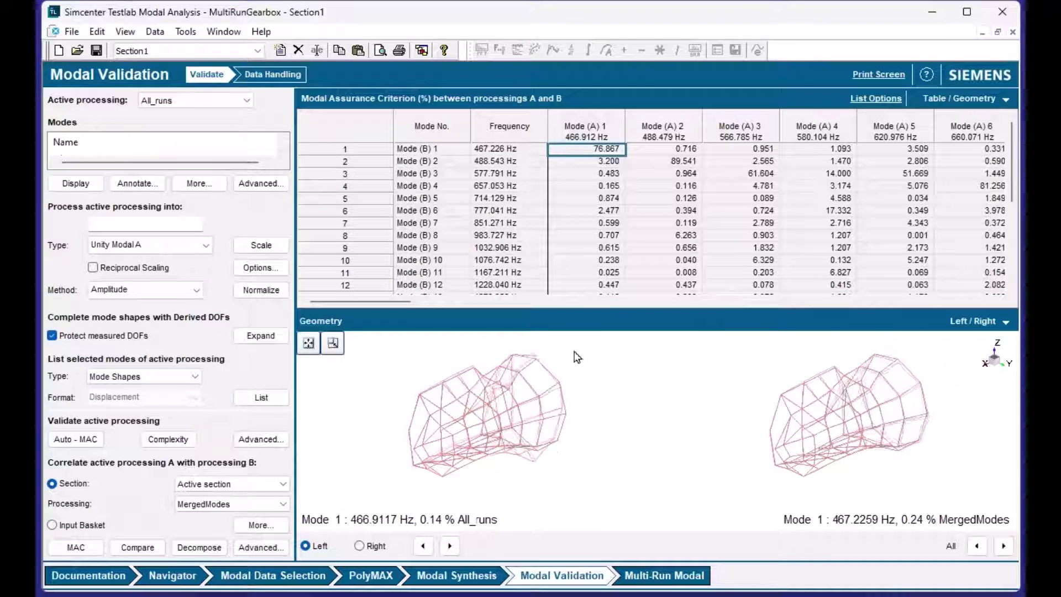
- Show mode 1 of All_runs (466.9117 Hz) and MergedModes (467.2259 Hz), rotating both views
drag(568, 407, 511, 471)
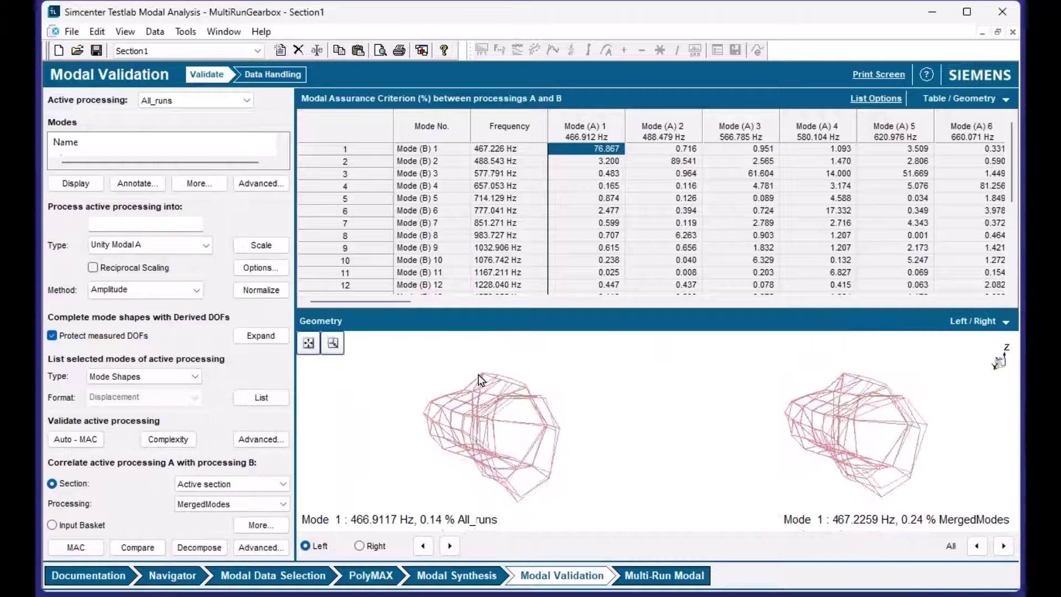
drag(478, 373, 553, 466)
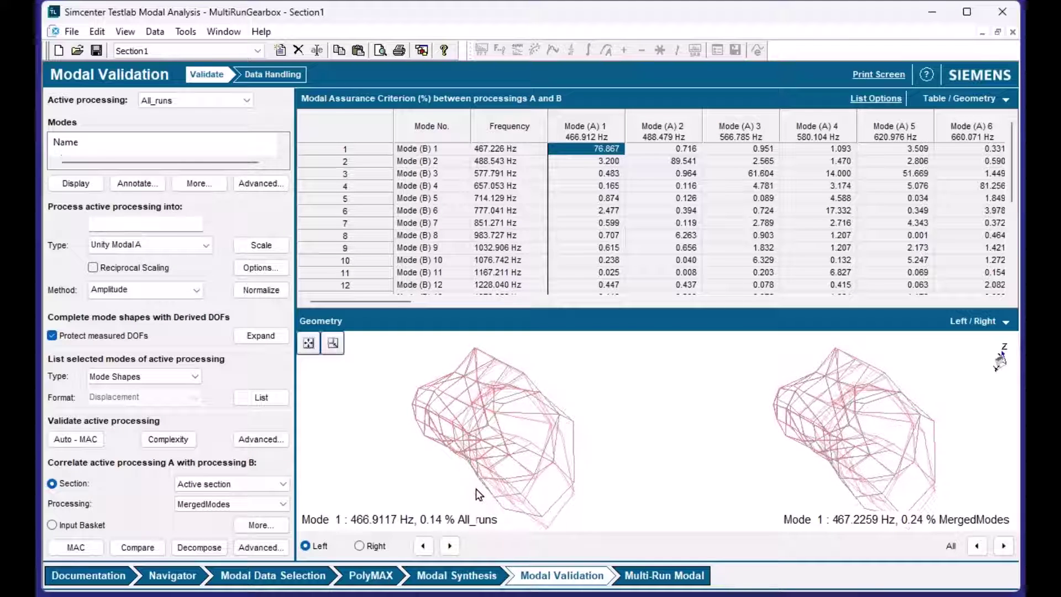
drag(475, 489, 604, 478)
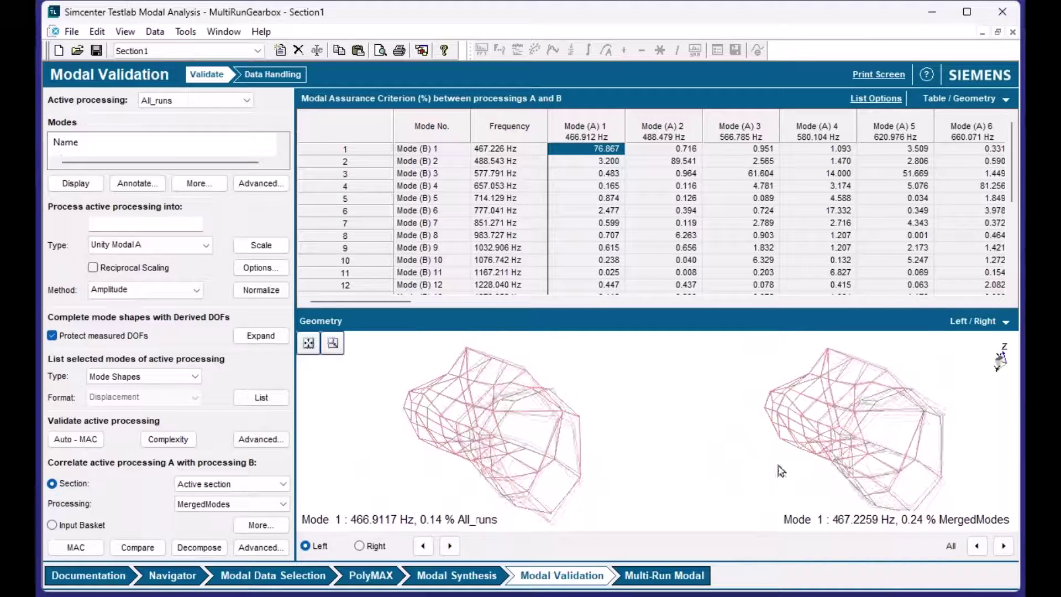
drag(884, 459, 891, 432)
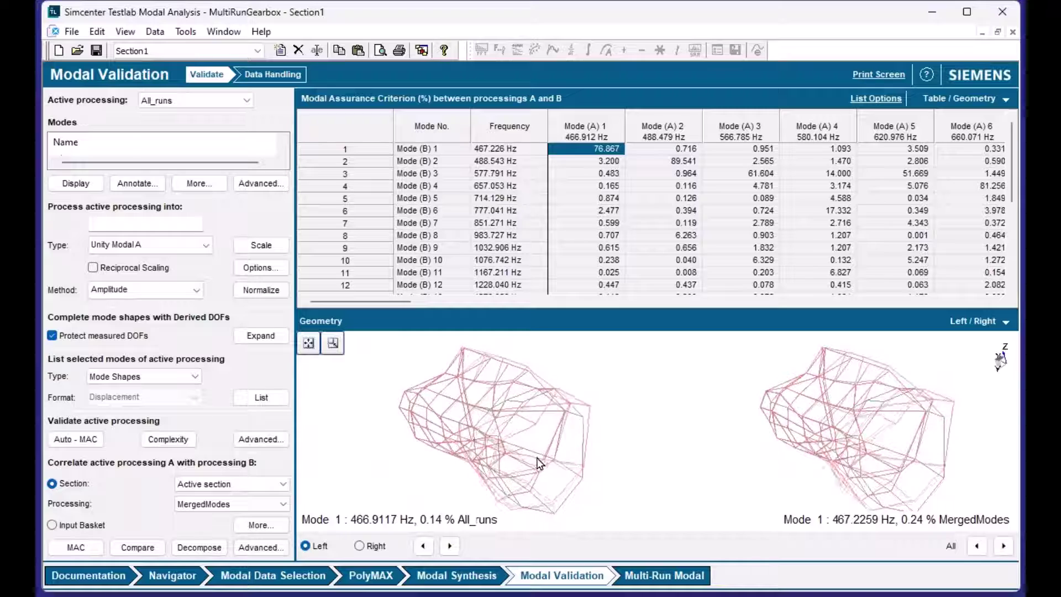
mouse_move(532, 456)
mouse_down()
mouse_move(541, 463)
mouse_move(532, 456)
mouse_up()
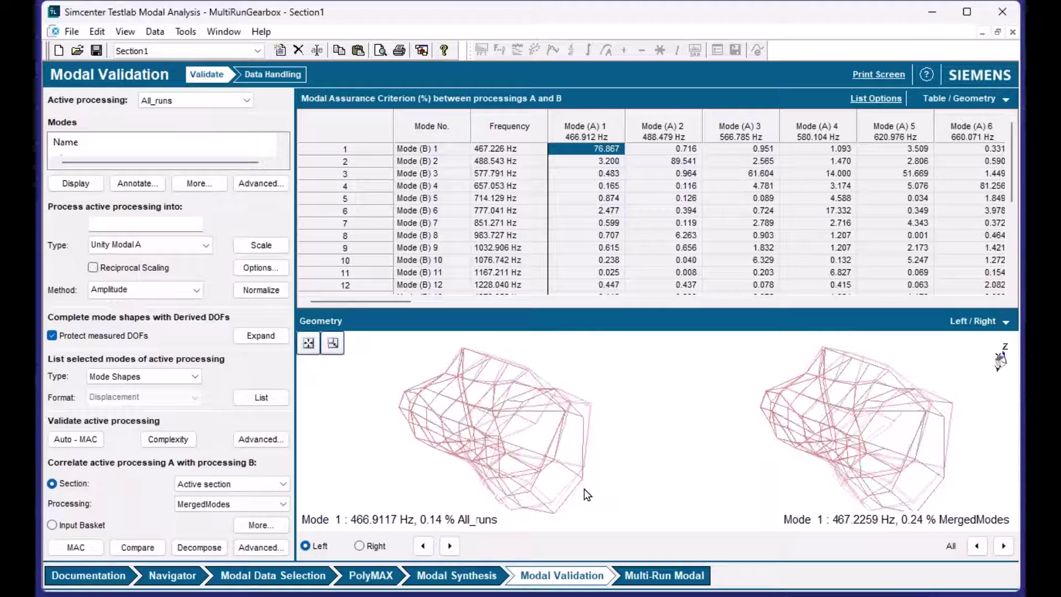
drag(671, 453, 679, 460)
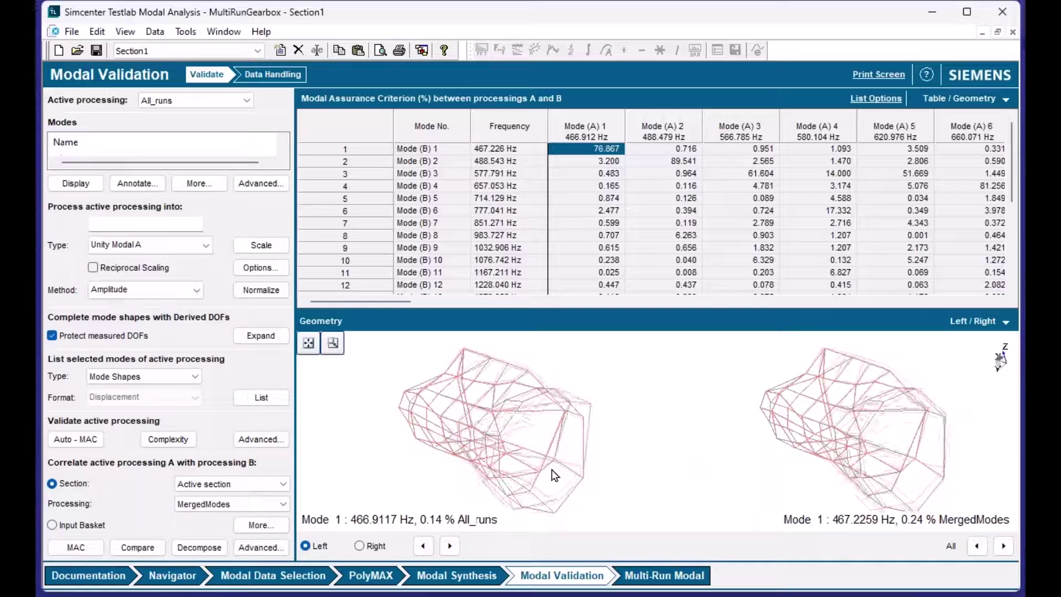